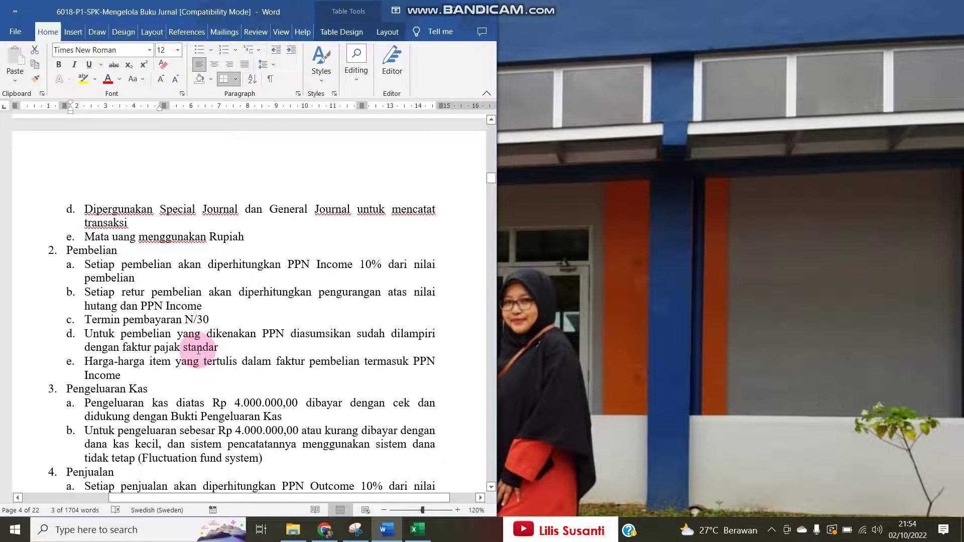
Highlight "Fluctuation fund system" in yellow in item 3b, under Pengeluaran Kas
{"action": "scroll", "coordinate": [124, 324], "scroll_direction": "down", "scroll_amount": 5}
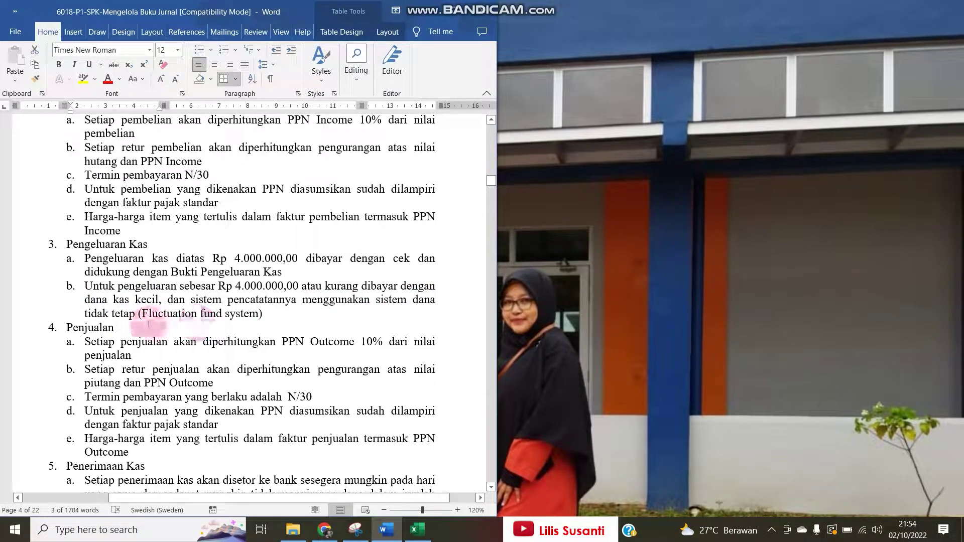
{"action": "left_click_drag", "start_coordinate": [154, 315], "coordinate": [234, 330]}
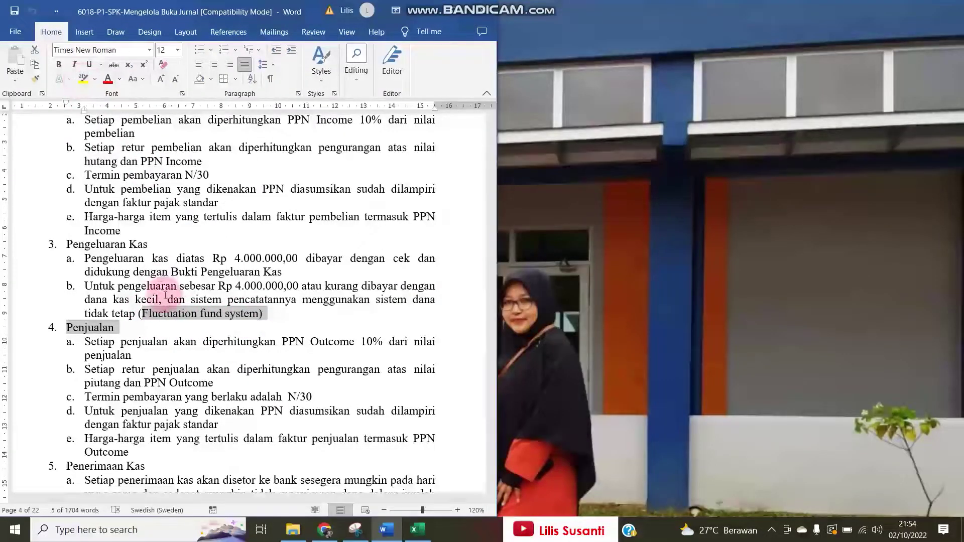
{"action": "left_click", "coordinate": [170, 315]}
{"action": "left_click_drag", "start_coordinate": [169, 315], "coordinate": [240, 319]}
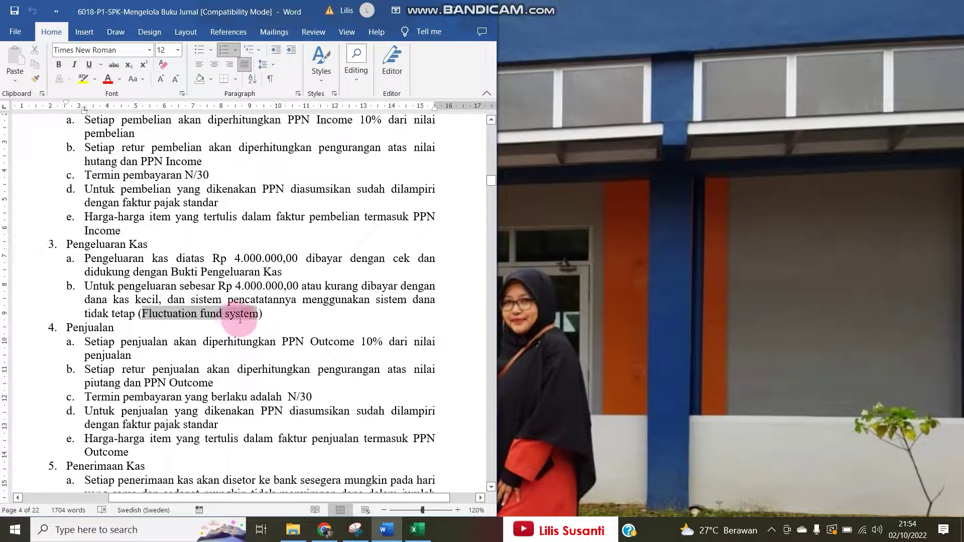
{"action": "left_click", "coordinate": [82, 79]}
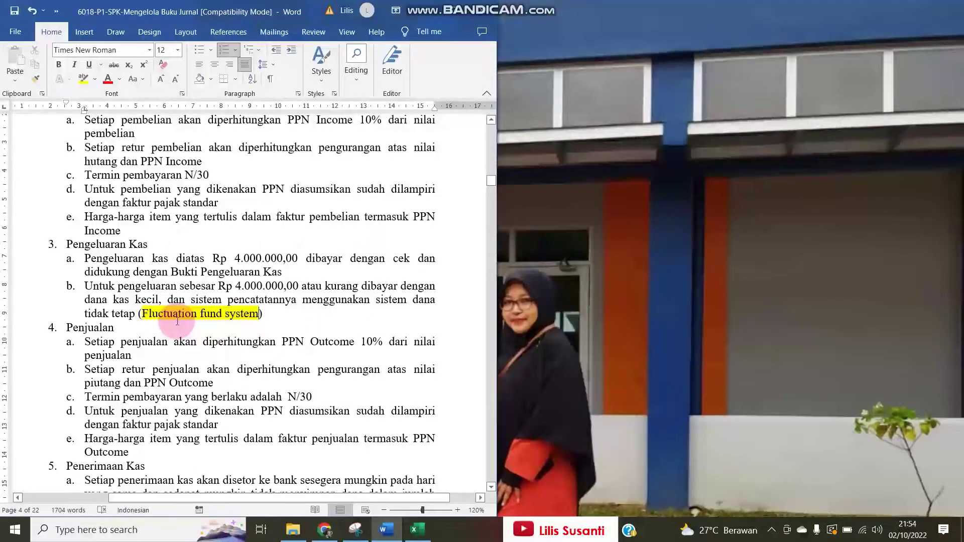
Highlight "sistem Perpetual" in yellow in item 6a, under Penilaian Persediaan Barang
{"action": "scroll", "coordinate": [178, 322], "scroll_direction": "down", "scroll_amount": 1}
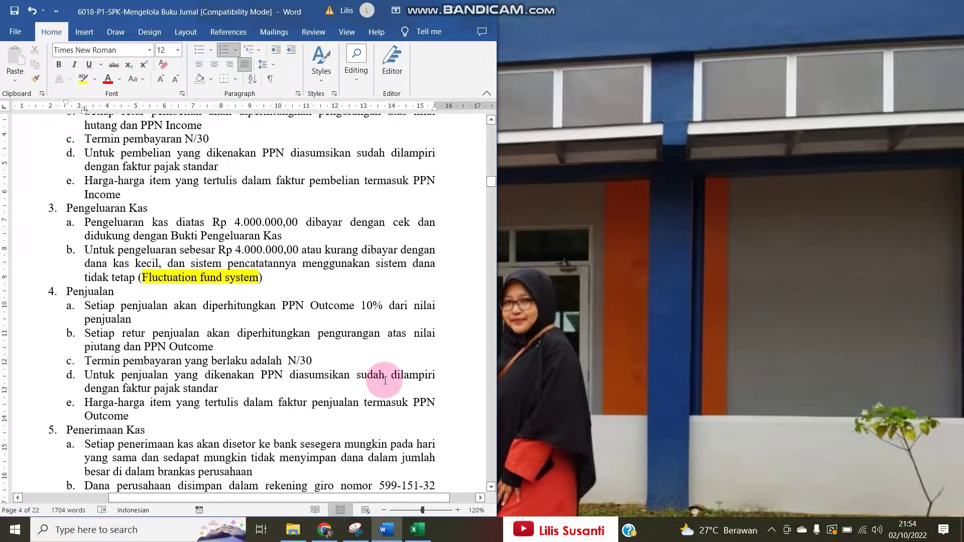
{"action": "scroll", "coordinate": [385, 380], "scroll_direction": "down", "scroll_amount": 3}
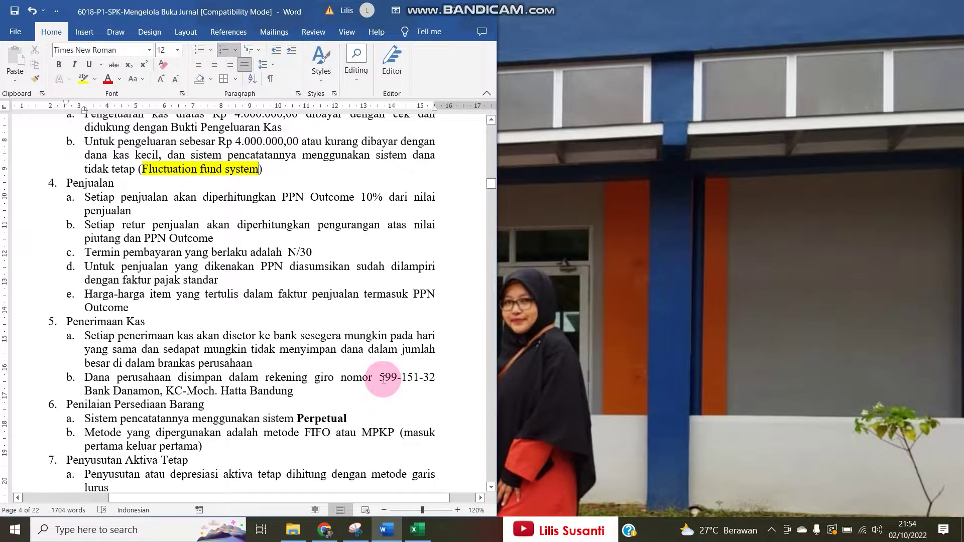
{"action": "scroll", "coordinate": [383, 381], "scroll_direction": "down", "scroll_amount": 3}
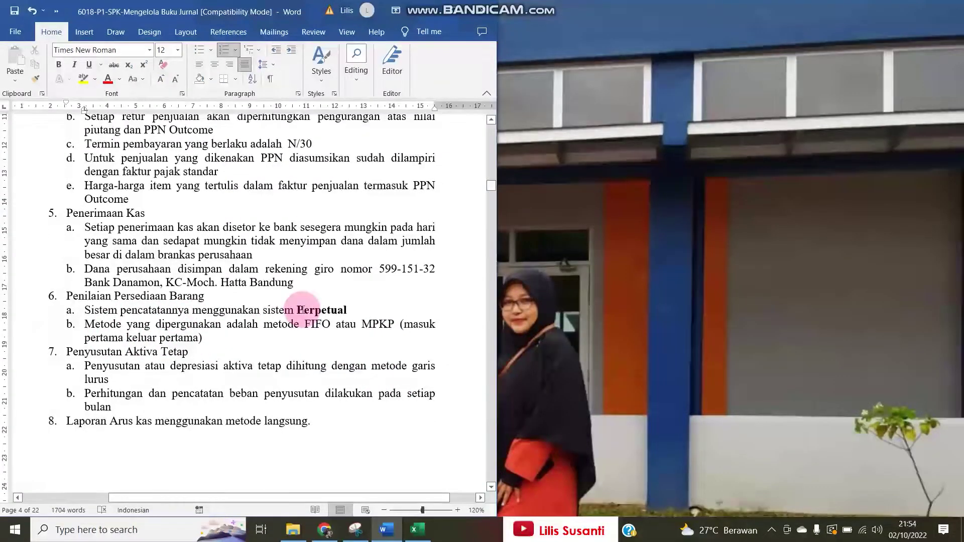
{"action": "double_click", "coordinate": [268, 311]}
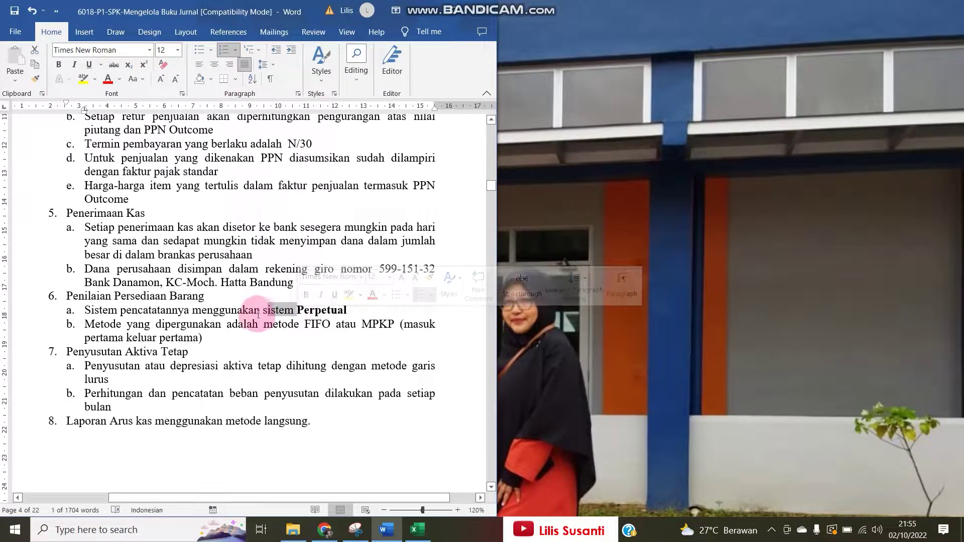
{"action": "left_click_drag", "start_coordinate": [267, 310], "coordinate": [347, 310]}
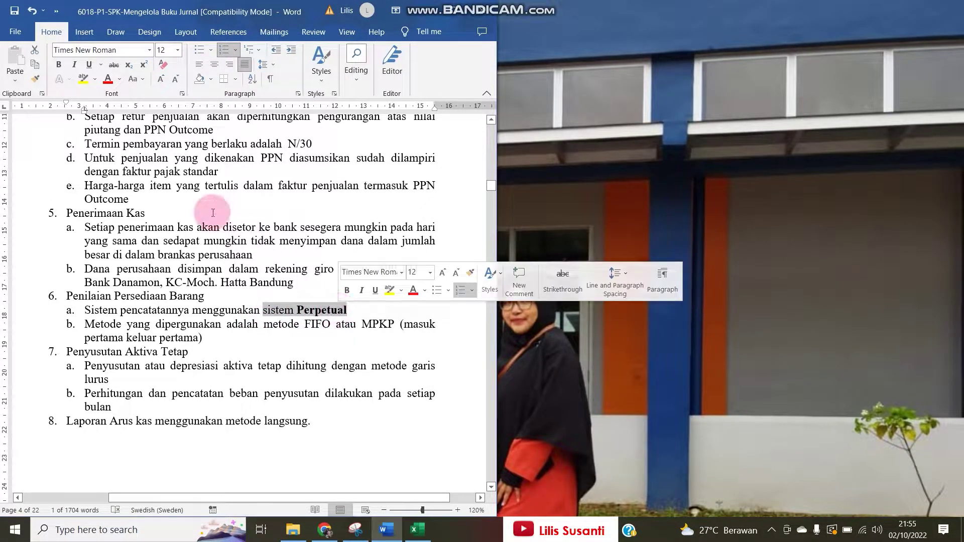
{"action": "left_click", "coordinate": [80, 82]}
Highlight "metode FIFO" in yellow in item 6b, under Penilaian Persediaan Barang
{"action": "left_click", "coordinate": [286, 322]}
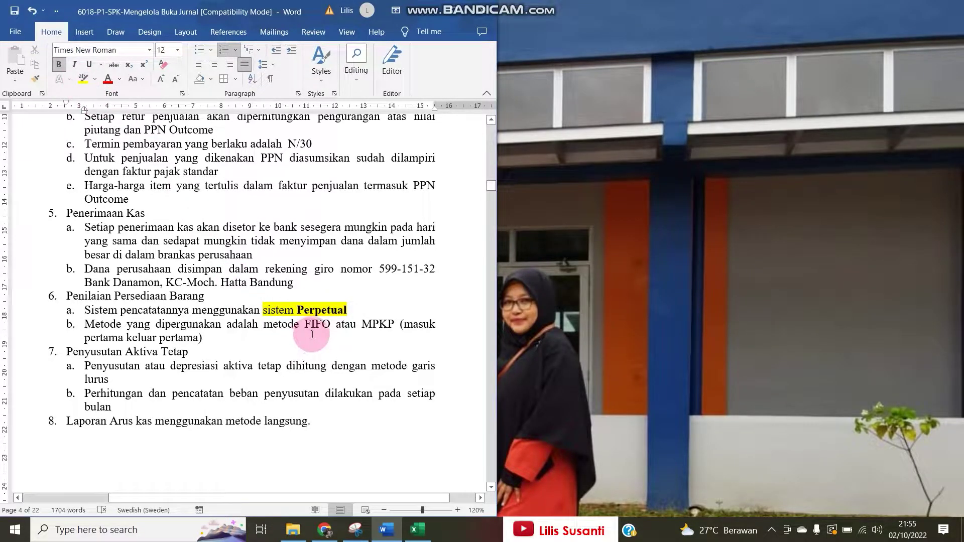
{"action": "left_click_drag", "start_coordinate": [275, 325], "coordinate": [330, 324]}
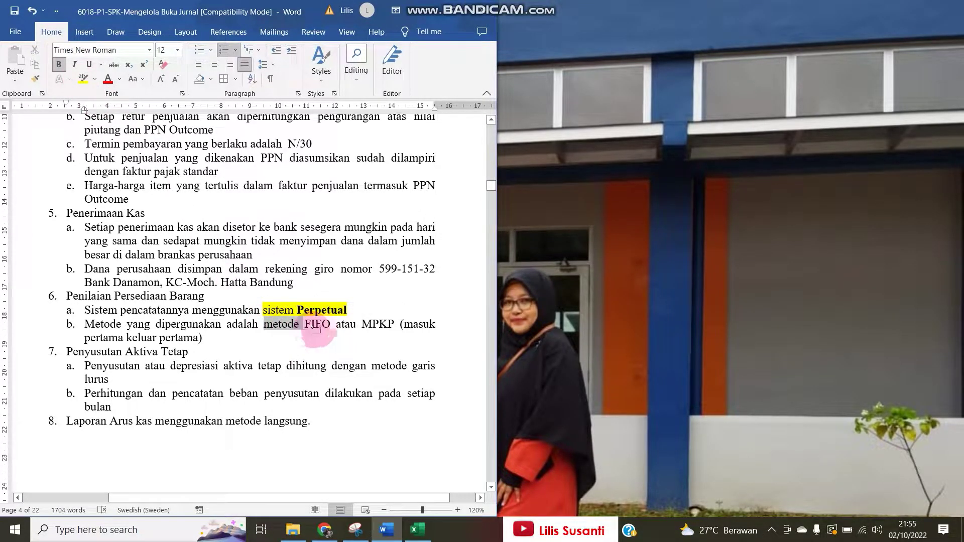
{"action": "left_click", "coordinate": [82, 82]}
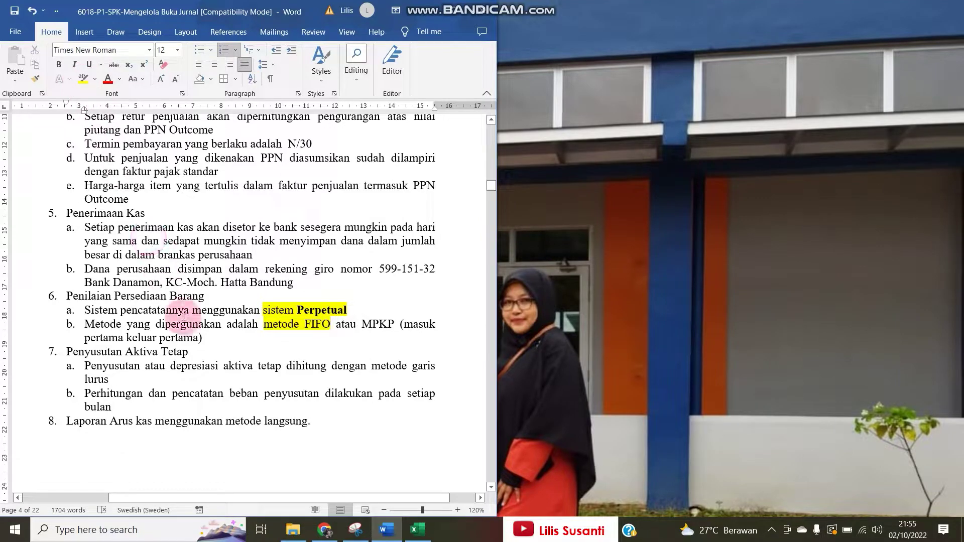
{"action": "left_click", "coordinate": [386, 315]}
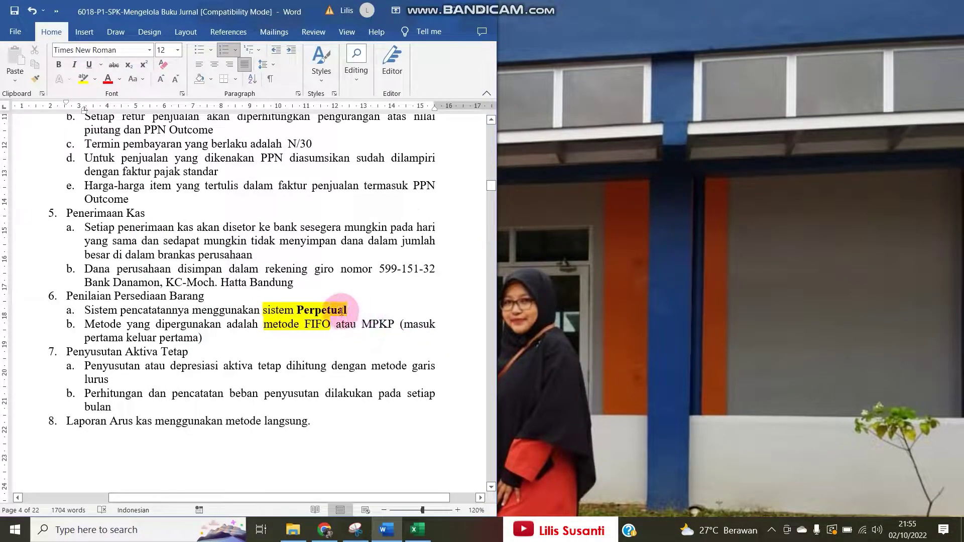
Highlight "metode garis lurus" in yellow in item 7a, under Penyusutan Aktiva Tetap
{"action": "scroll", "coordinate": [304, 309], "scroll_direction": "down", "scroll_amount": 2}
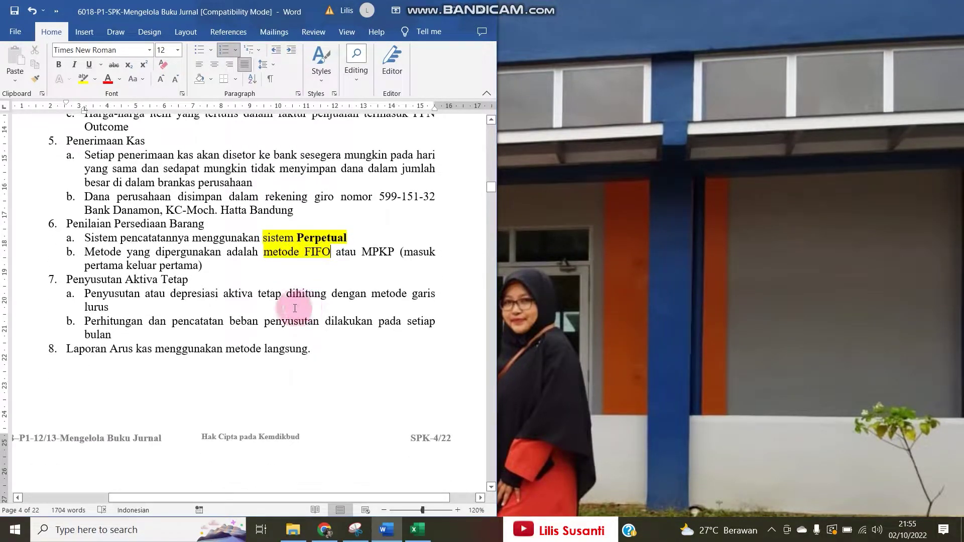
{"action": "left_click", "coordinate": [295, 308]}
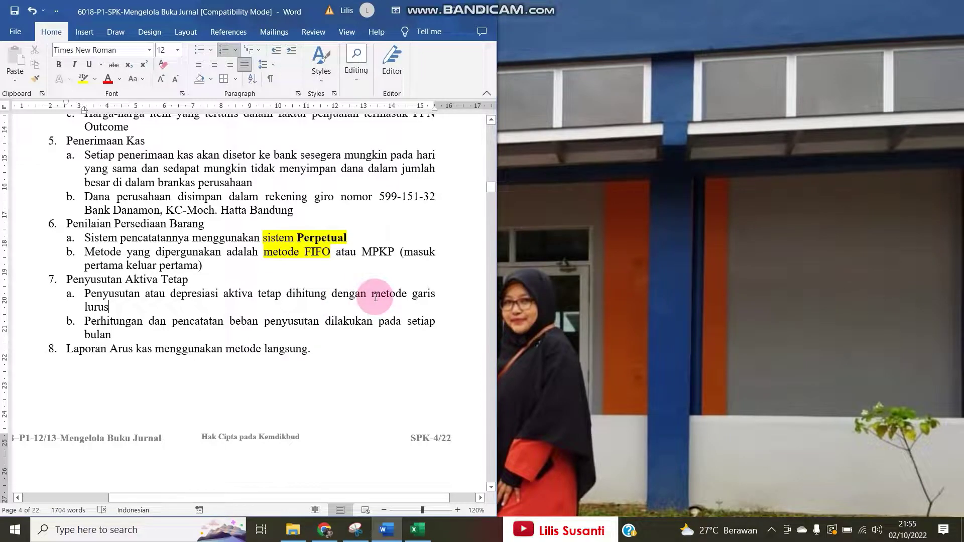
{"action": "left_click_drag", "start_coordinate": [374, 294], "coordinate": [285, 307]}
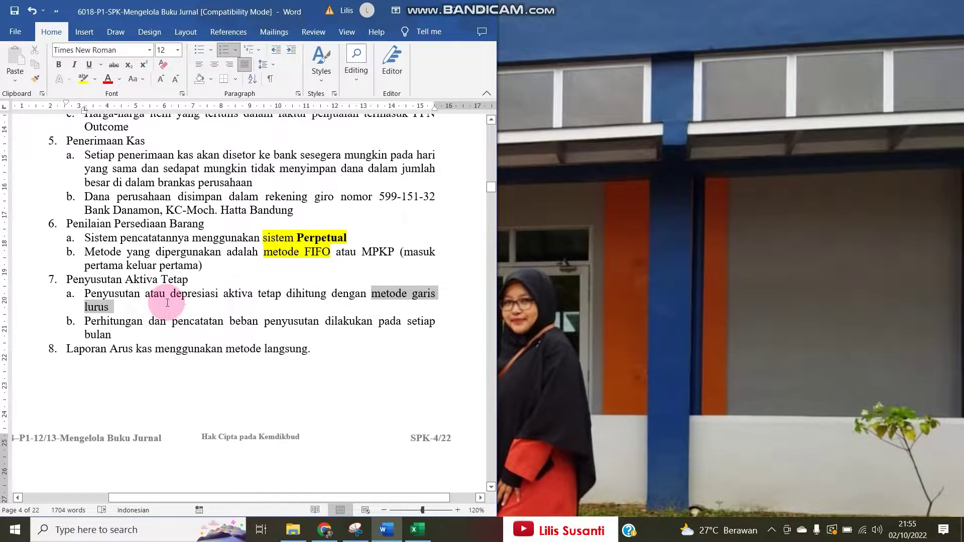
{"action": "left_click", "coordinate": [83, 79]}
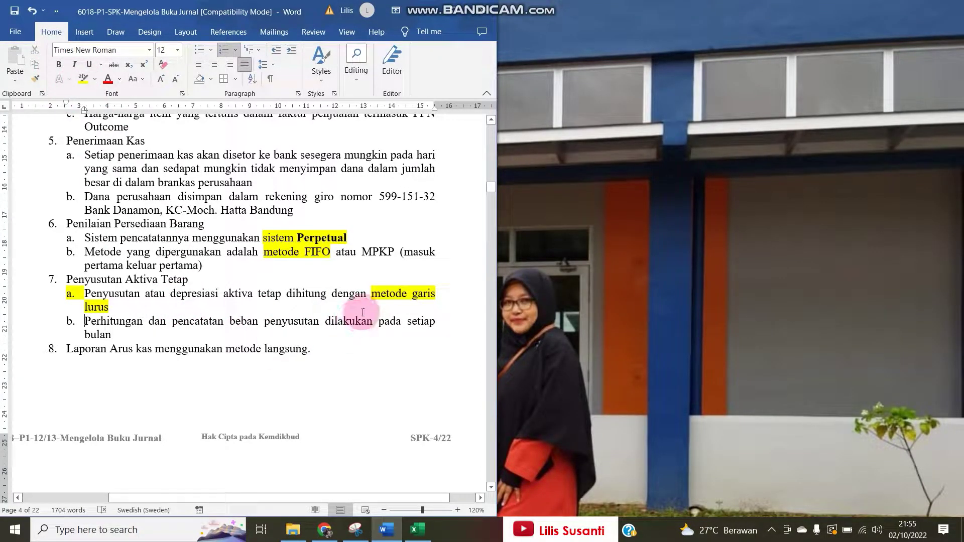
Highlight "metode langsung" in yellow in item 8, about the Laporan Arus kas
{"action": "scroll", "coordinate": [363, 312], "scroll_direction": "down", "scroll_amount": 1}
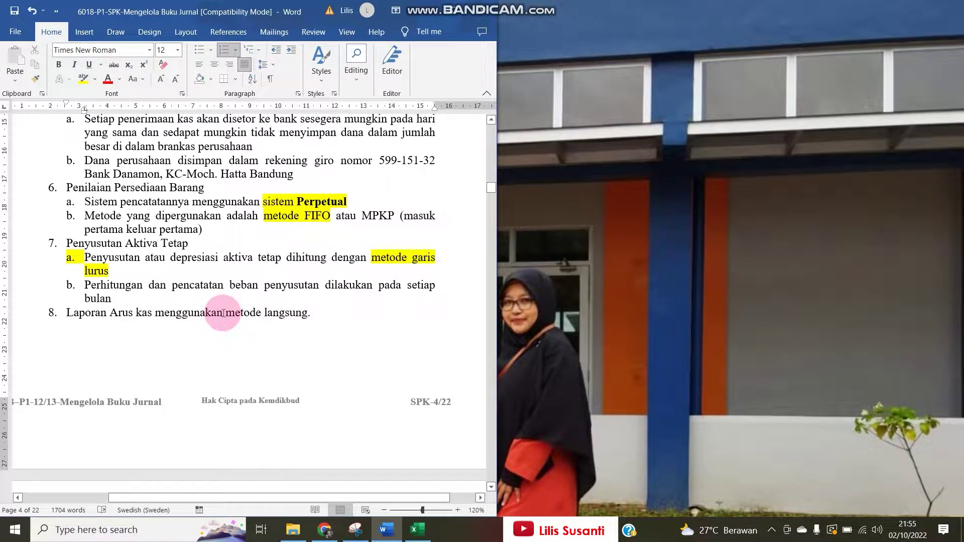
{"action": "left_click_drag", "start_coordinate": [227, 314], "coordinate": [307, 312]}
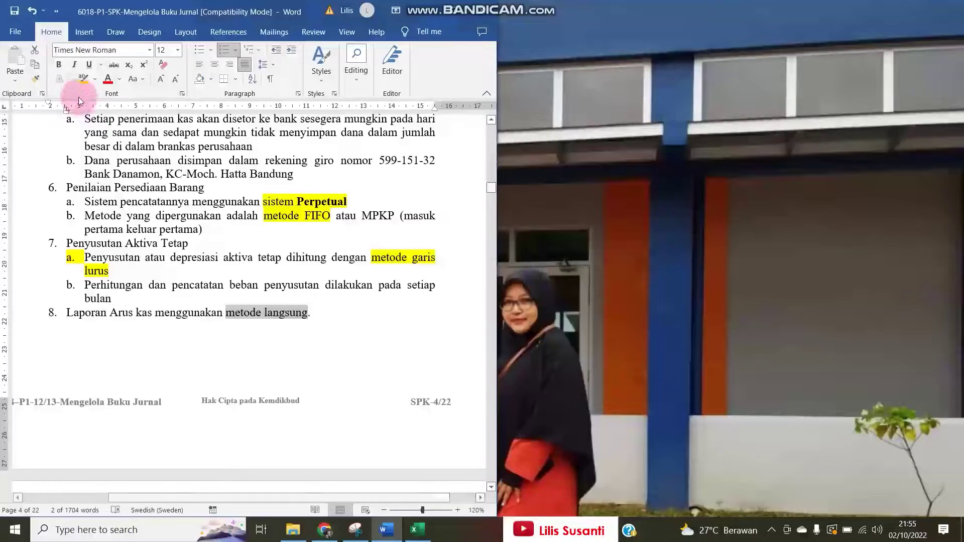
{"action": "left_click", "coordinate": [81, 81]}
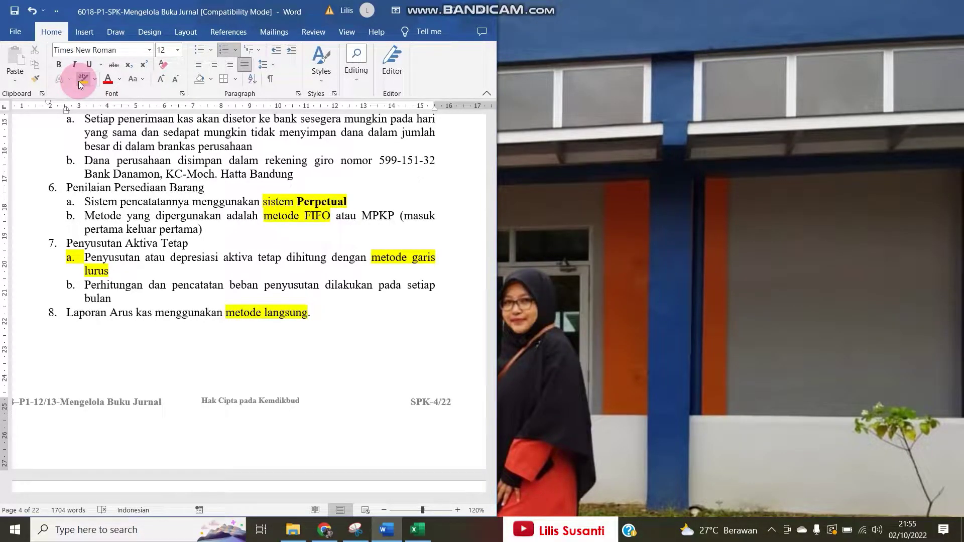
Review the job details table, the DAFTAR AKUN account list and the trial balance per 30 November 2012
{"action": "scroll", "coordinate": [57, 95], "scroll_direction": "down", "scroll_amount": 5}
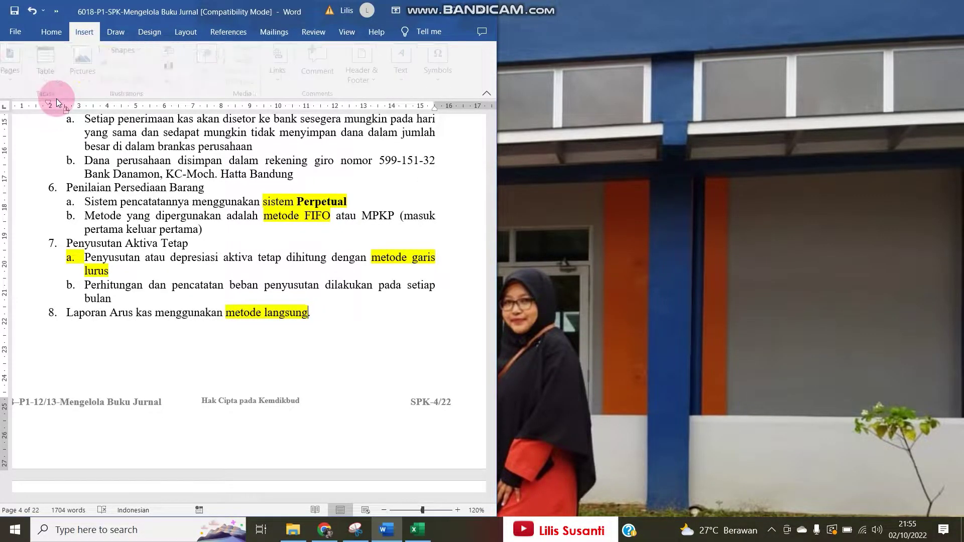
{"action": "scroll", "coordinate": [143, 350], "scroll_direction": "down", "scroll_amount": 9}
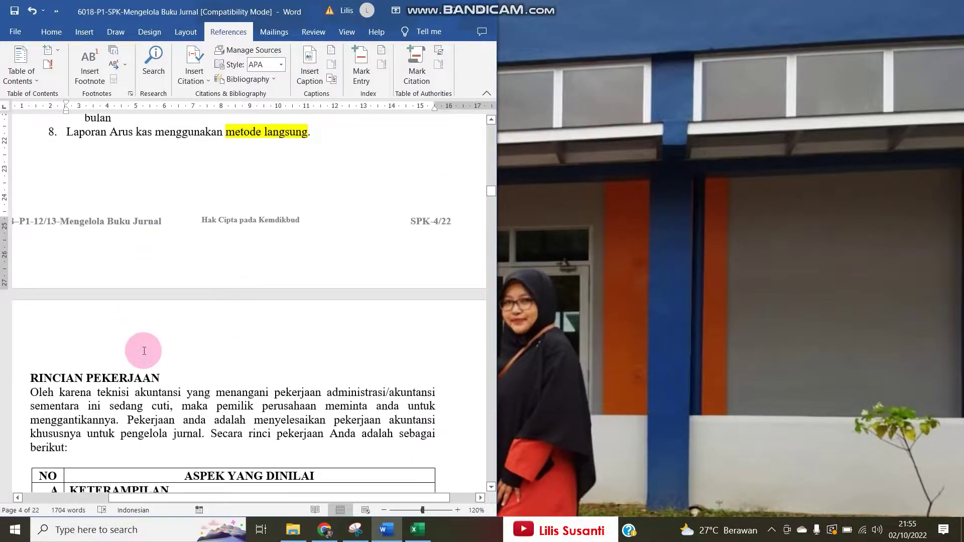
{"action": "scroll", "coordinate": [143, 351], "scroll_direction": "down", "scroll_amount": 6}
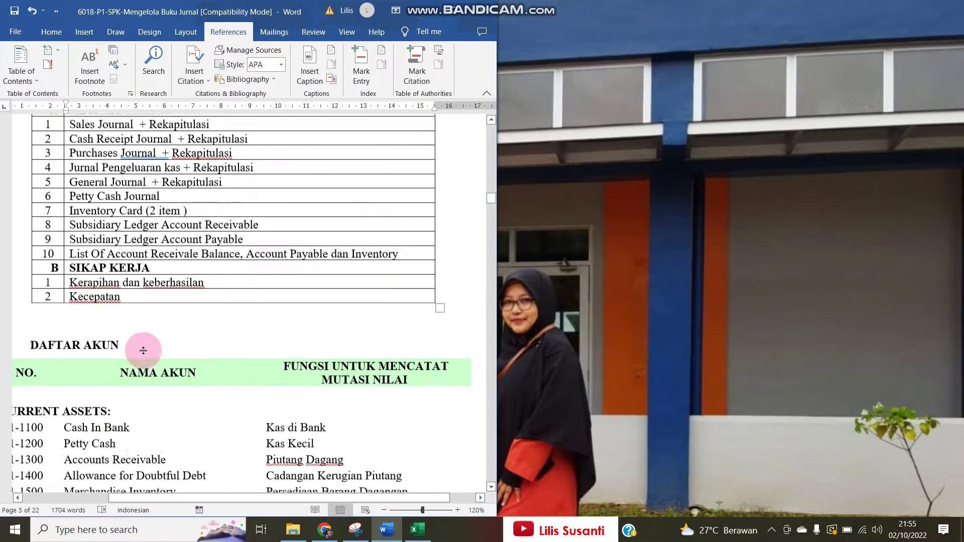
{"action": "scroll", "coordinate": [226, 303], "scroll_direction": "up", "scroll_amount": 5}
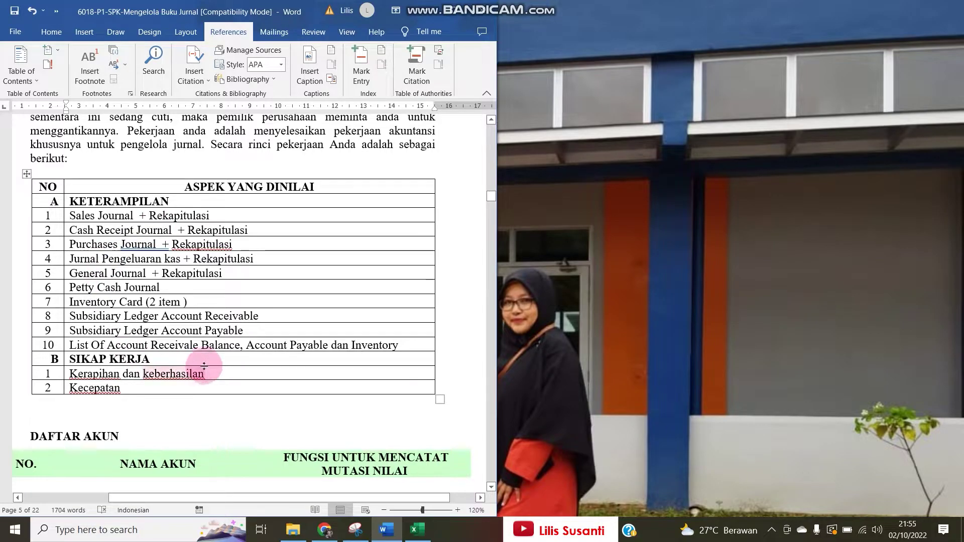
{"action": "scroll", "coordinate": [215, 387], "scroll_direction": "down", "scroll_amount": 5}
{"action": "scroll", "coordinate": [215, 388], "scroll_direction": "down", "scroll_amount": 5}
{"action": "scroll", "coordinate": [215, 388], "scroll_direction": "up", "scroll_amount": 5}
{"action": "scroll", "coordinate": [214, 388], "scroll_direction": "down", "scroll_amount": 6}
{"action": "scroll", "coordinate": [214, 388], "scroll_direction": "down", "scroll_amount": 15}
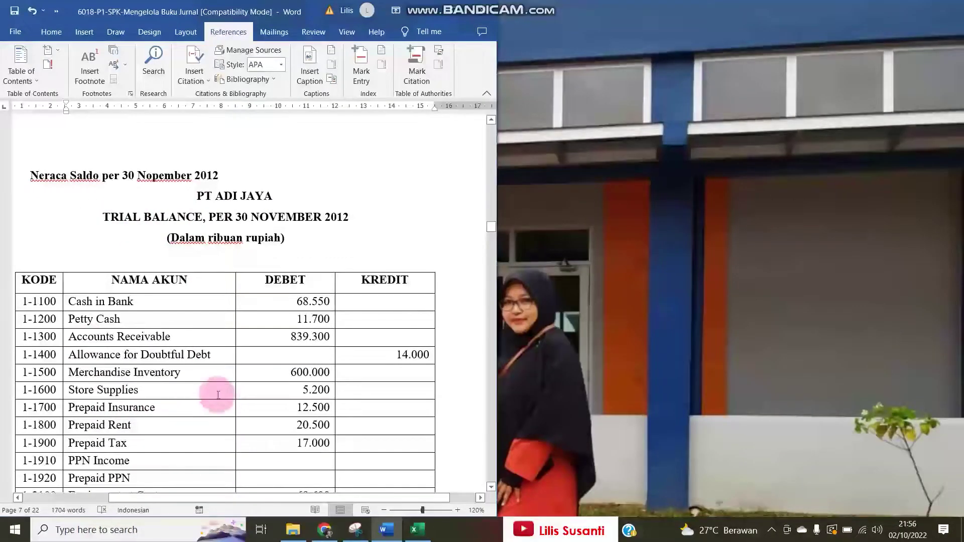
{"action": "scroll", "coordinate": [228, 380], "scroll_direction": "down", "scroll_amount": 1}
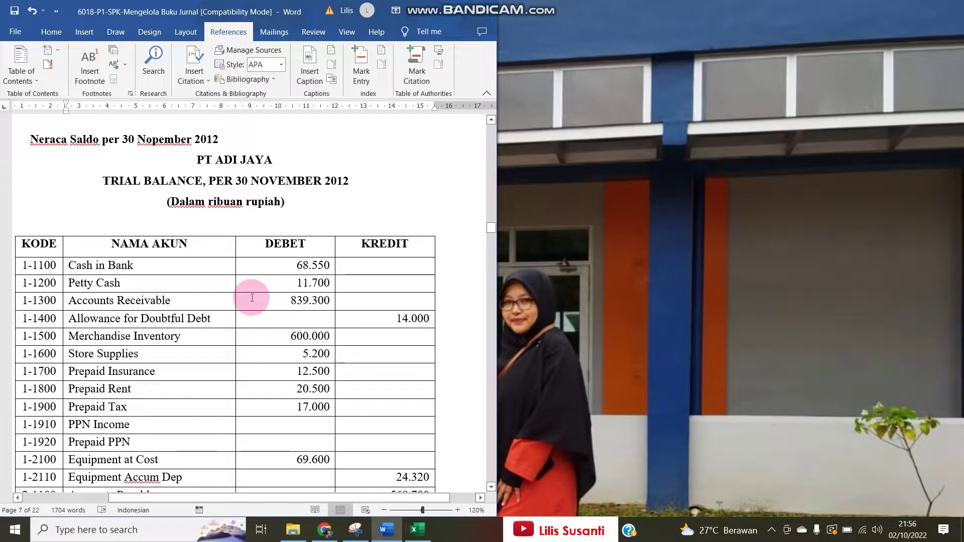
Switch to the Excel workbook Jawaban PT Adi Jaya and go to cell A1 of the NS AWAL sheet
{"action": "left_click", "coordinate": [416, 530]}
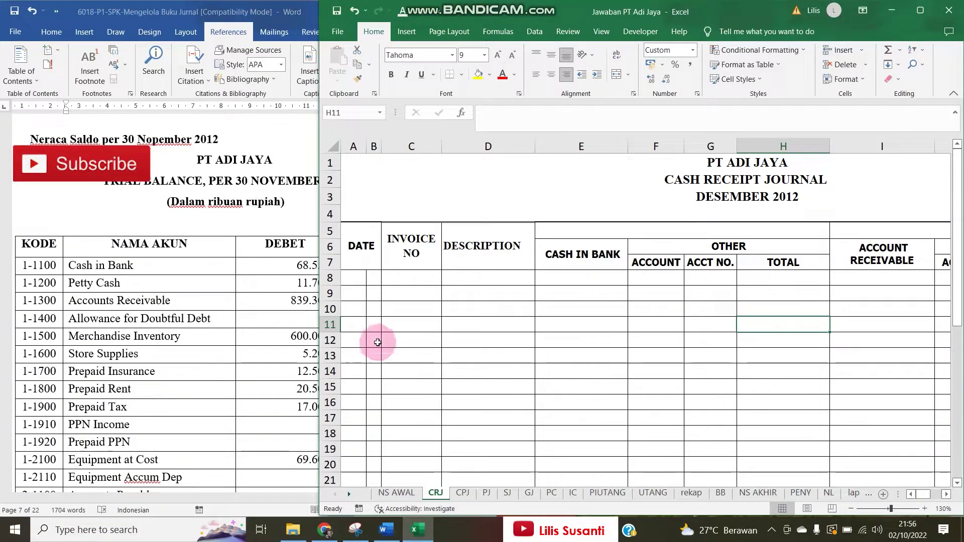
{"action": "left_click", "coordinate": [397, 493]}
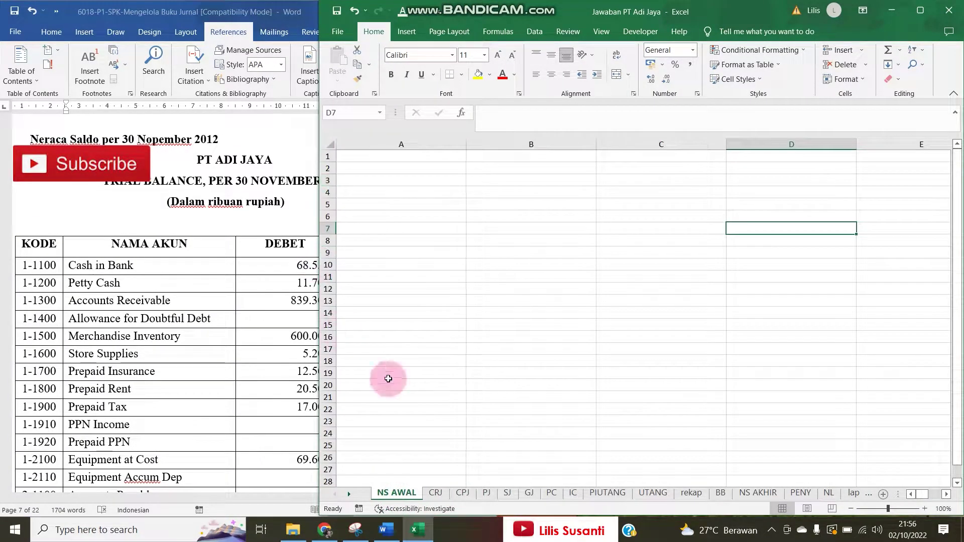
{"action": "left_click", "coordinate": [367, 167]}
Copy the whole 30 November 2012 trial balance table from the Word document into the NS AWAL sheet, starting at cell A1
{"action": "left_click", "coordinate": [113, 264]}
{"action": "left_click", "coordinate": [23, 246]}
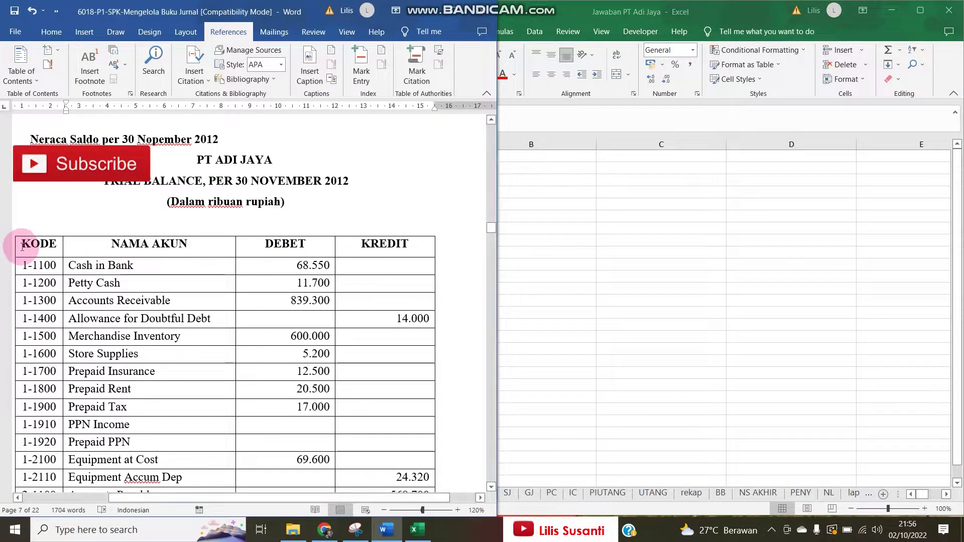
{"action": "left_click_drag", "start_coordinate": [22, 242], "coordinate": [430, 271]}
{"action": "key", "text": "ctrl+c"}
{"action": "left_click", "coordinate": [588, 166]}
{"action": "left_click", "coordinate": [402, 157]}
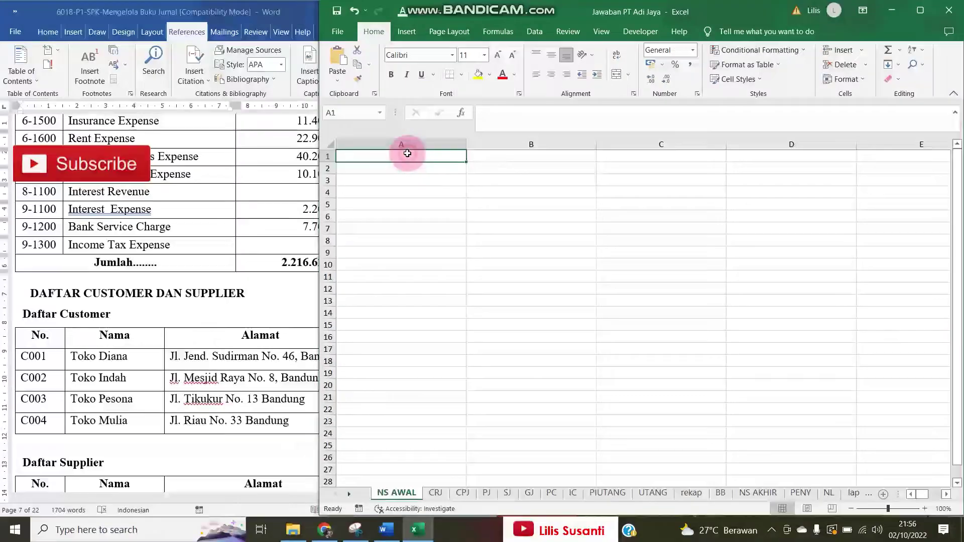
{"action": "key", "text": "ctrl+v"}
Autofit the KODE, DEBET and KREDIT columns of the pasted trial balance to their contents
{"action": "left_click", "coordinate": [402, 171]}
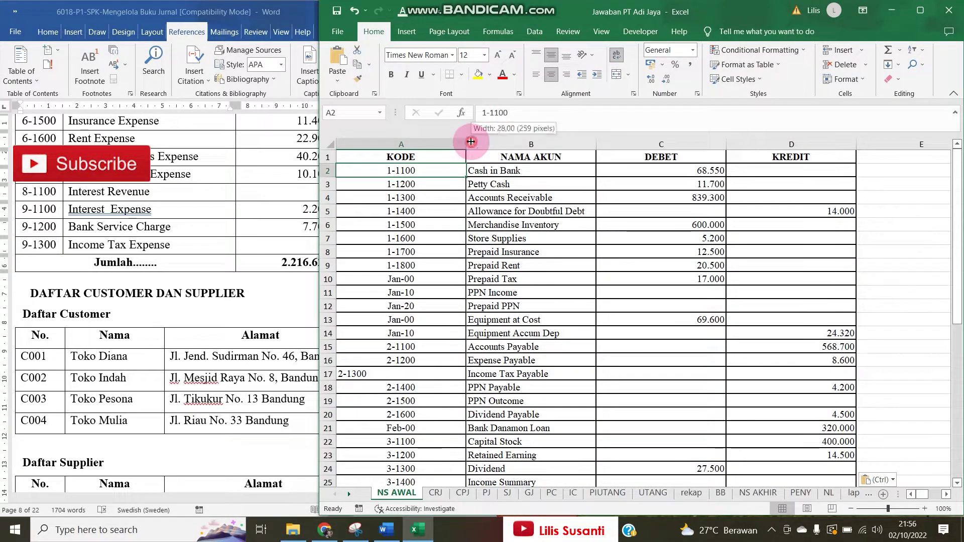
{"action": "double_click", "coordinate": [466, 144]}
{"action": "left_click", "coordinate": [148, 303]}
{"action": "scroll", "coordinate": [178, 210], "scroll_direction": "up", "scroll_amount": 10}
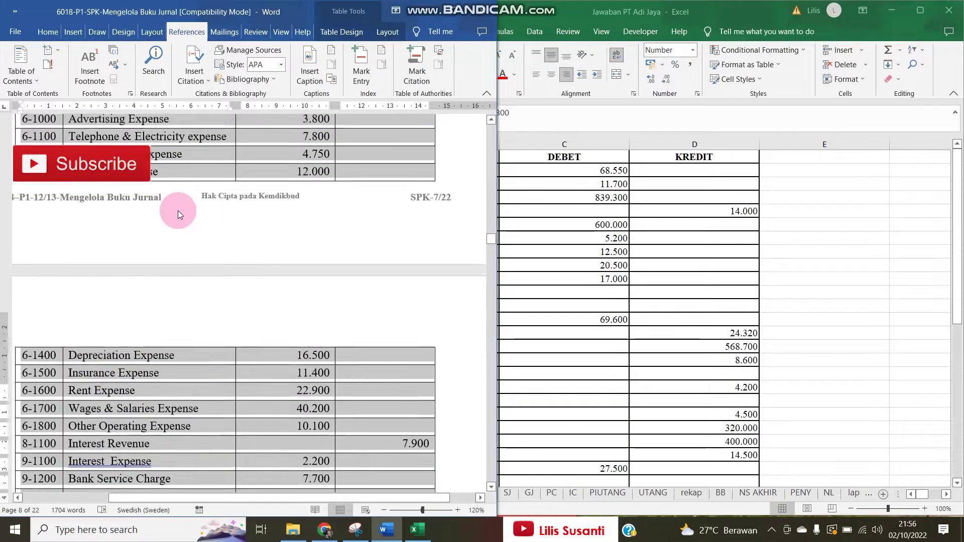
{"action": "scroll", "coordinate": [178, 210], "scroll_direction": "up", "scroll_amount": 10}
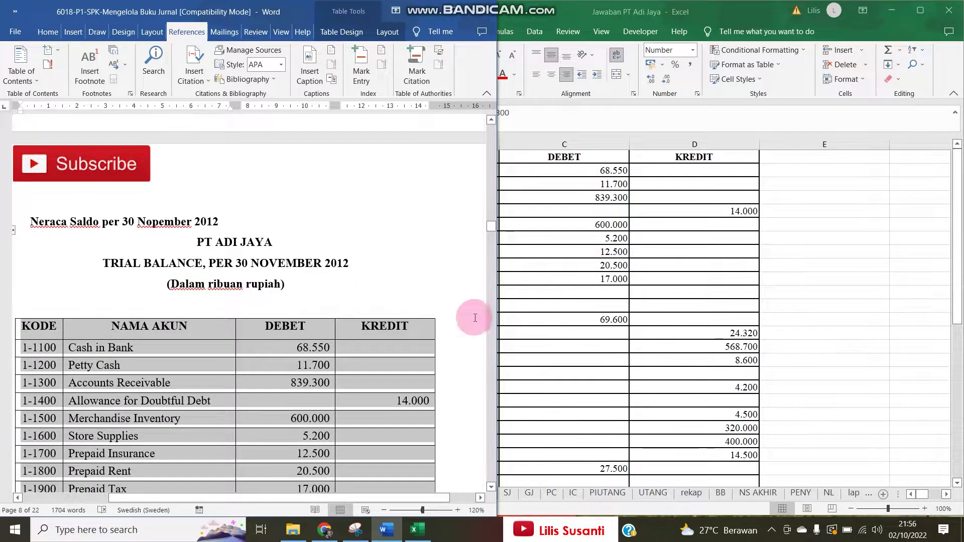
{"action": "left_click", "coordinate": [622, 197]}
{"action": "double_click", "coordinate": [629, 144]}
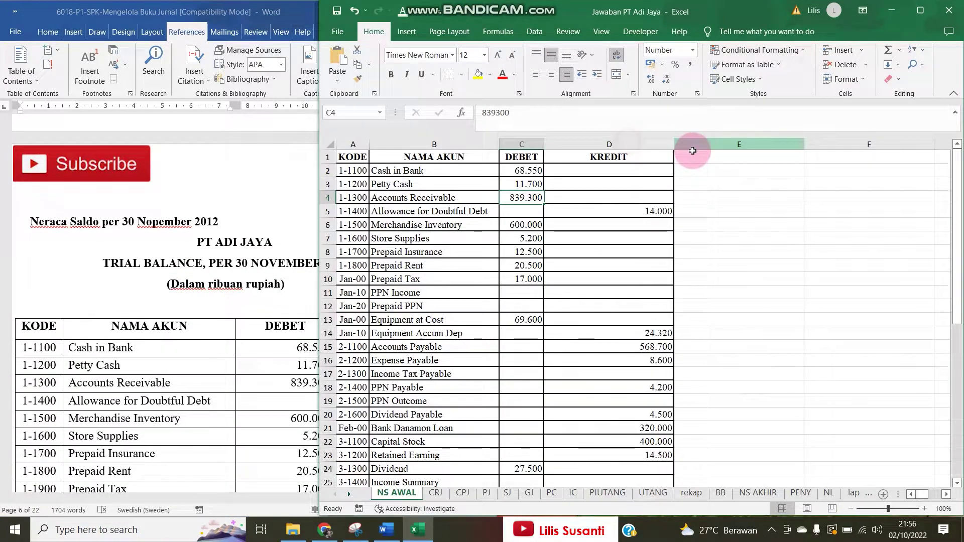
{"action": "double_click", "coordinate": [670, 146]}
{"action": "left_click", "coordinate": [654, 170]}
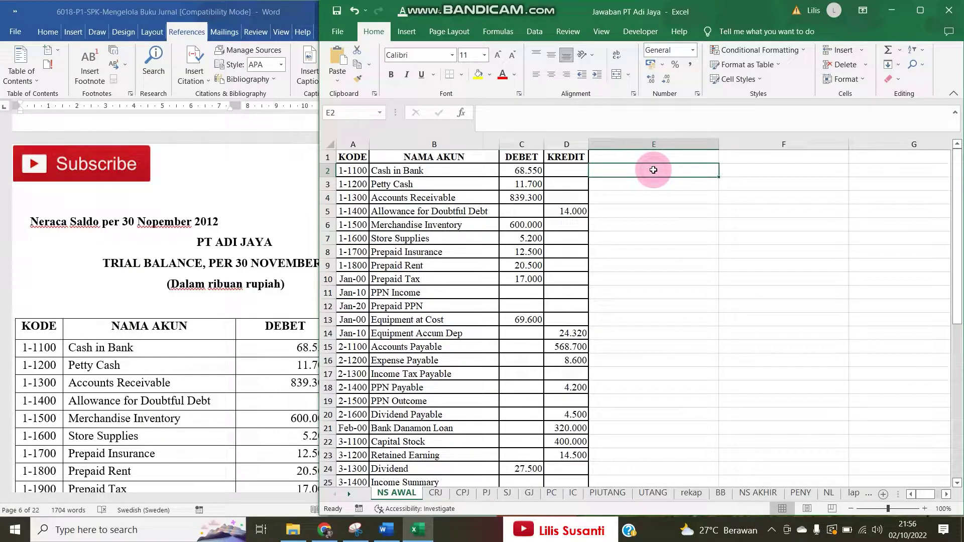
Enter the formulas =C2*1000 in E2 and =D2*1000 in F2 to convert debit and credit to full rupiah
{"action": "type", "text": "="}
{"action": "key", "text": "Left"}
{"action": "key", "text": "Left"}
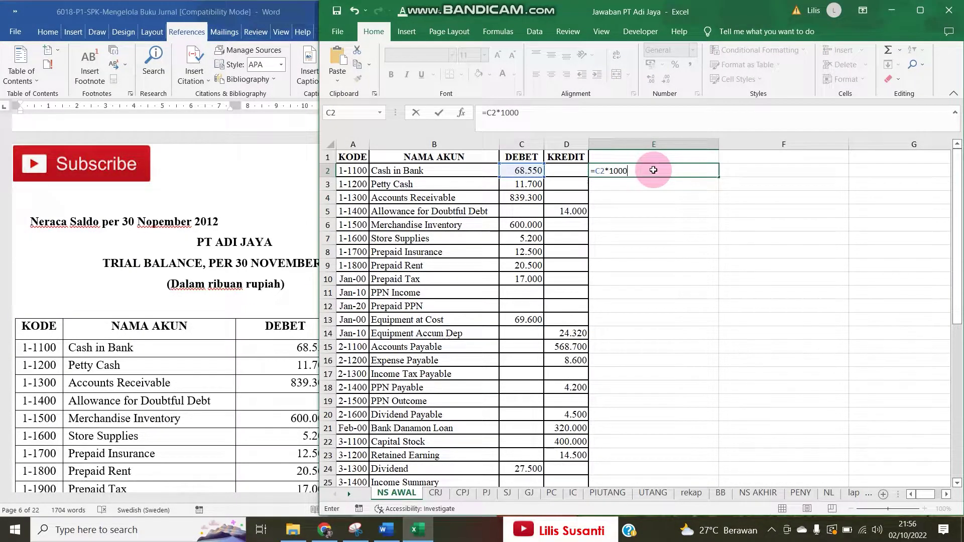
{"action": "type", "text": "*1000"}
{"action": "key", "text": "Return"}
{"action": "left_click", "coordinate": [655, 171]}
{"action": "left_click", "coordinate": [733, 172]}
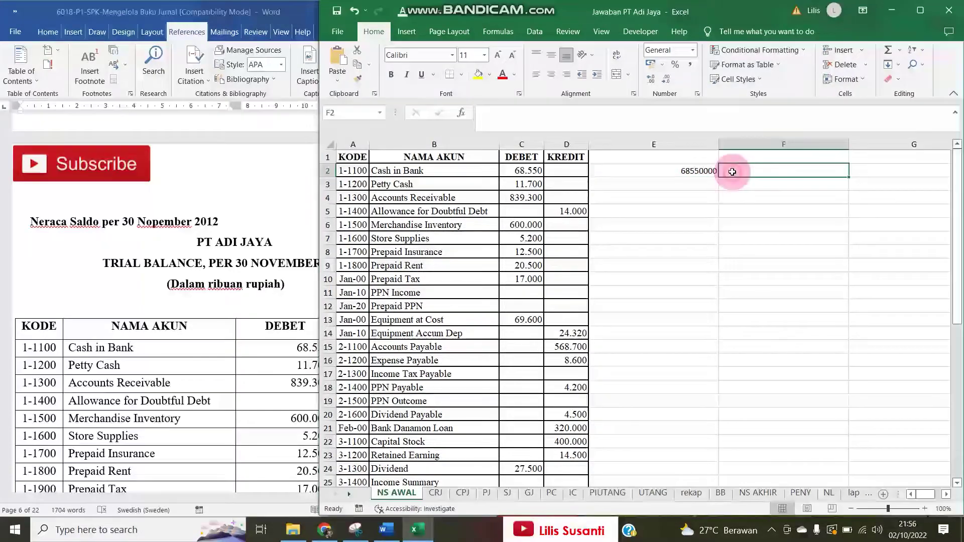
{"action": "type", "text": "="}
{"action": "key", "text": "Left"}
{"action": "key", "text": "Left"}
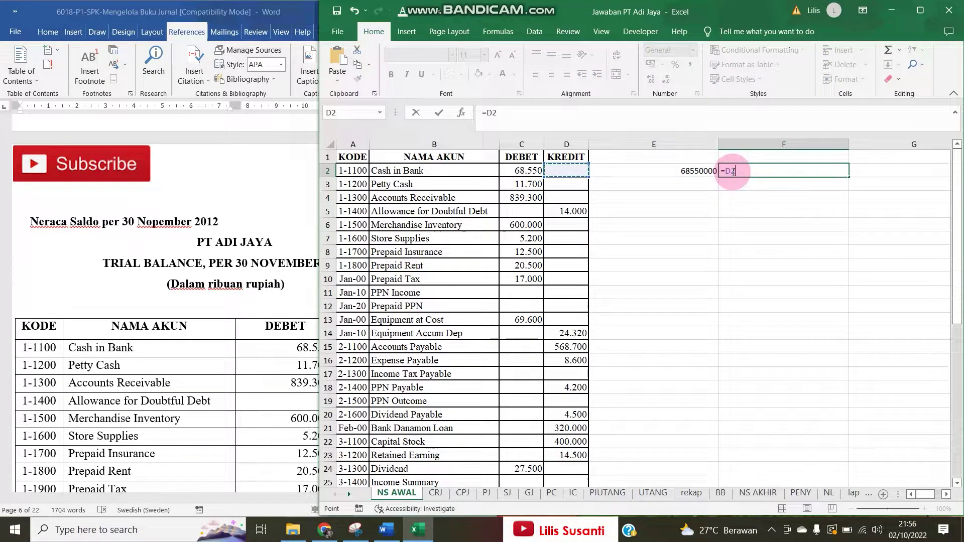
{"action": "type", "text": "*100"}
{"action": "key", "text": "Return"}
Fill the E2:F2 formulas down to row 42 and apply Comma Style to the filled range
{"action": "left_click_drag", "start_coordinate": [696, 170], "coordinate": [783, 177]}
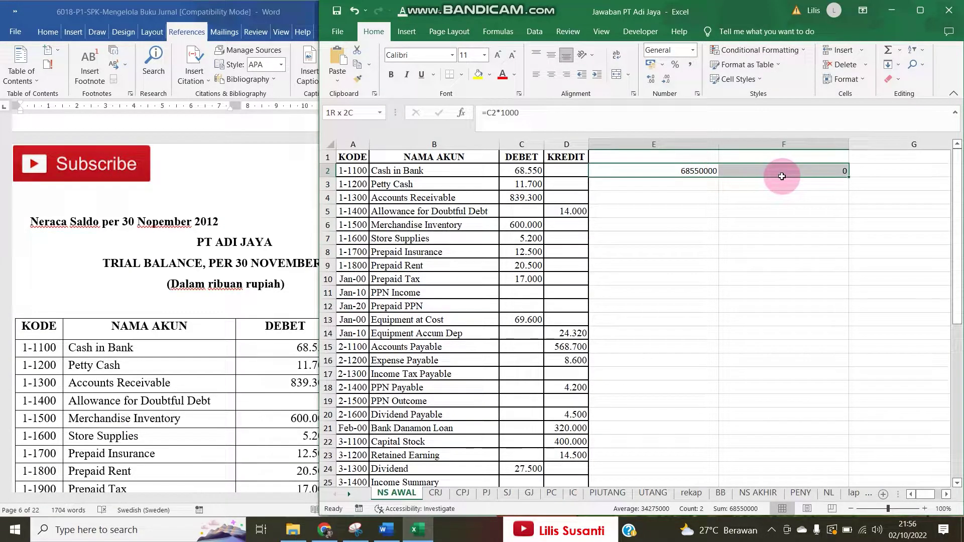
{"action": "left_click_drag", "start_coordinate": [849, 179], "coordinate": [751, 452]}
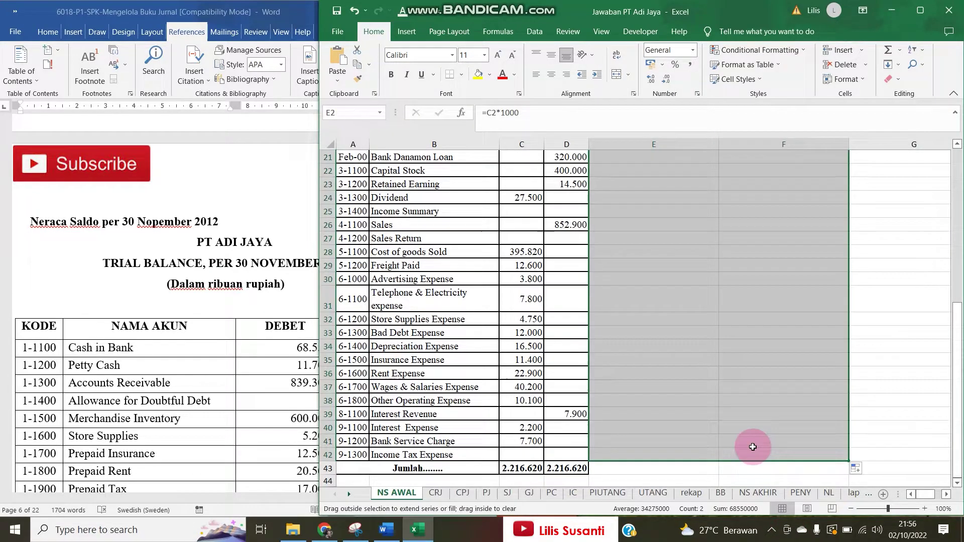
{"action": "scroll", "coordinate": [743, 382], "scroll_direction": "up", "scroll_amount": 7}
{"action": "left_click", "coordinate": [690, 64]}
Copy E2:F42 and paste only its values over the DEBET and KREDIT amounts, starting at C2
{"action": "key", "text": "ctrl+c"}
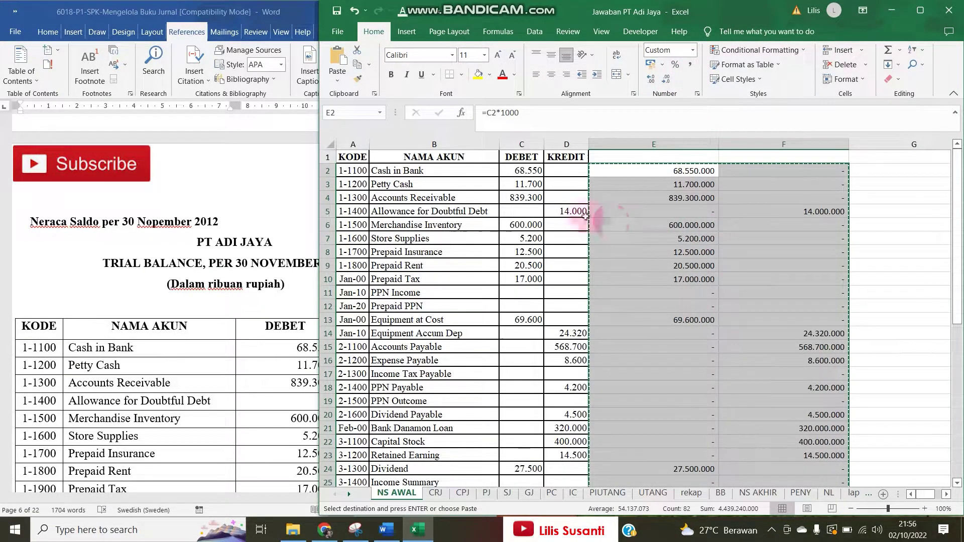
{"action": "left_click", "coordinate": [515, 171]}
{"action": "right_click", "coordinate": [510, 170]}
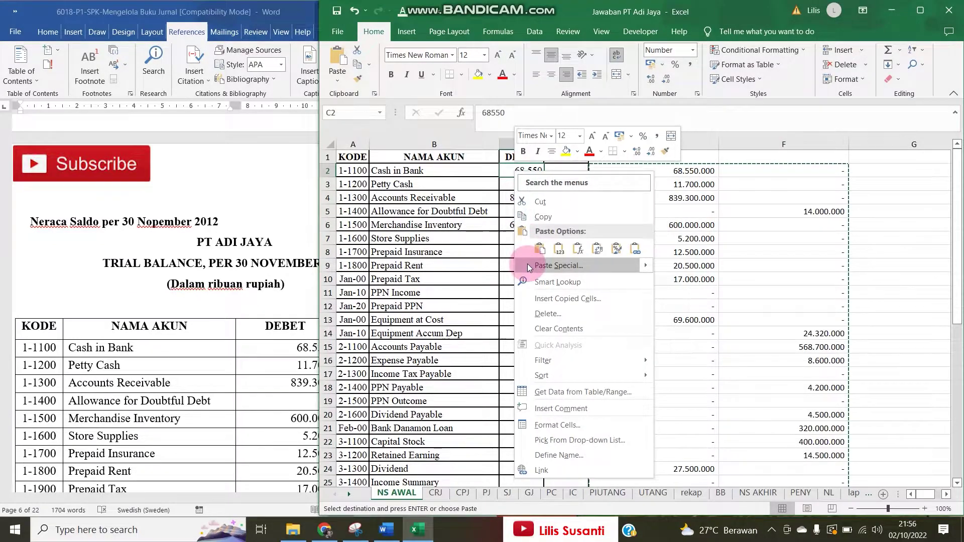
{"action": "left_click", "coordinate": [552, 265]}
{"action": "left_click", "coordinate": [442, 215]}
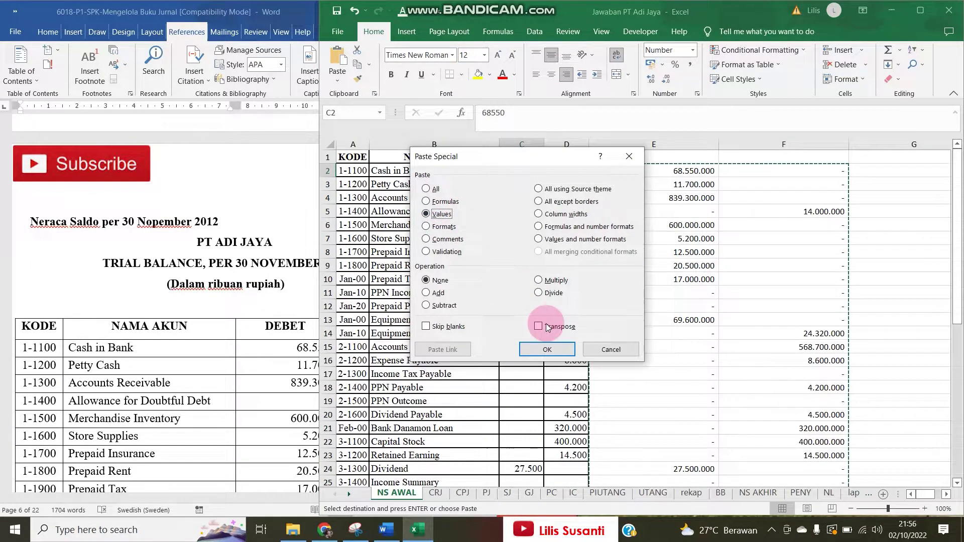
{"action": "left_click", "coordinate": [547, 351]}
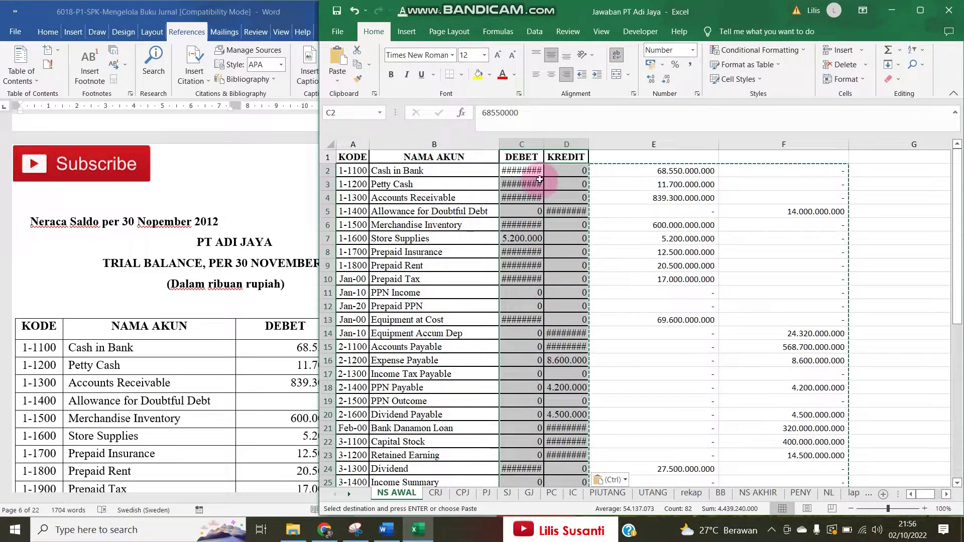
Delete columns E to G holding the helper formulas, and autofit the DEBET and KREDIT columns
{"action": "double_click", "coordinate": [547, 146]}
{"action": "left_click_drag", "start_coordinate": [645, 144], "coordinate": [861, 144]}
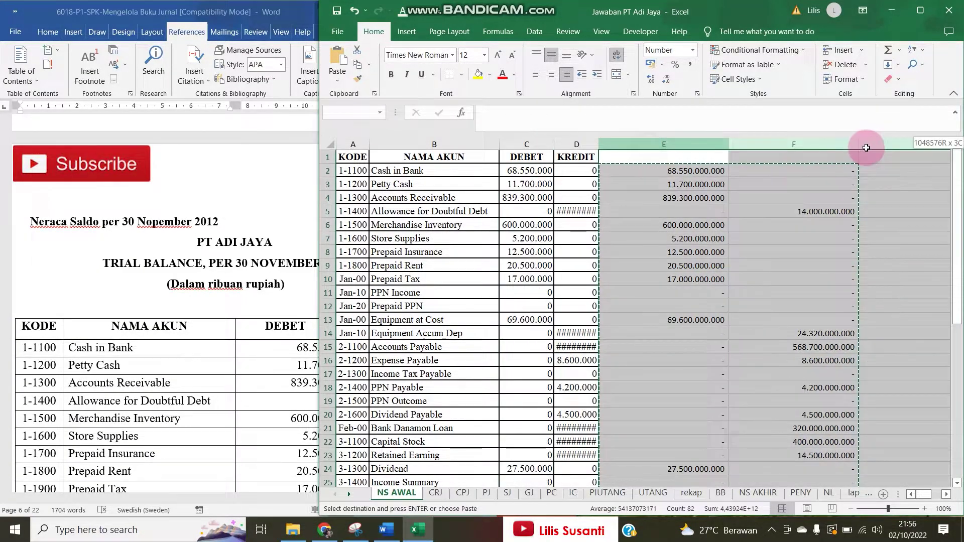
{"action": "right_click", "coordinate": [804, 146]}
{"action": "left_click", "coordinate": [836, 300]}
{"action": "left_click", "coordinate": [639, 255]}
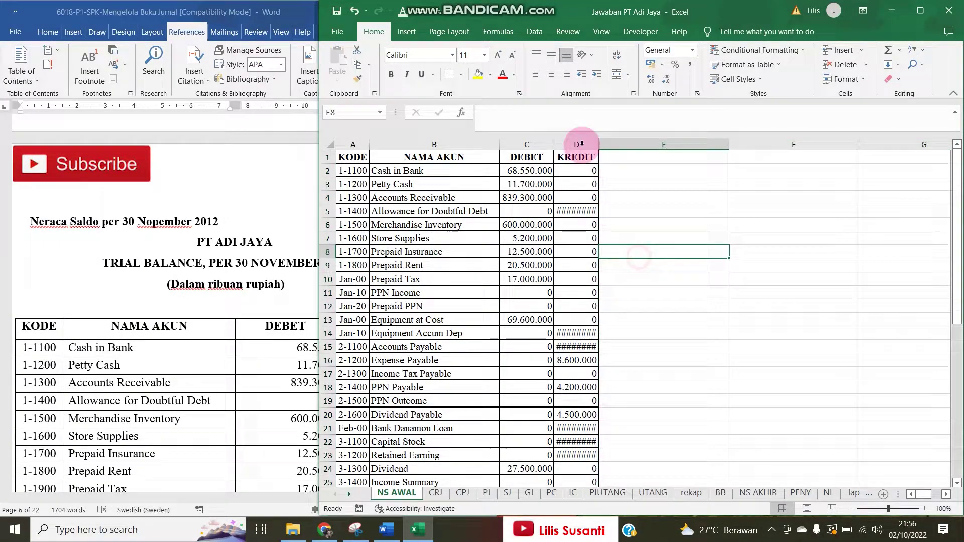
{"action": "double_click", "coordinate": [598, 144]}
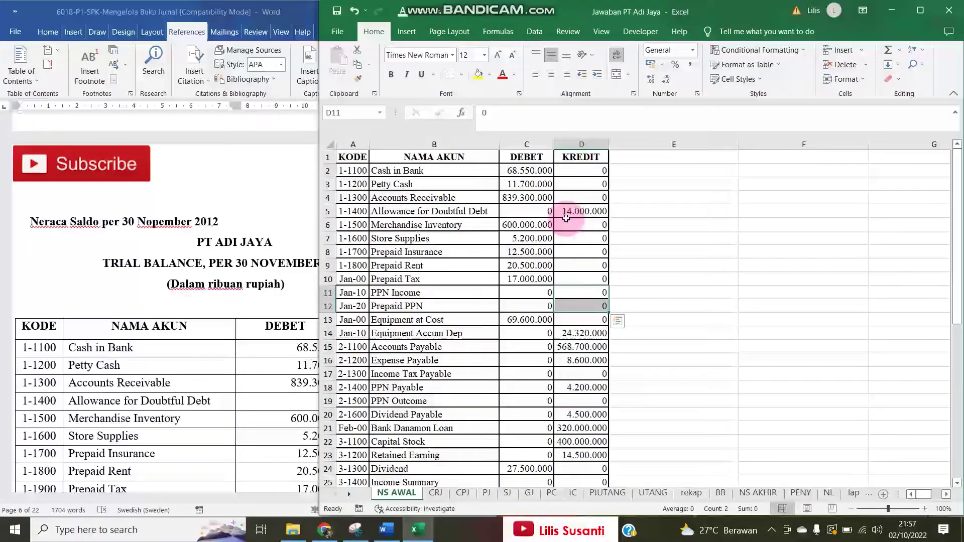
Apply Comma Style to the whole DEBET and KREDIT columns
{"action": "left_click_drag", "start_coordinate": [525, 144], "coordinate": [567, 138]}
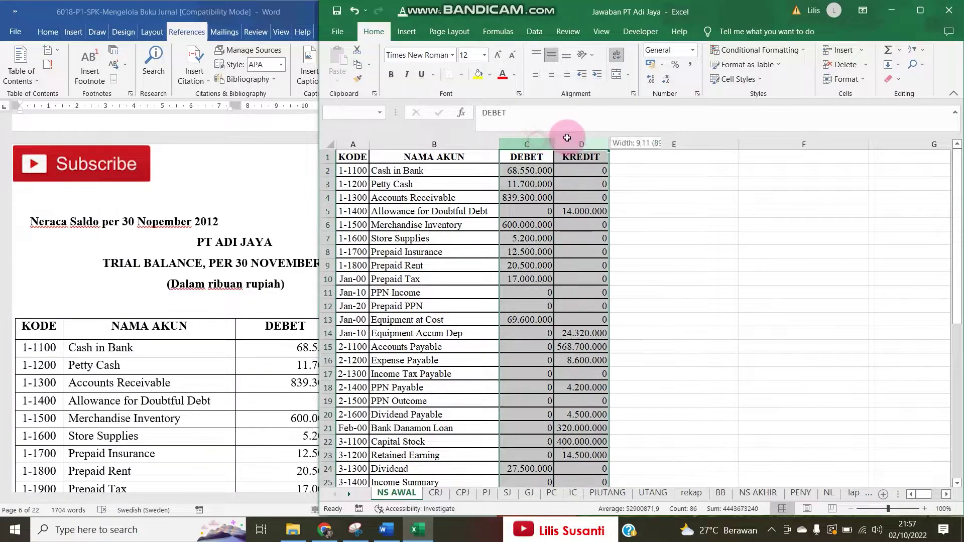
{"action": "left_click", "coordinate": [690, 64]}
{"action": "left_click", "coordinate": [601, 298]}
Replace the Jumlah totals with =SUM(C2:C42) in C43 and =SUM(D2:D42) in D43, and autofit the KREDIT column
{"action": "scroll", "coordinate": [579, 366], "scroll_direction": "down", "scroll_amount": 7}
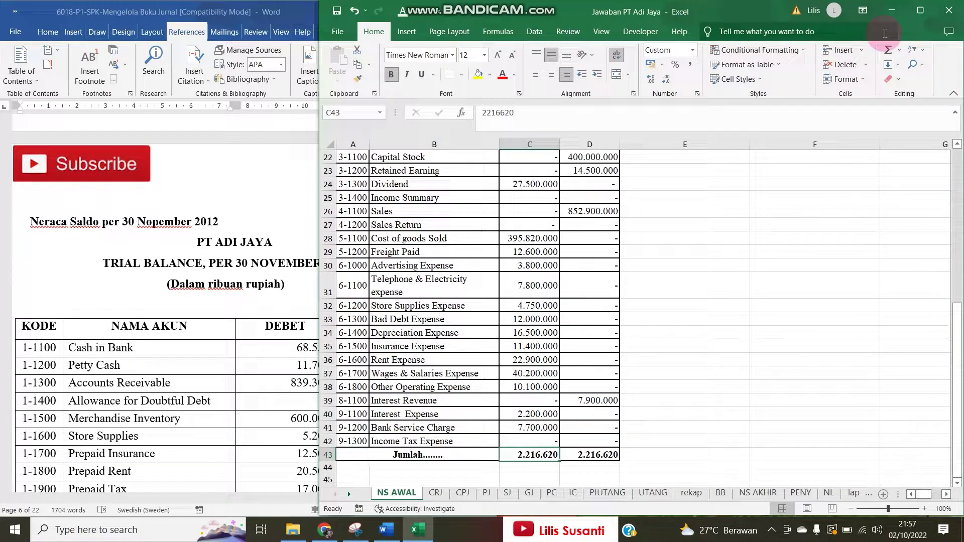
{"action": "key", "text": "F2"}
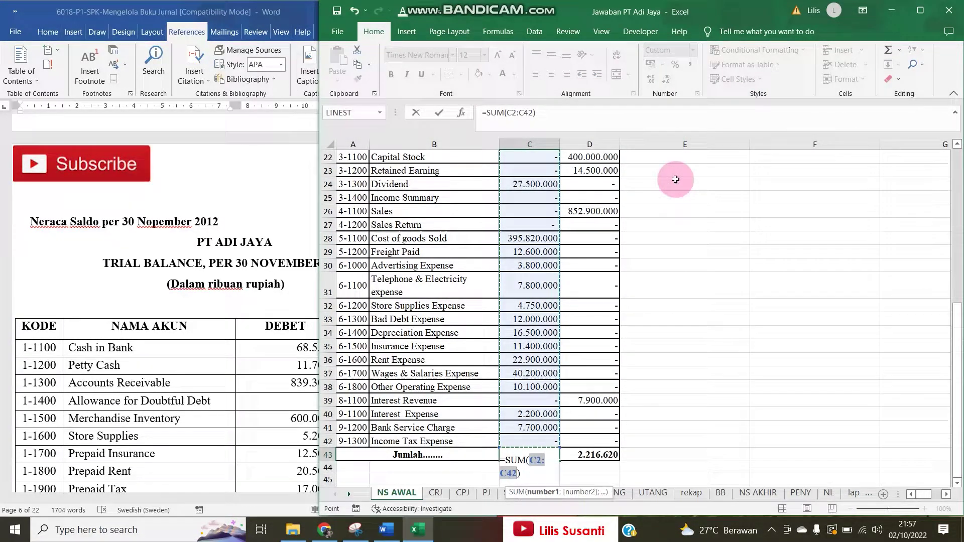
{"action": "key", "text": "Return"}
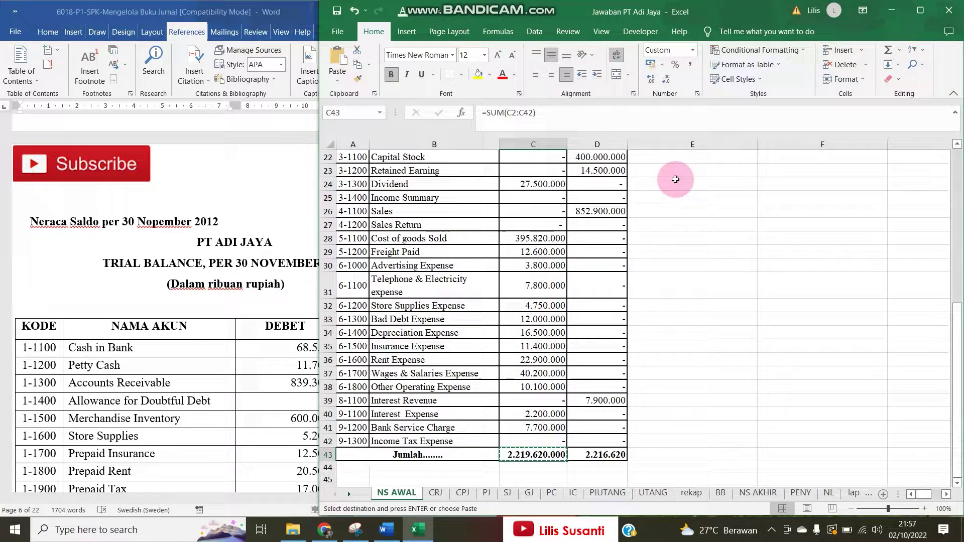
{"action": "key", "text": "Right"}
{"action": "key", "text": "Return"}
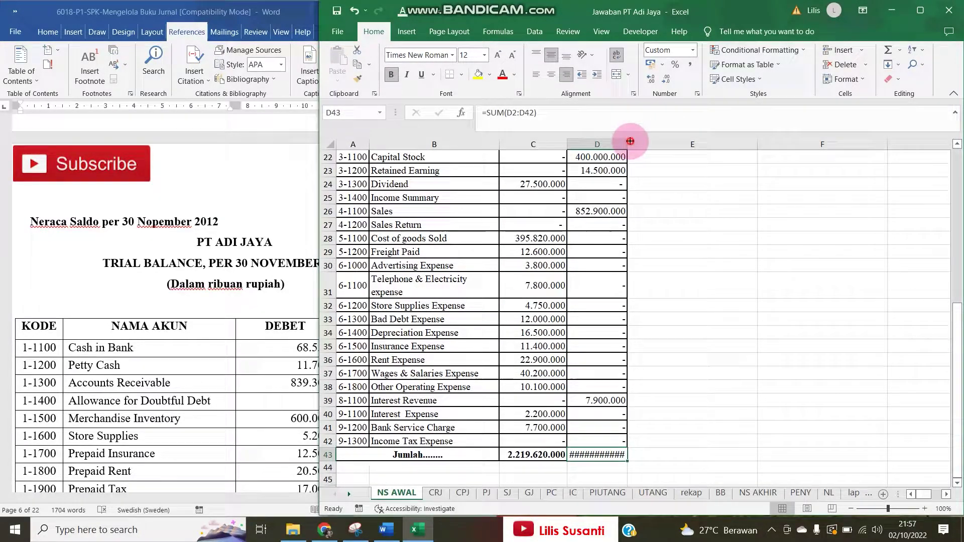
{"action": "double_click", "coordinate": [630, 141]}
Compare the Jumlah totals of the Word trial balance with the summed totals in C43 and D43
{"action": "left_click", "coordinate": [268, 431]}
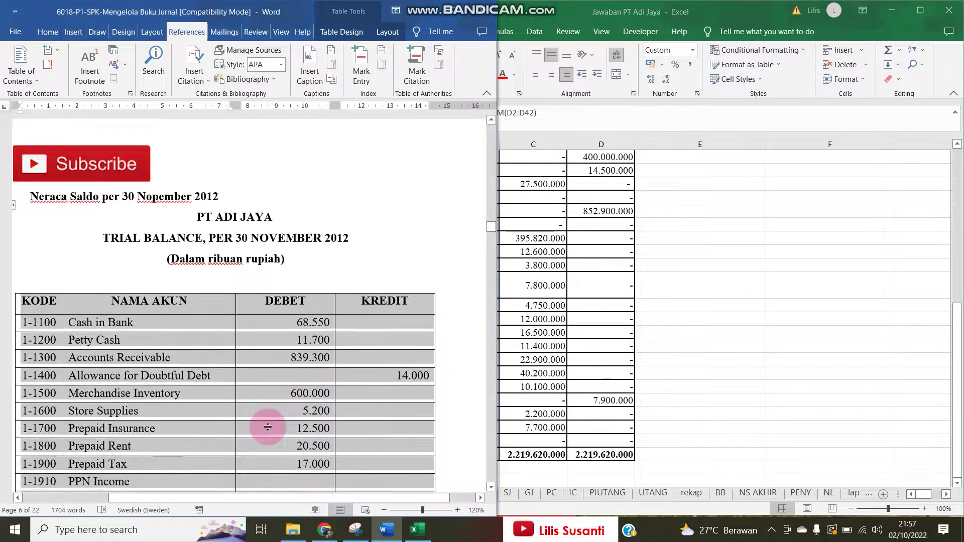
{"action": "scroll", "coordinate": [268, 427], "scroll_direction": "down", "scroll_amount": 15}
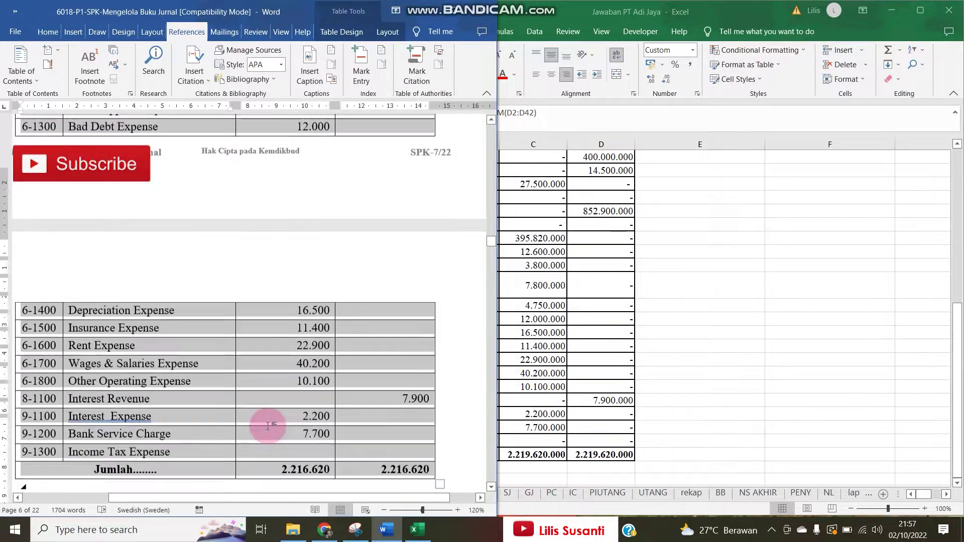
{"action": "scroll", "coordinate": [267, 427], "scroll_direction": "down", "scroll_amount": 3}
{"action": "left_click", "coordinate": [527, 474]}
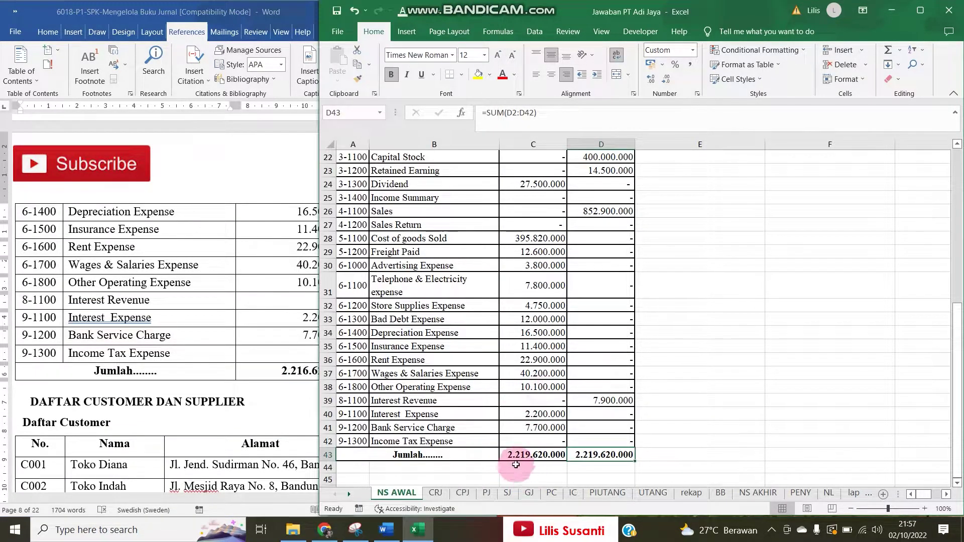
{"action": "left_click", "coordinate": [304, 388]}
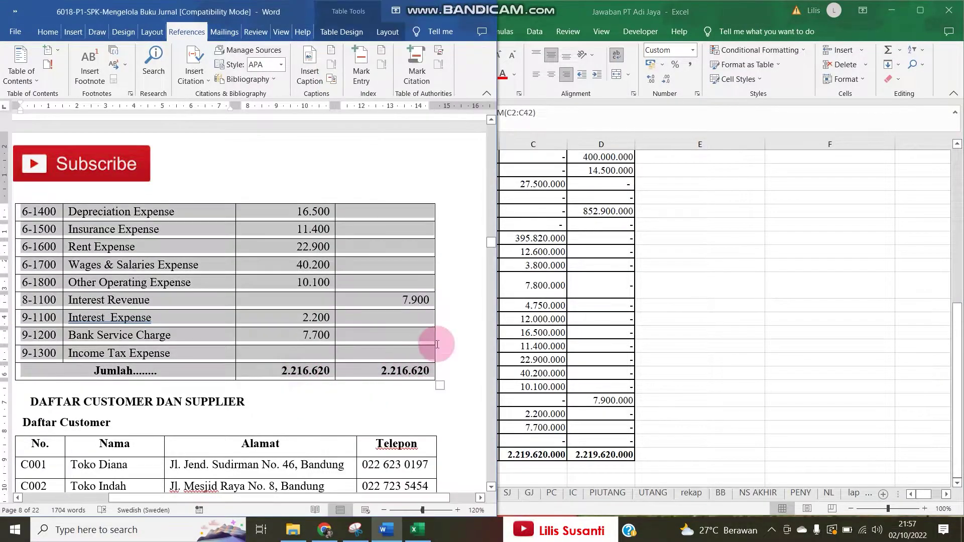
{"action": "left_click", "coordinate": [533, 455]}
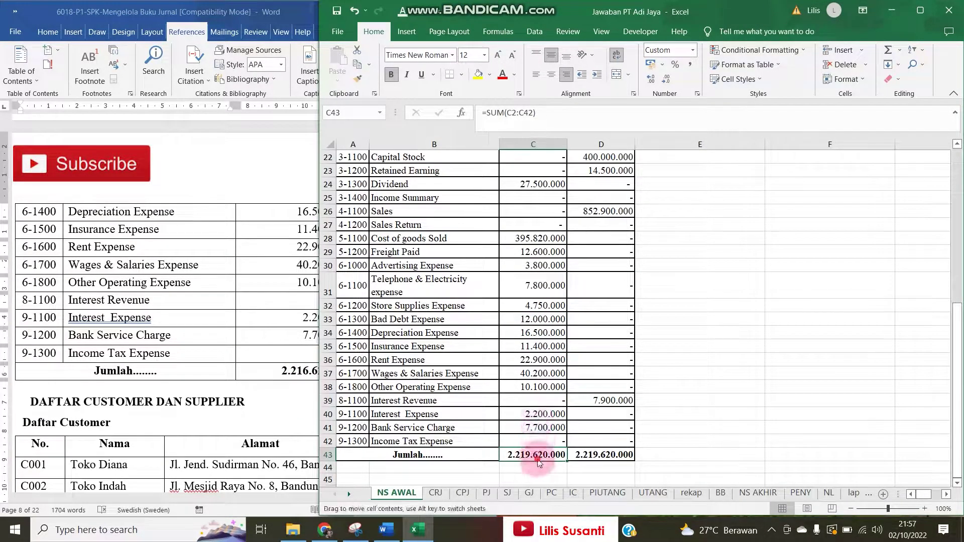
{"action": "left_click", "coordinate": [601, 455]}
{"action": "scroll", "coordinate": [555, 342], "scroll_direction": "up", "scroll_amount": 7}
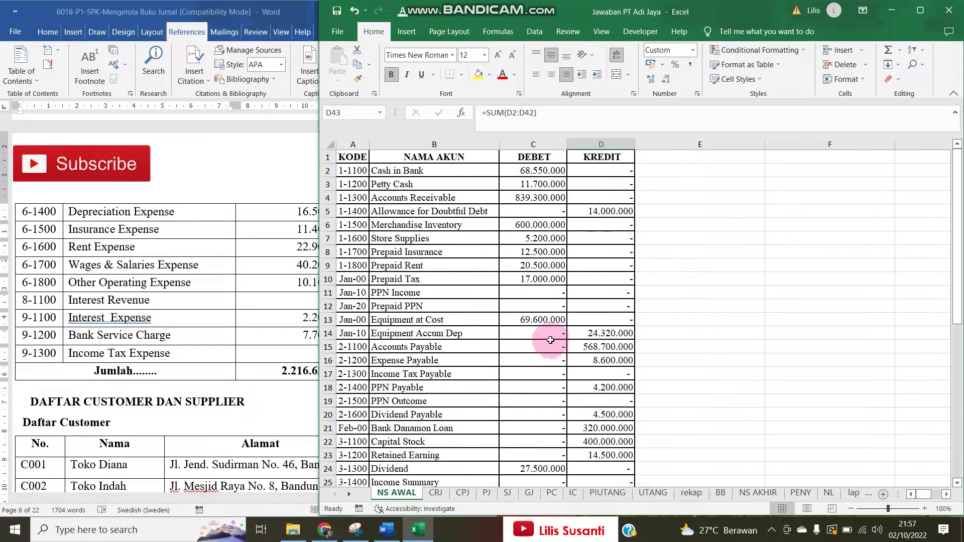
Recheck the account amounts in the Word trial balance and its Jumlah row against the NS AWAL sheet
{"action": "left_click", "coordinate": [290, 255]}
{"action": "scroll", "coordinate": [289, 258], "scroll_direction": "up", "scroll_amount": 15}
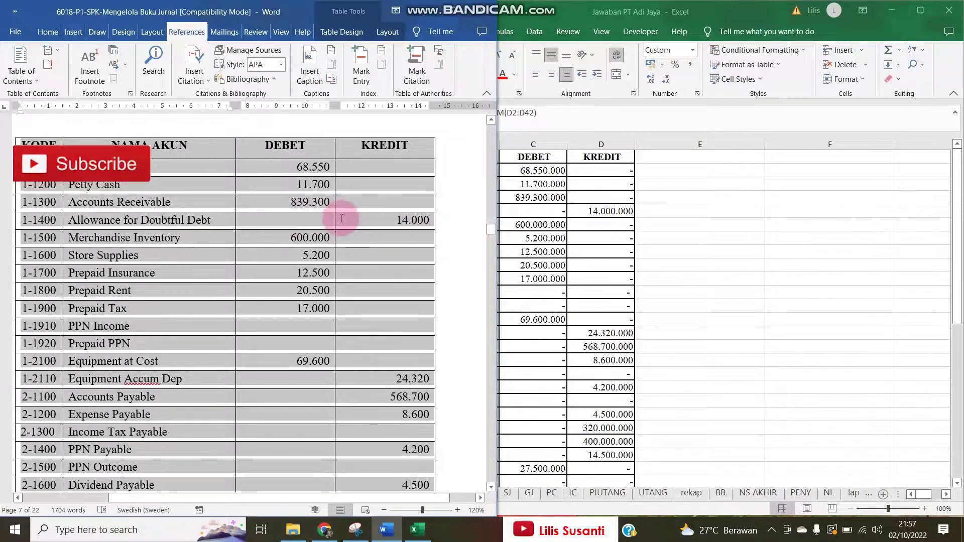
{"action": "scroll", "coordinate": [341, 219], "scroll_direction": "up", "scroll_amount": 3}
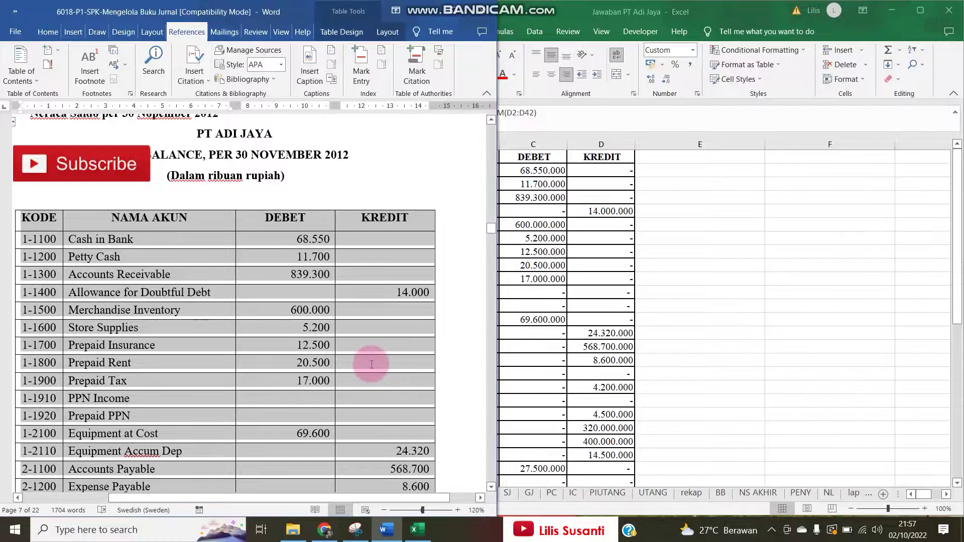
{"action": "scroll", "coordinate": [360, 366], "scroll_direction": "down", "scroll_amount": 10}
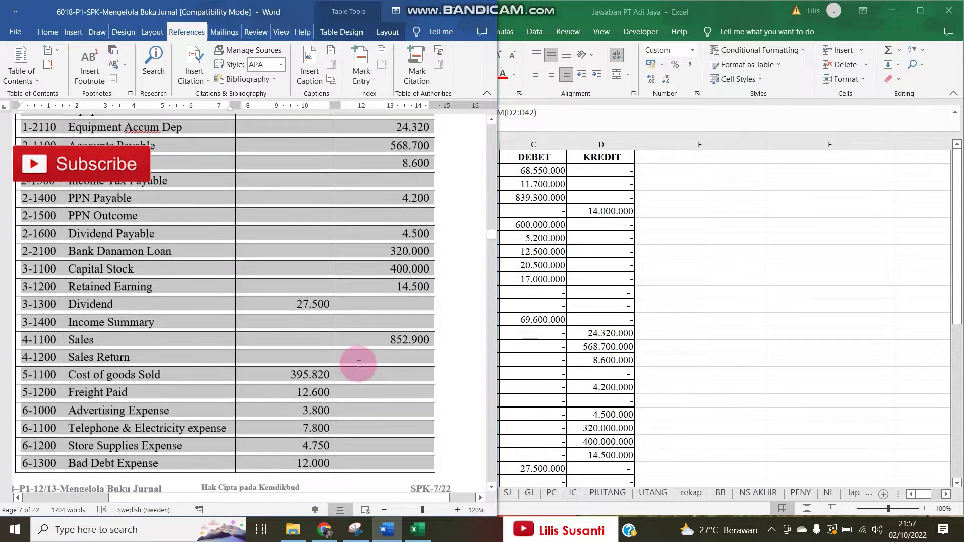
{"action": "scroll", "coordinate": [358, 364], "scroll_direction": "down", "scroll_amount": 5}
{"action": "left_click", "coordinate": [291, 370]}
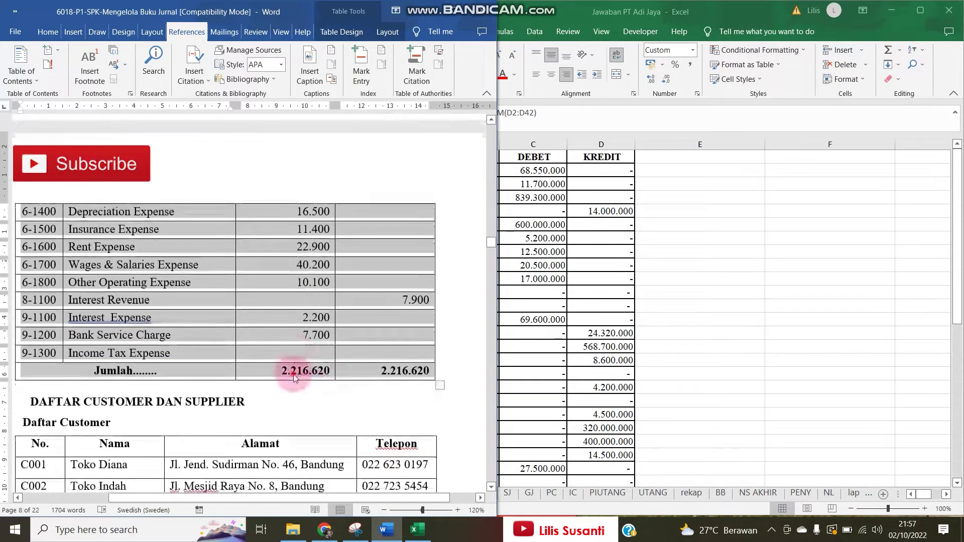
{"action": "left_click", "coordinate": [555, 415]}
{"action": "scroll", "coordinate": [638, 431], "scroll_direction": "down", "scroll_amount": 8}
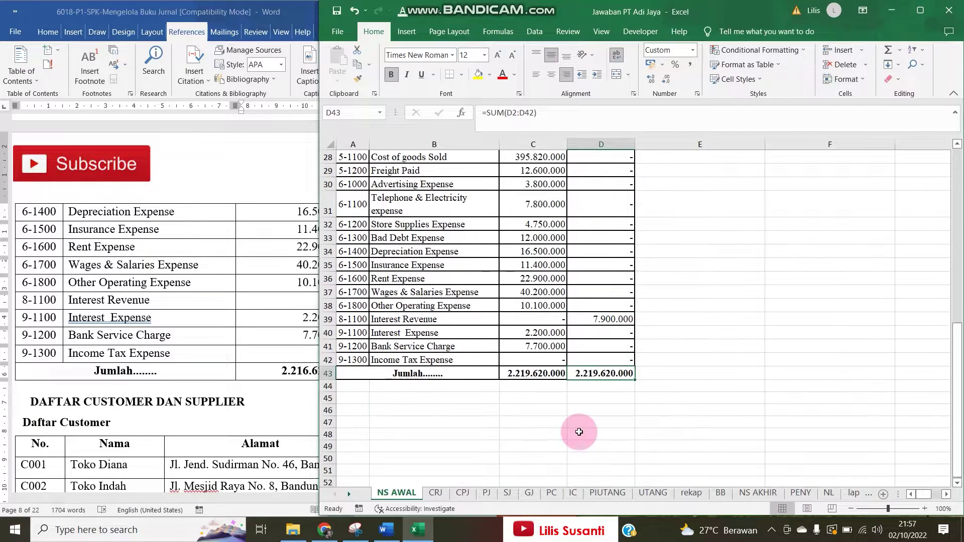
{"action": "left_click", "coordinate": [537, 376]}
{"action": "left_click_drag", "start_coordinate": [619, 373], "coordinate": [545, 373]}
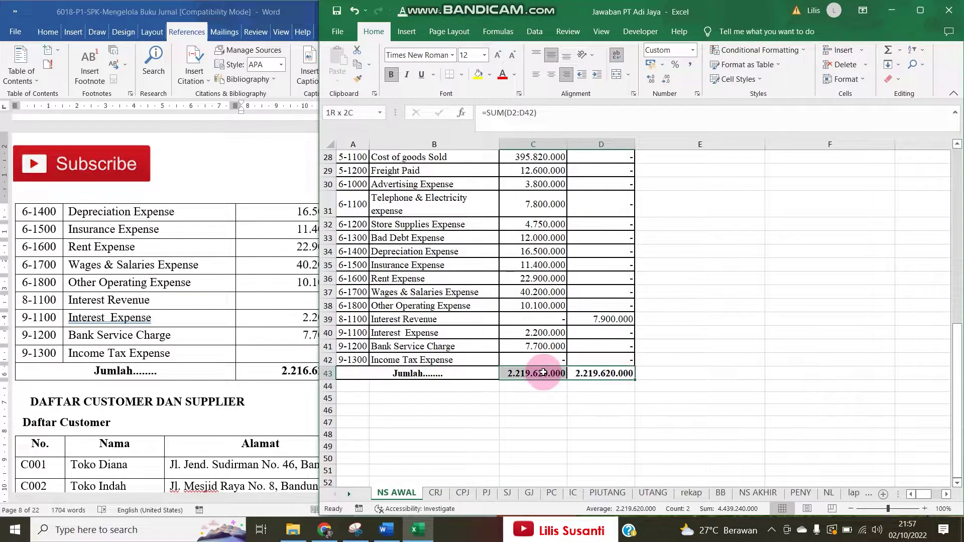
Enter a formula in E43 that subtracts the credit total from the debit total, and autofit column E
{"action": "left_click", "coordinate": [694, 377]}
{"action": "type", "text": "="}
{"action": "key", "text": "Left"}
{"action": "key", "text": "Left"}
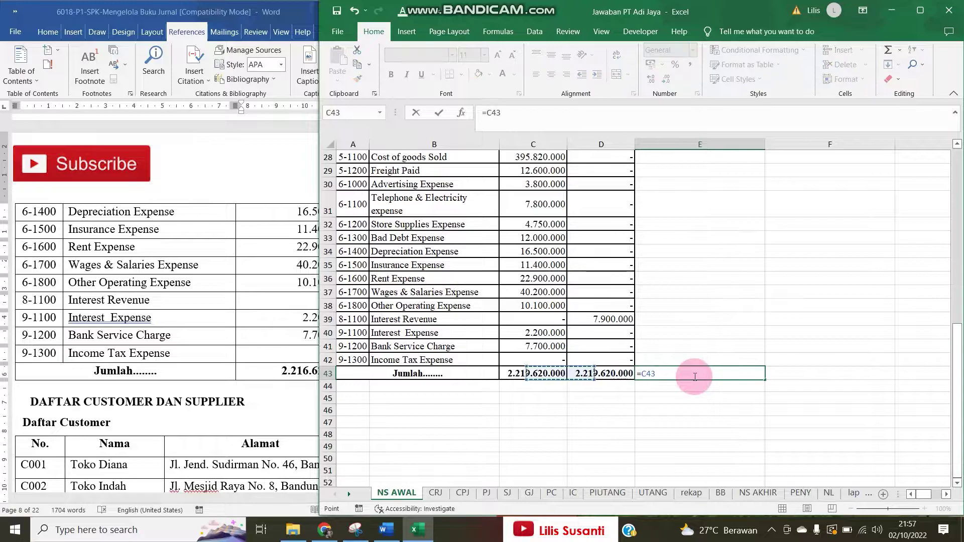
{"action": "key", "text": "Return"}
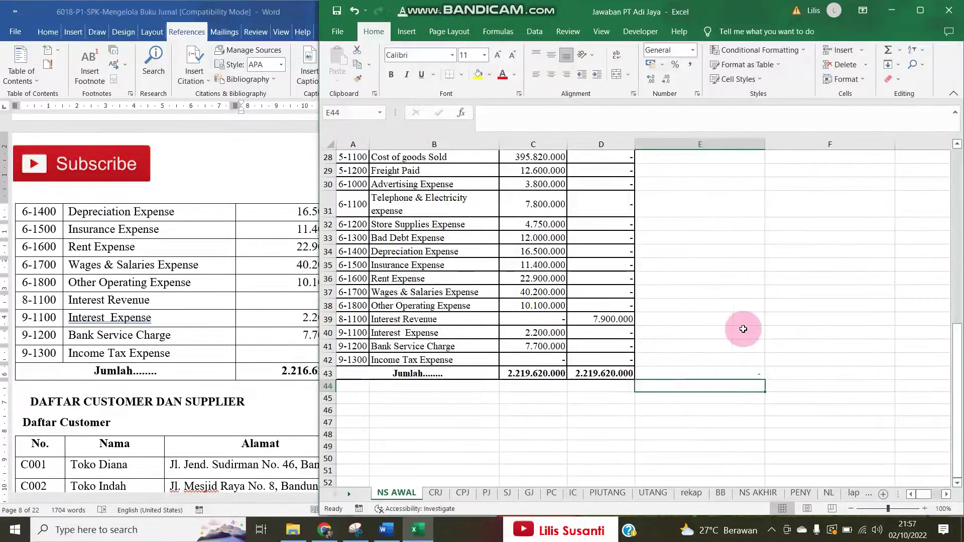
{"action": "left_click_drag", "start_coordinate": [765, 145], "coordinate": [765, 145]}
{"action": "double_click", "coordinate": [765, 145]}
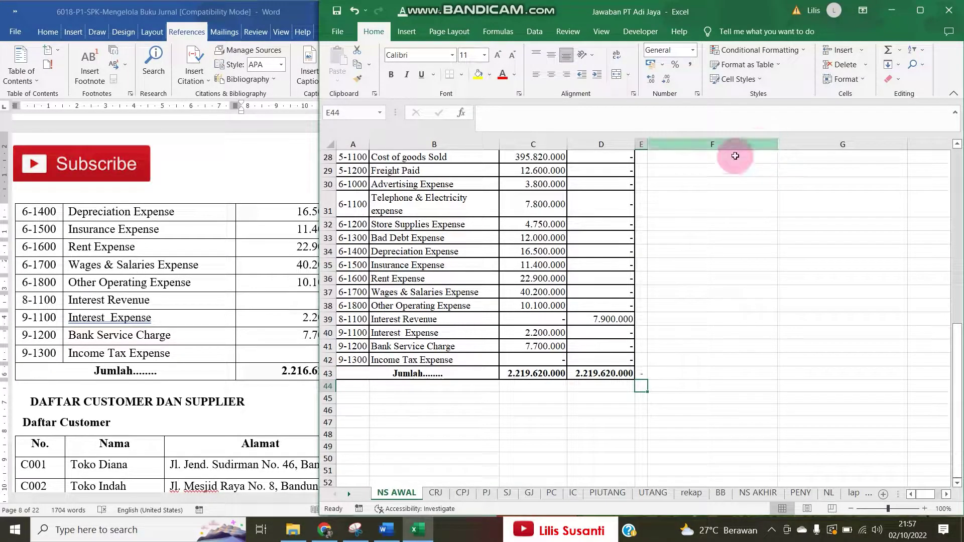
Enter the Prepaid Tax account code as text, 1-1900, in A10 and fill it down through A14
{"action": "scroll", "coordinate": [555, 254], "scroll_direction": "up", "scroll_amount": 9}
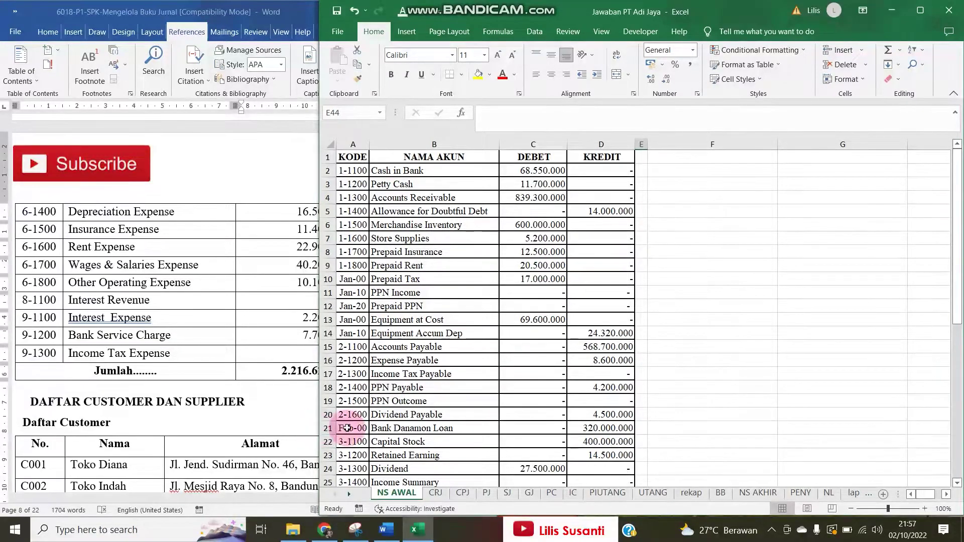
{"action": "left_click", "coordinate": [358, 430]}
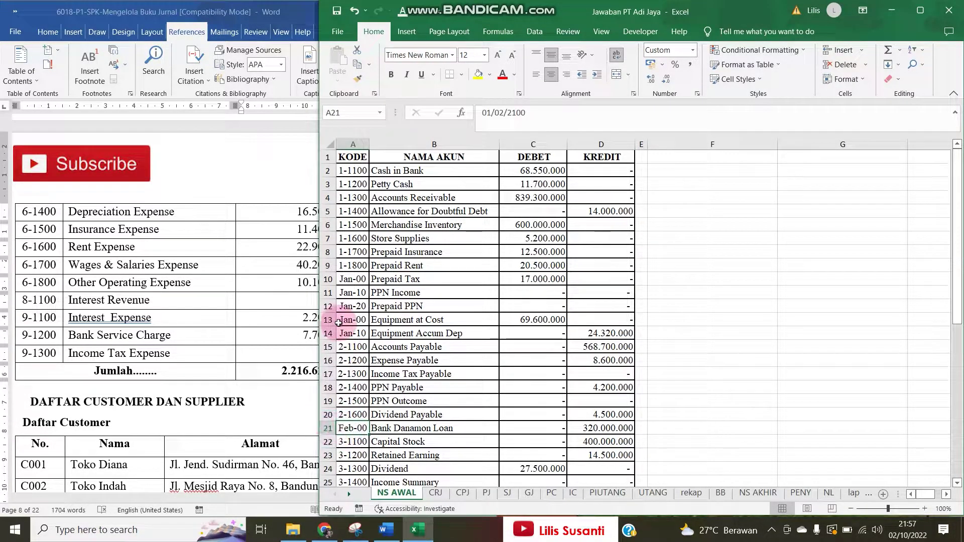
{"action": "left_click_drag", "start_coordinate": [347, 278], "coordinate": [350, 292]}
{"action": "scroll", "coordinate": [115, 308], "scroll_direction": "up", "scroll_amount": 10}
{"action": "scroll", "coordinate": [115, 308], "scroll_direction": "up", "scroll_amount": 3}
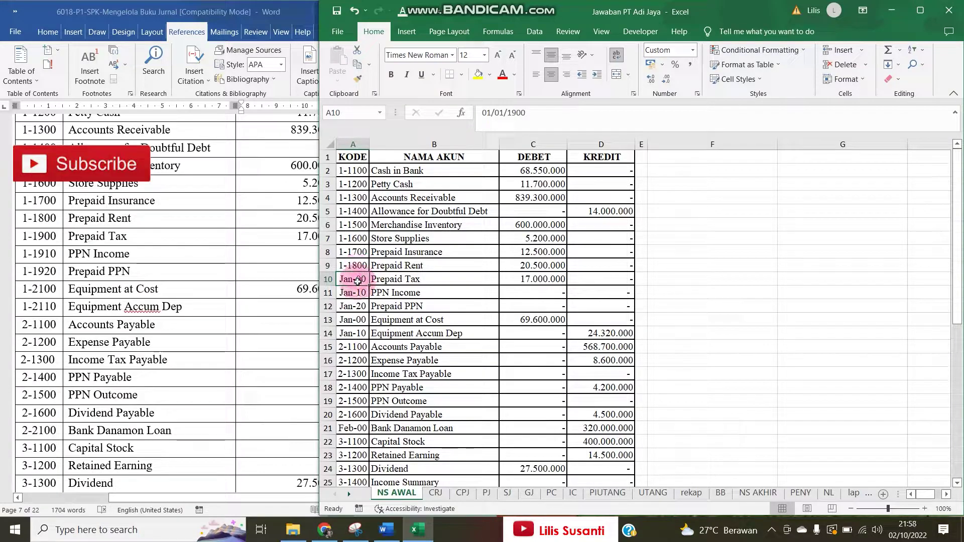
{"action": "type", "text": "'1"}
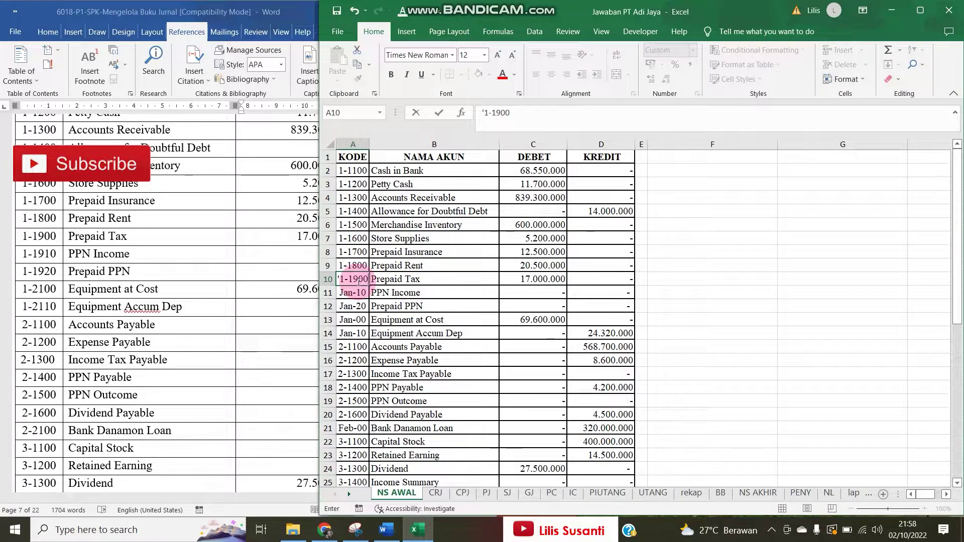
{"action": "key", "text": "Return"}
{"action": "left_click", "coordinate": [358, 281]}
{"action": "left_click_drag", "start_coordinate": [369, 286], "coordinate": [356, 330]}
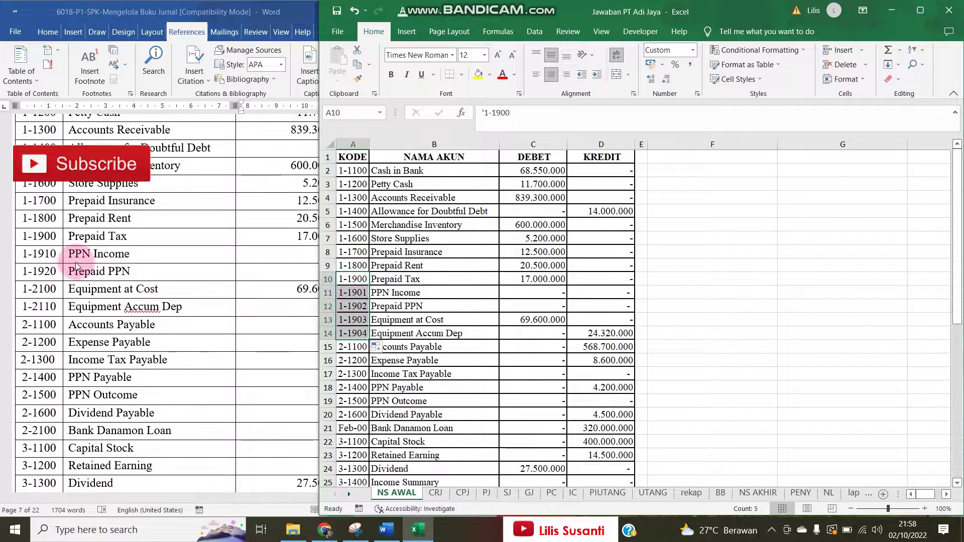
Correct the PPN Income code to 1-1910 and the Prepaid PPN code to 1-1920
{"action": "left_click", "coordinate": [368, 294]}
{"action": "double_click", "coordinate": [368, 293]}
{"action": "key", "text": "BackSpace"}
{"action": "key", "text": "BackSpace"}
{"action": "type", "text": "1"}
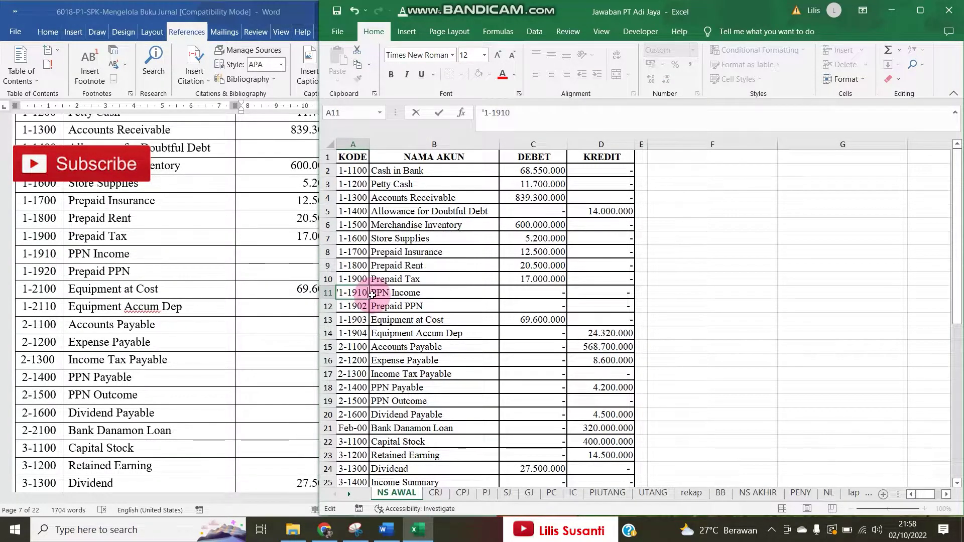
{"action": "key", "text": "Return"}
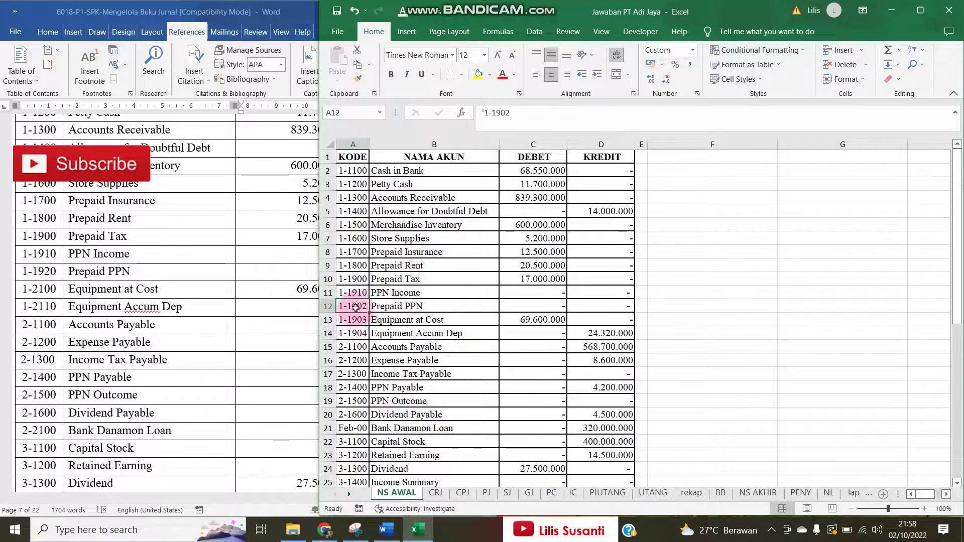
{"action": "double_click", "coordinate": [357, 307]}
{"action": "key", "text": "BackSpace"}
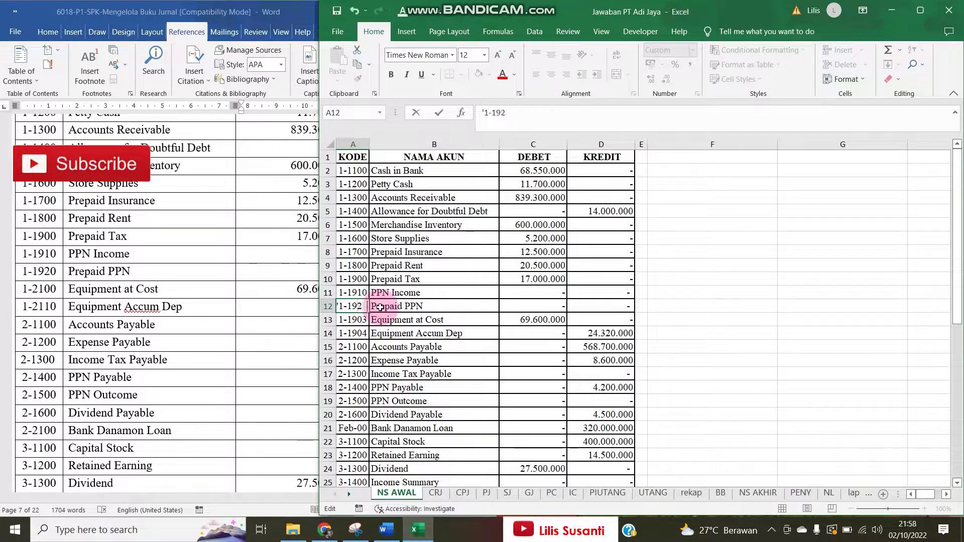
{"action": "key", "text": "Return"}
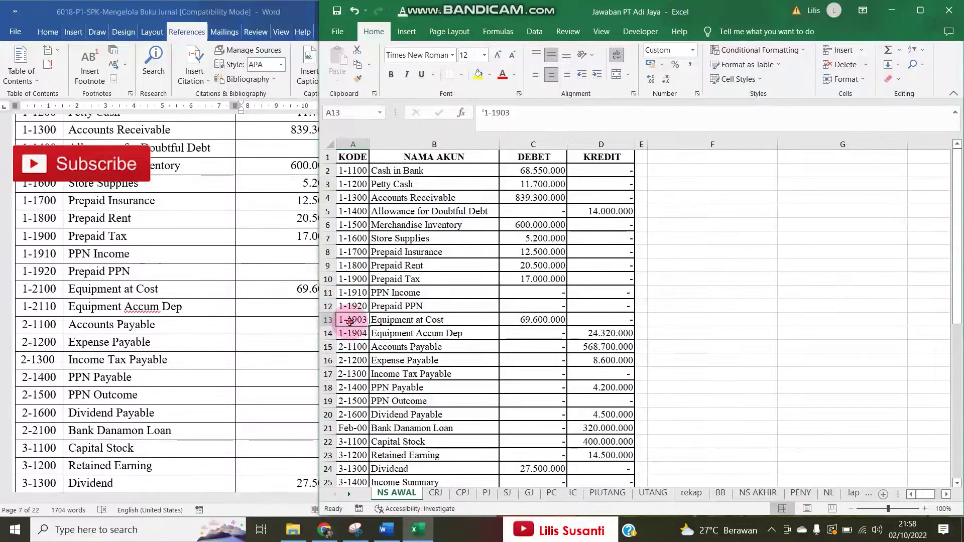
Change the account code of Equipment at Cost to 1-2100
{"action": "left_click_drag", "start_coordinate": [350, 321], "coordinate": [392, 321]}
{"action": "type", "text": "210"}
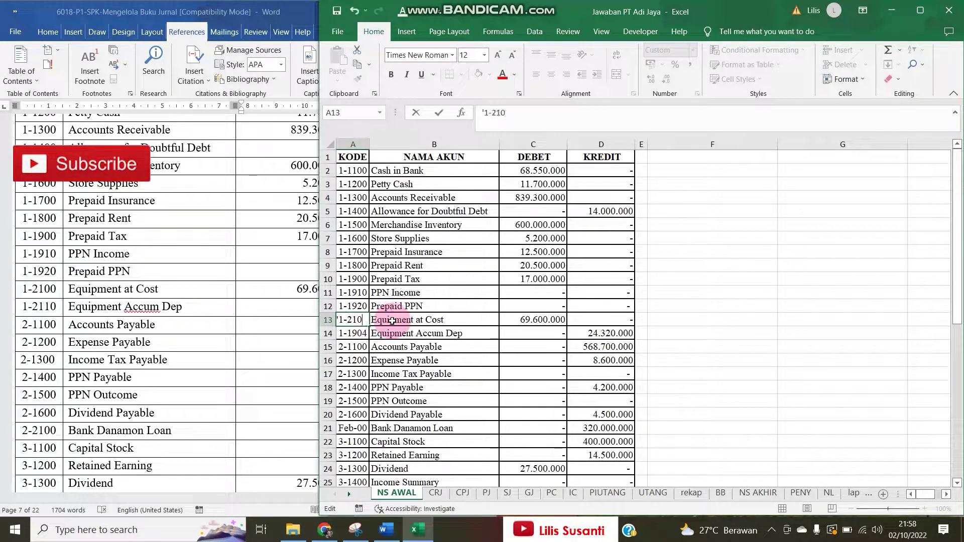
{"action": "type", "text": "0"}
{"action": "key", "text": "Return"}
Fill the Equipment at Cost code down one row and change the Equipment Accum Dep code to 1-2110
{"action": "left_click", "coordinate": [364, 322]}
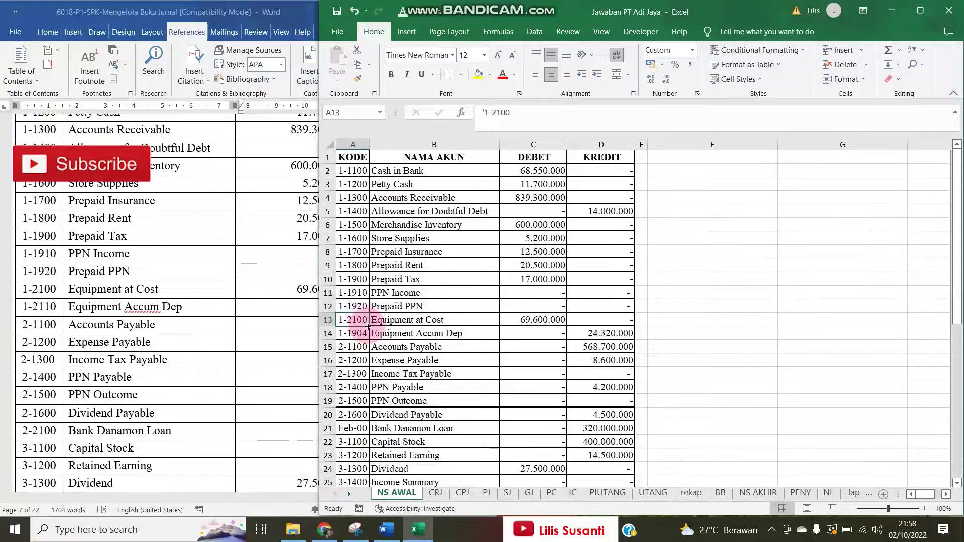
{"action": "left_click_drag", "start_coordinate": [365, 336], "coordinate": [356, 337]}
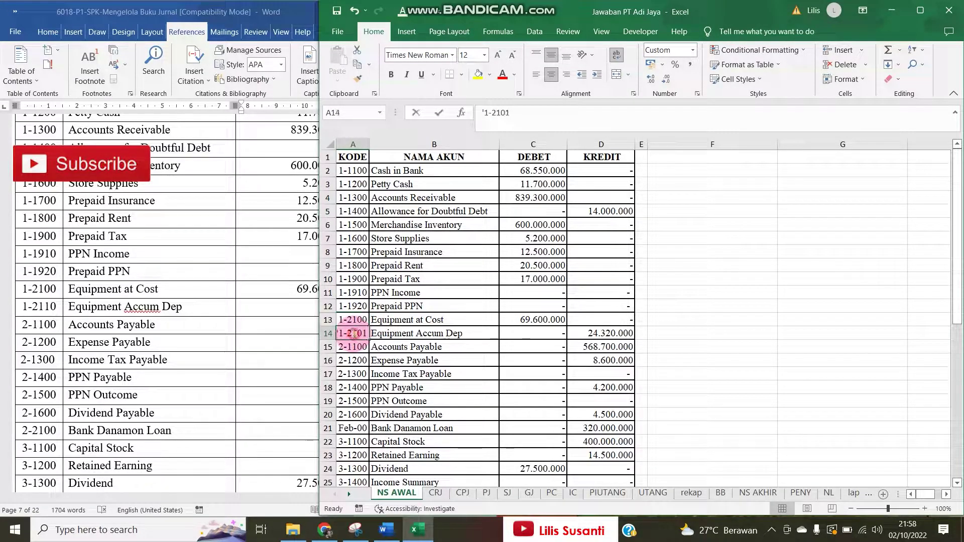
{"action": "double_click", "coordinate": [354, 333]}
{"action": "key", "text": "BackSpace"}
{"action": "key", "text": "BackSpace"}
{"action": "type", "text": "10"}
{"action": "key", "text": "Return"}
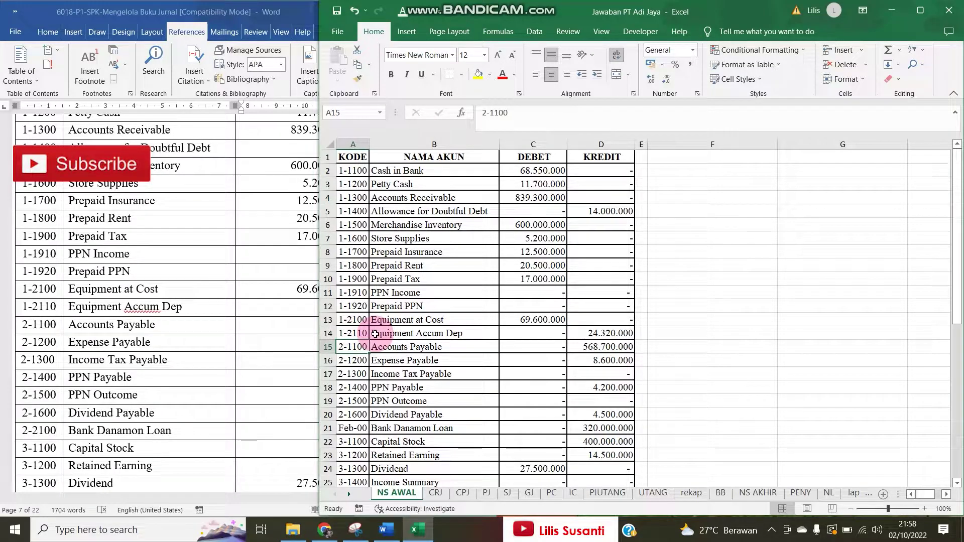
Enter the Bank Danamon Loan account code as text, 2-2100, in A21
{"action": "scroll", "coordinate": [370, 380], "scroll_direction": "down", "scroll_amount": 1}
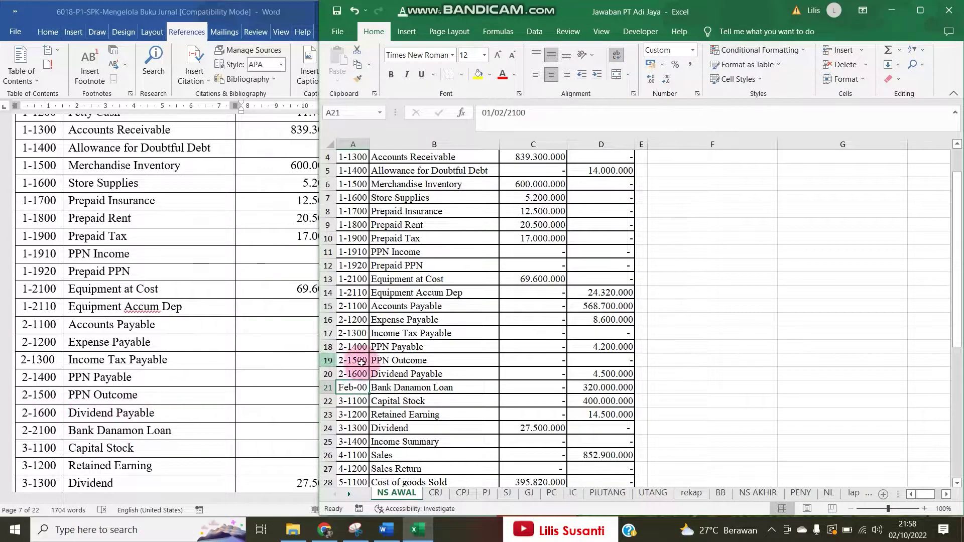
{"action": "type", "text": "'2"}
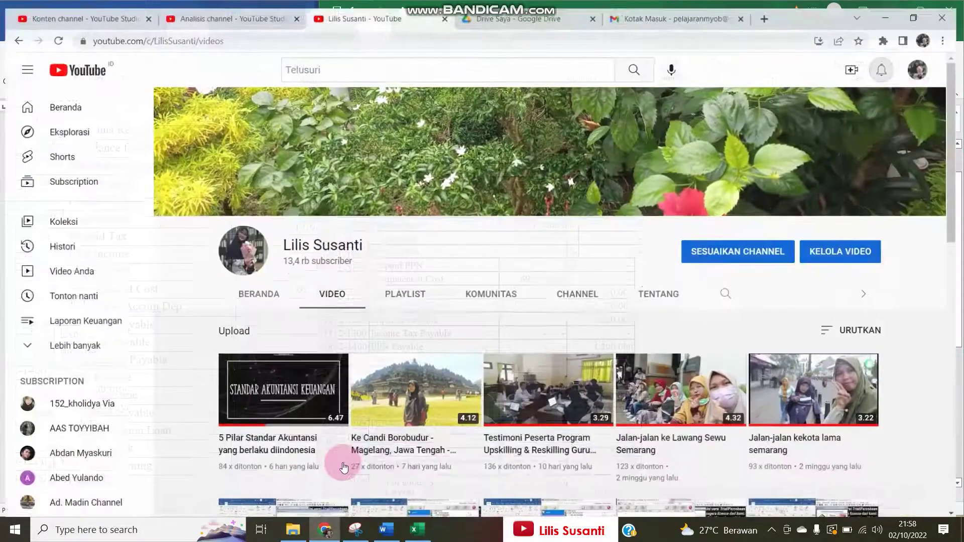
{"action": "key", "text": "alt+Tab"}
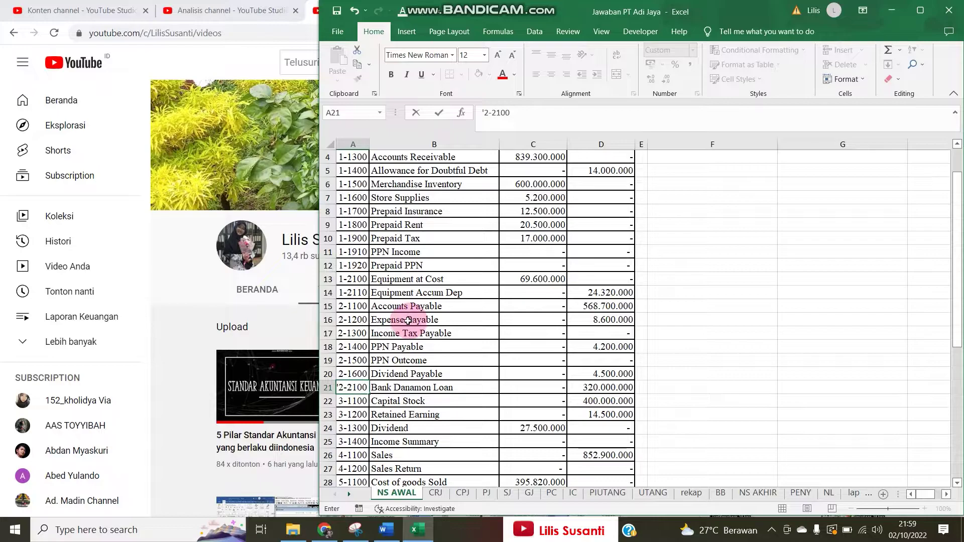
{"action": "left_click", "coordinate": [386, 530]}
{"action": "left_click", "coordinate": [417, 530]}
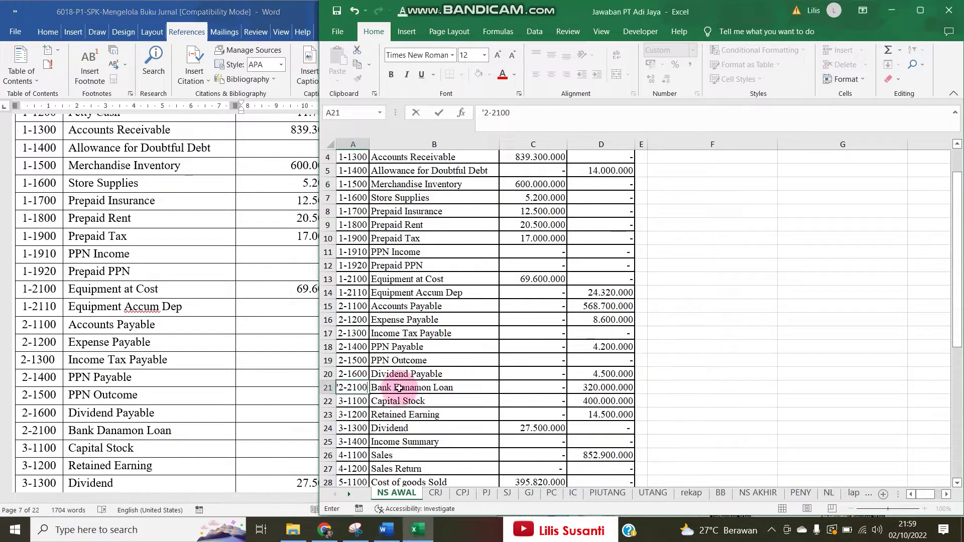
{"action": "left_click", "coordinate": [392, 414]}
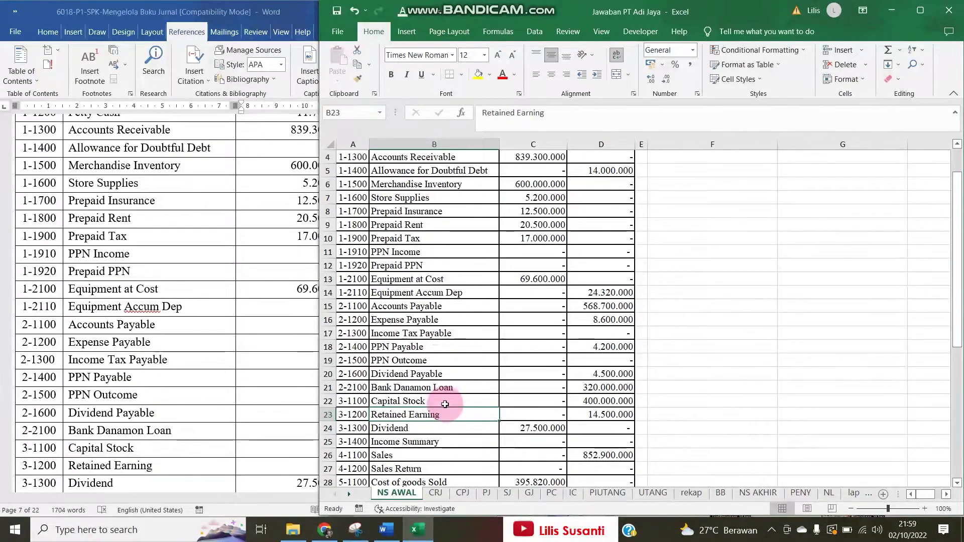
{"action": "scroll", "coordinate": [437, 411], "scroll_direction": "down", "scroll_amount": 7}
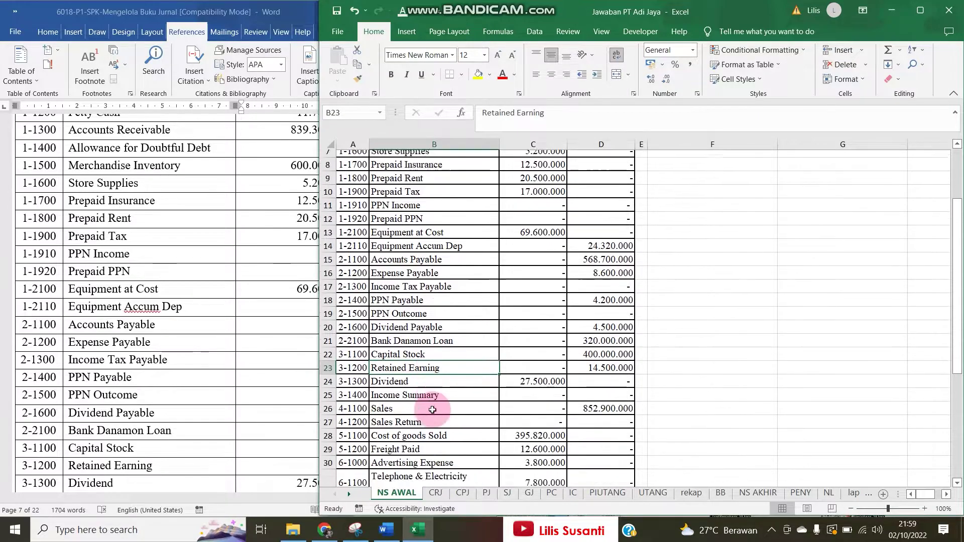
{"action": "scroll", "coordinate": [395, 415], "scroll_direction": "up", "scroll_amount": 8}
{"action": "left_click", "coordinate": [409, 387]}
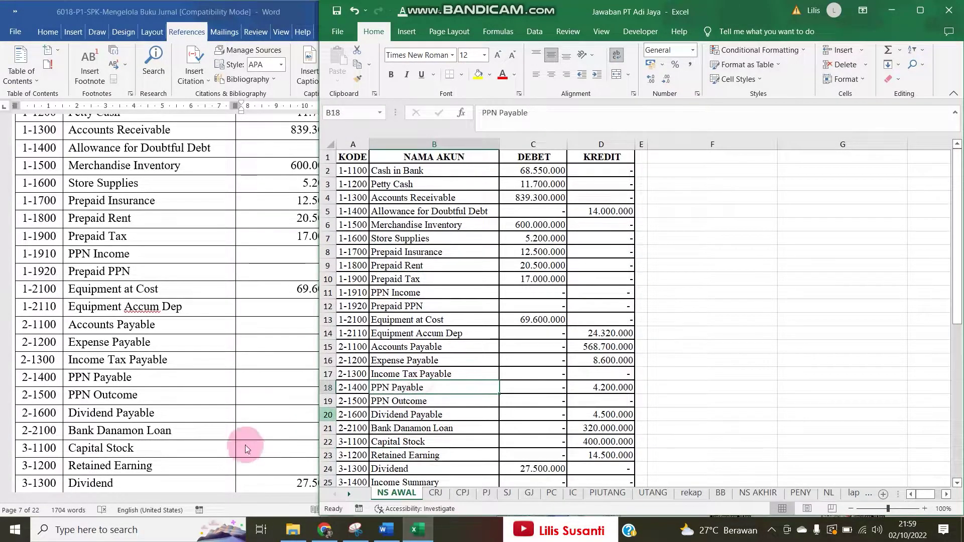
Compare the customer and supplier lists in the Word document with the PIUTANG and UTANG ledger sheets, and find the 30 November receivable balances
{"action": "left_click", "coordinate": [245, 445]}
{"action": "scroll", "coordinate": [148, 436], "scroll_direction": "down", "scroll_amount": 3}
{"action": "scroll", "coordinate": [151, 435], "scroll_direction": "down", "scroll_amount": 10}
{"action": "scroll", "coordinate": [147, 369], "scroll_direction": "down", "scroll_amount": 9}
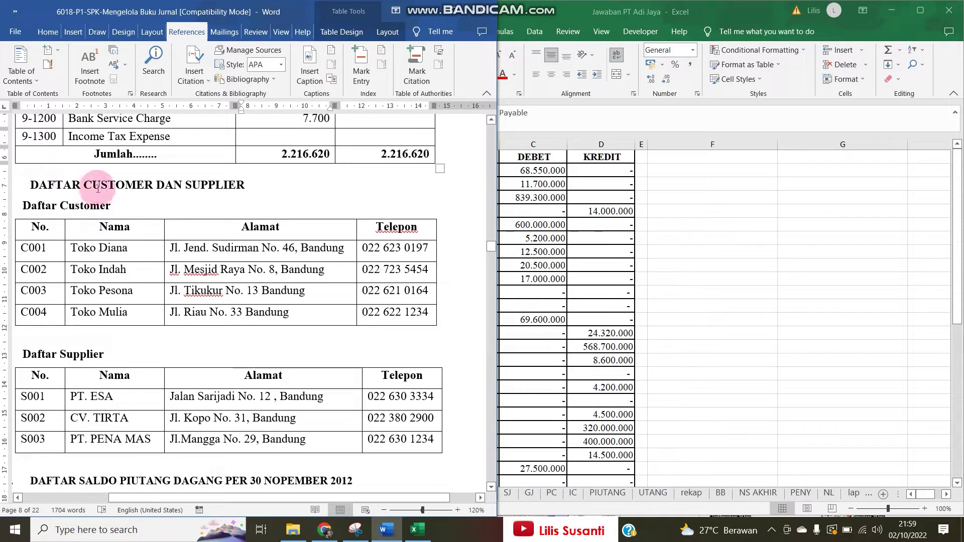
{"action": "left_click", "coordinate": [687, 296]}
{"action": "left_click", "coordinate": [595, 493]}
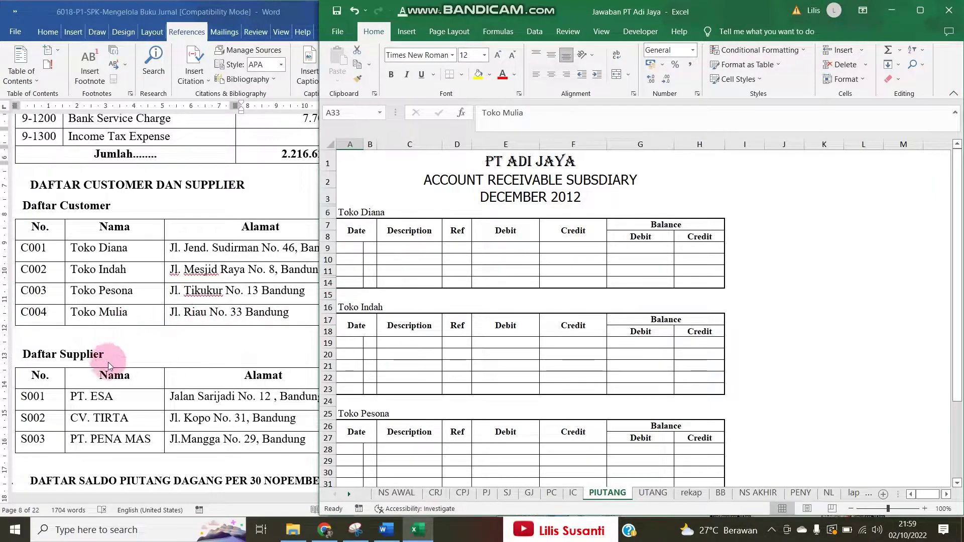
{"action": "scroll", "coordinate": [108, 364], "scroll_direction": "down", "scroll_amount": 1}
{"action": "left_click", "coordinate": [653, 493]}
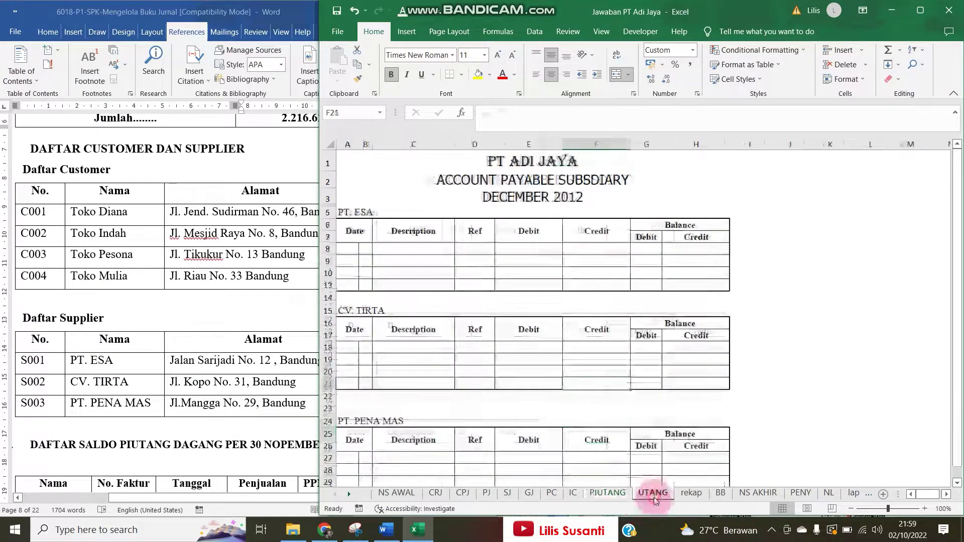
{"action": "scroll", "coordinate": [467, 318], "scroll_direction": "down", "scroll_amount": 3}
{"action": "left_click", "coordinate": [250, 341]}
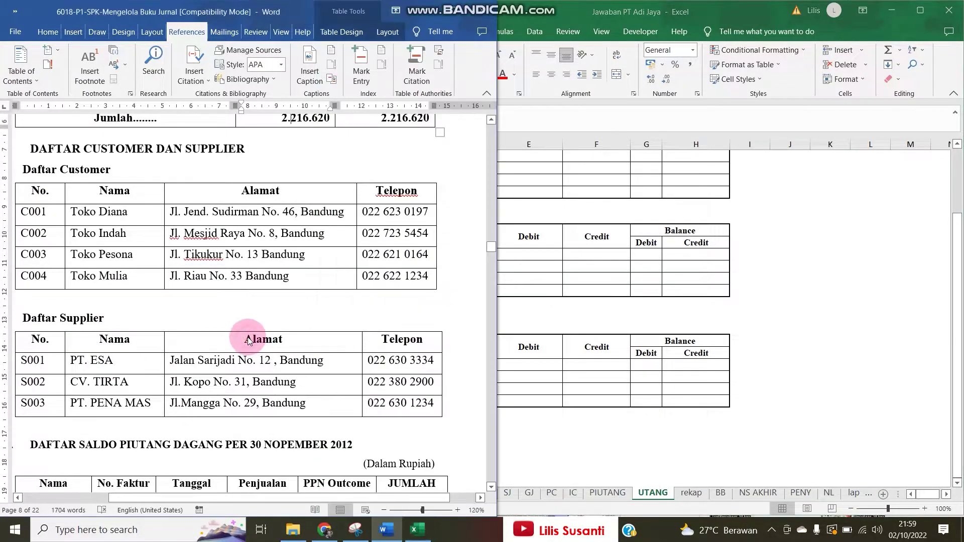
{"action": "scroll", "coordinate": [250, 341], "scroll_direction": "down", "scroll_amount": 5}
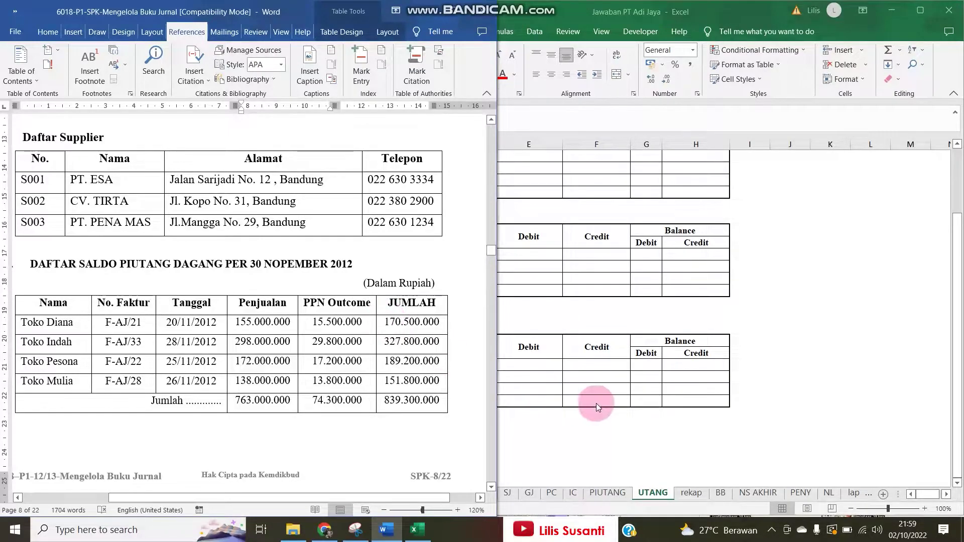
On the PIUTANG sheet, enter the year 2021 and the month DEC in the Date column of Toko Diana's ledger
{"action": "left_click", "coordinate": [580, 417]}
{"action": "left_click", "coordinate": [608, 493]}
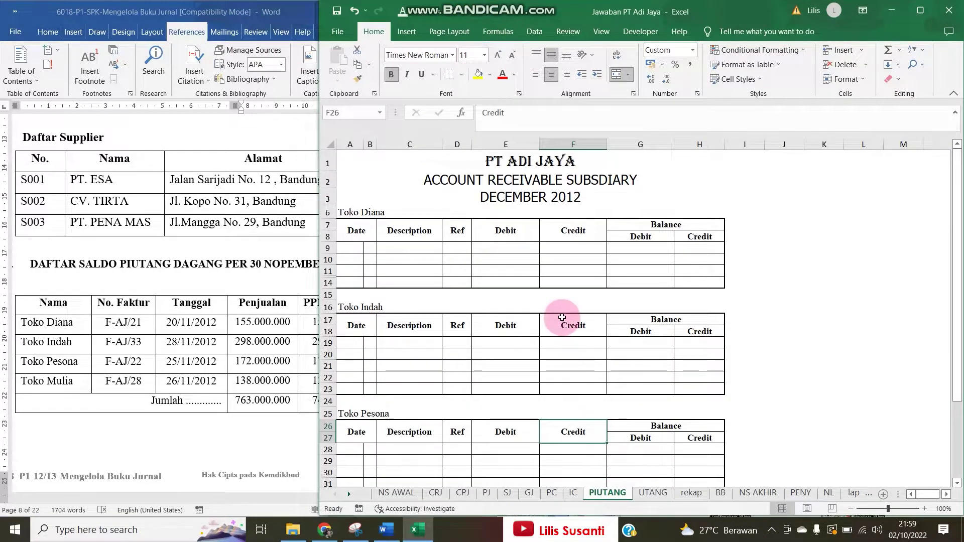
{"action": "left_click", "coordinate": [348, 248]}
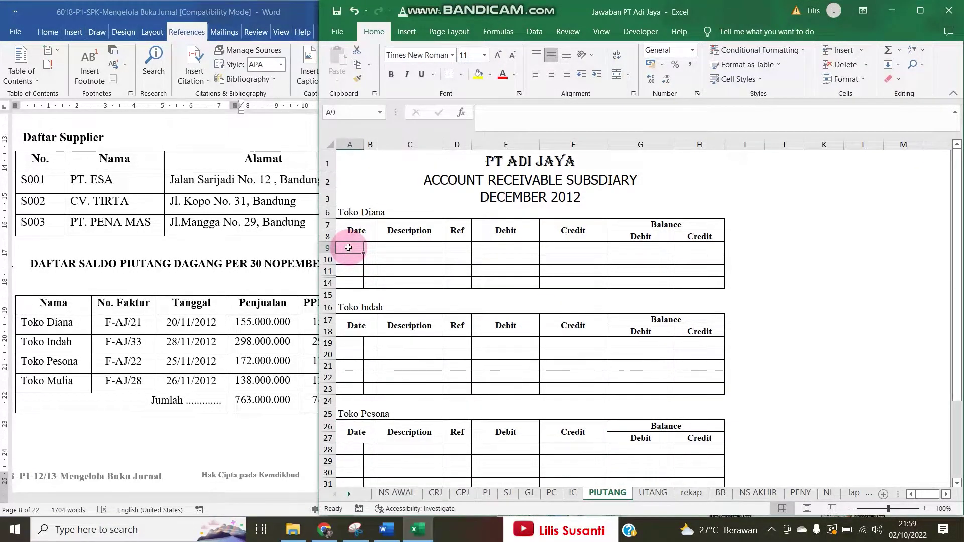
{"action": "type", "text": "21"}
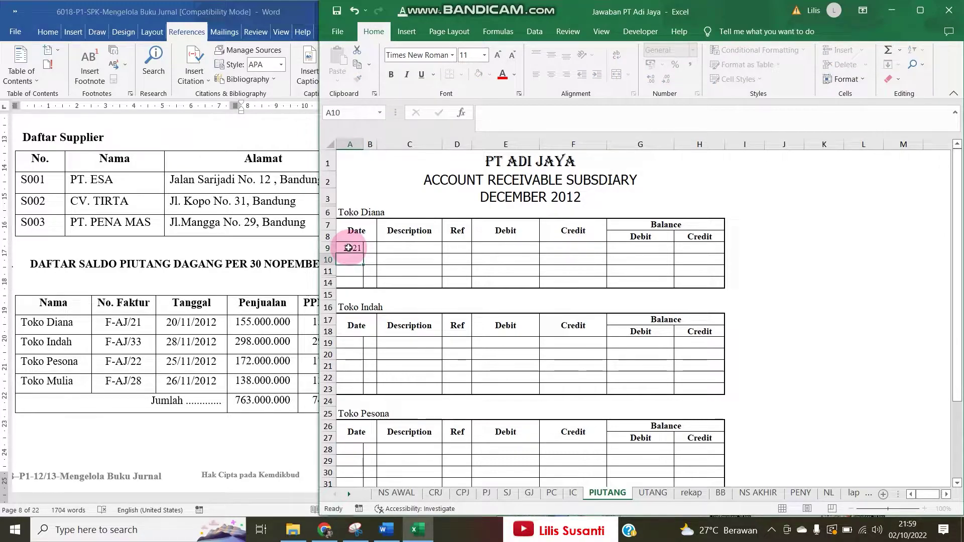
{"action": "type", "text": "de"}
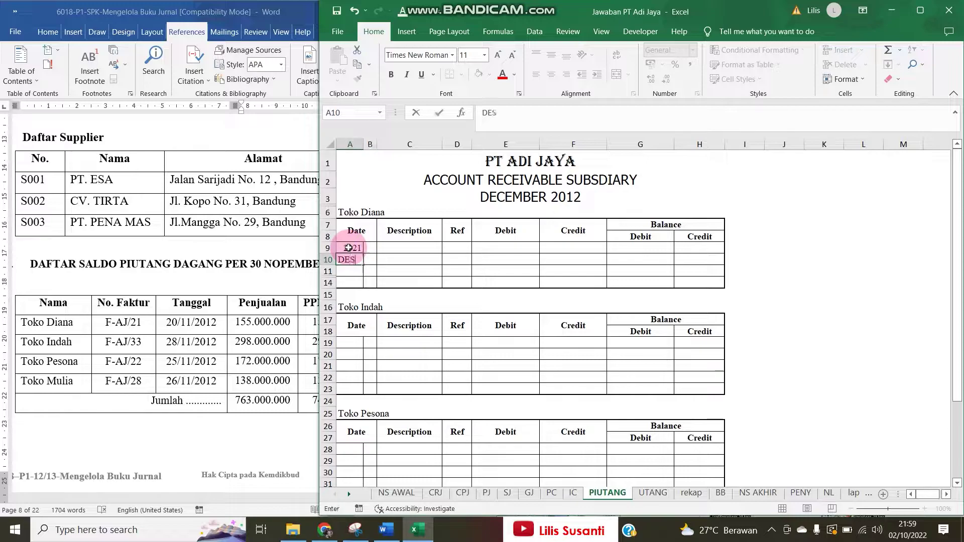
{"action": "type", "text": "S"}
{"action": "key", "text": "Tab"}
{"action": "key", "text": "Up"}
{"action": "key", "text": "Left"}
{"action": "type", "text": "DEC"}
{"action": "key", "text": "Tab"}
{"action": "key", "text": "Up"}
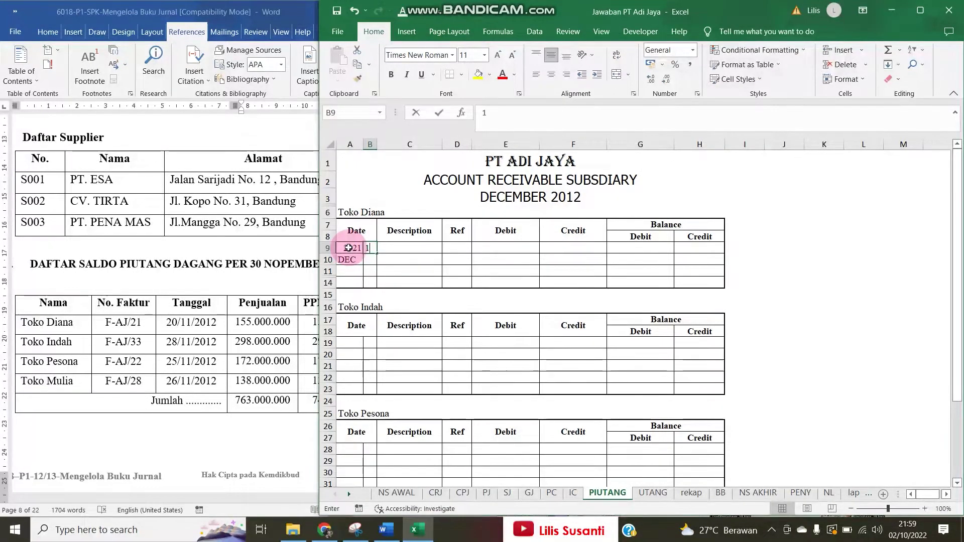
Enter day 1, the description Saldo and the reference v in the first row of Toko Diana's ledger
{"action": "type", "text": "1"}
{"action": "key", "text": "Tab"}
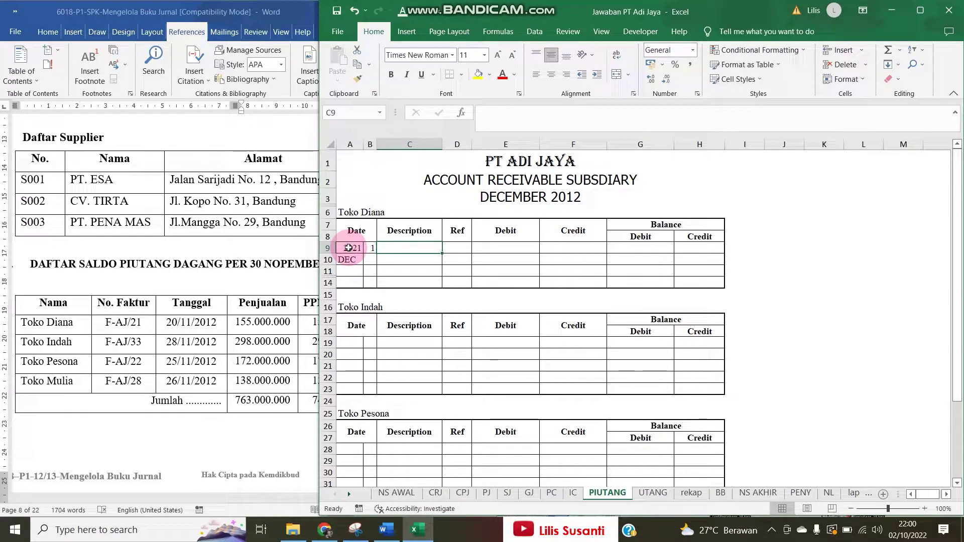
{"action": "type", "text": "Saldo"}
{"action": "key", "text": "Tab"}
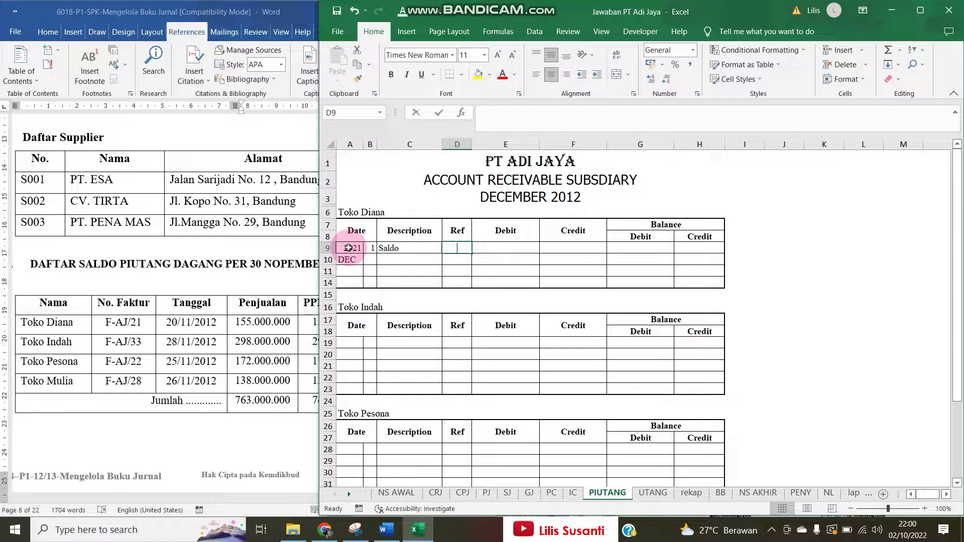
{"action": "key", "text": "Tab"}
{"action": "key", "text": "Tab"}
{"action": "key", "text": "Tab"}
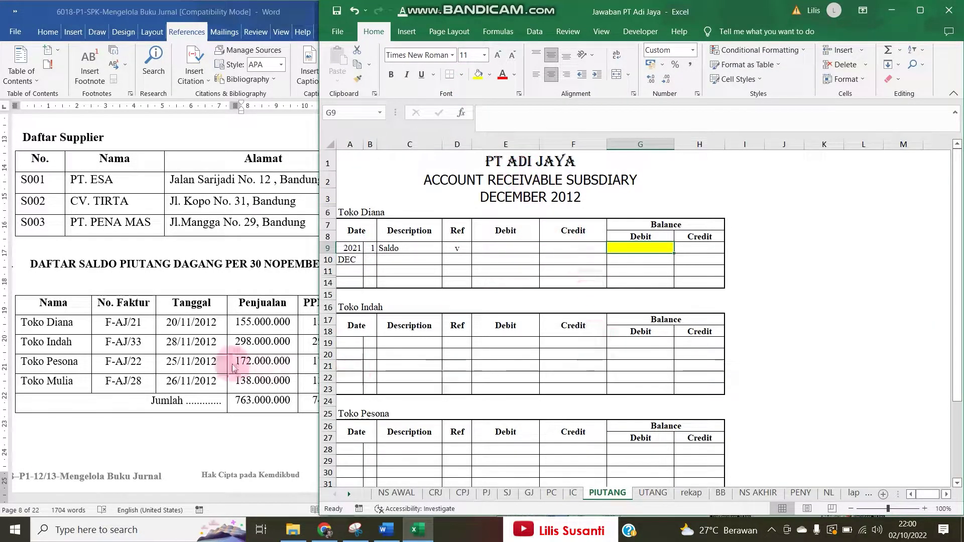
Copy Toko Diana's JUMLAH of 170.500.000 from the Word receivables list into the first debit balance of its ledger, G9
{"action": "left_click", "coordinate": [70, 324]}
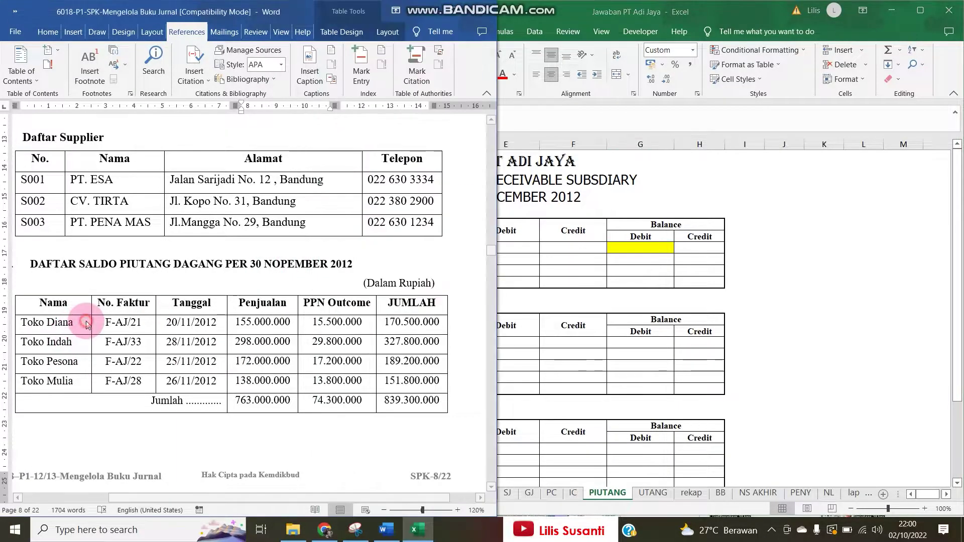
{"action": "left_click_drag", "start_coordinate": [384, 322], "coordinate": [434, 324]}
{"action": "key", "text": "ctrl+c"}
{"action": "left_click", "coordinate": [652, 247]}
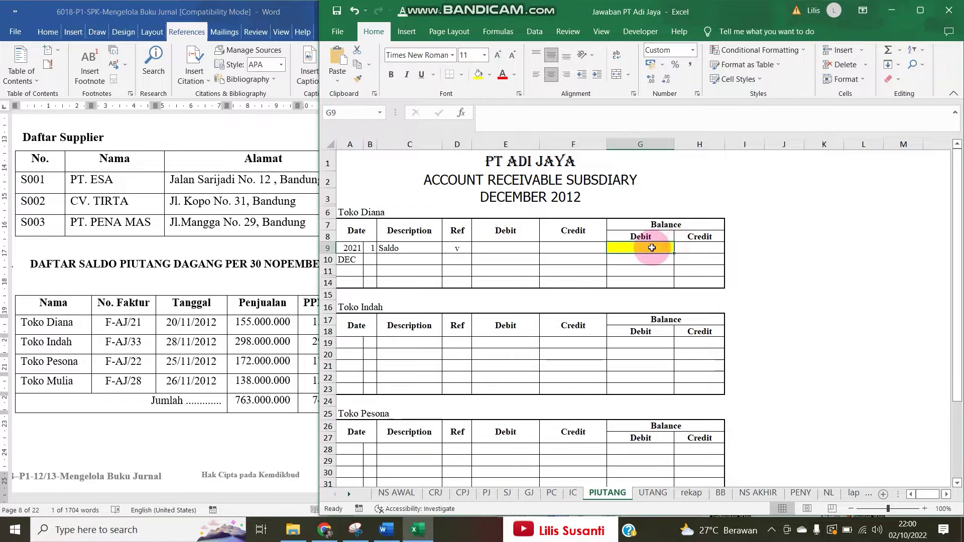
{"action": "key", "text": "ctrl+v"}
{"action": "key", "text": "Tab"}
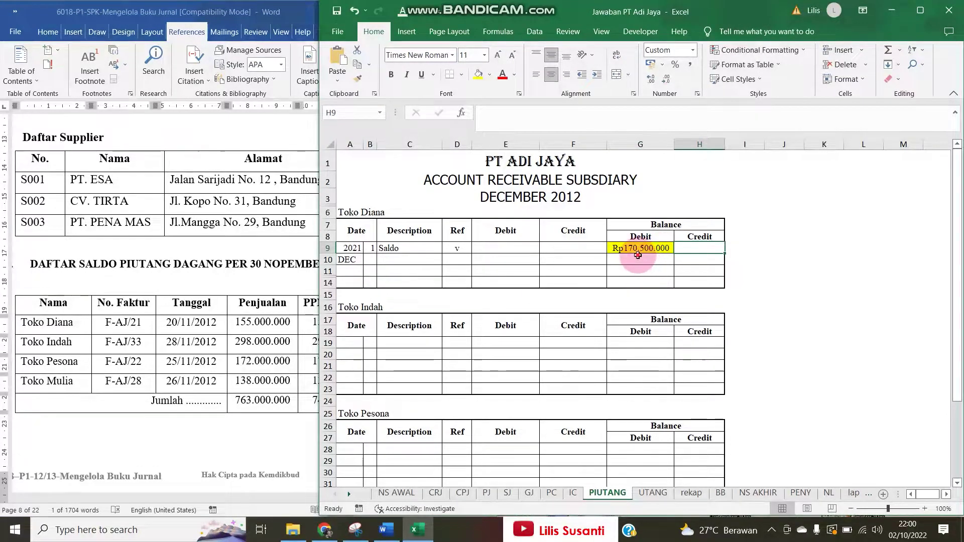
Copy Toko Diana's date, Saldo description and reference entries into the first two rows of Toko Indah's ledger
{"action": "left_click_drag", "start_coordinate": [351, 248], "coordinate": [457, 259]}
{"action": "key", "text": "ctrl+c"}
{"action": "left_click", "coordinate": [356, 342]}
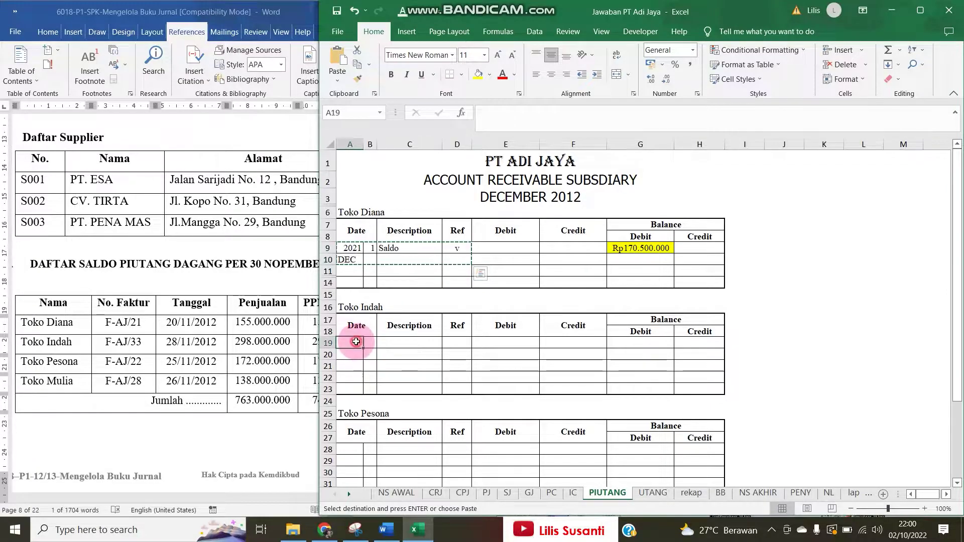
{"action": "key", "text": "Return"}
Copy Toko Indah's JUMLAH of 327.800.000 from the Word receivables list into its ledger's debit balance, G19
{"action": "key", "text": "alt+Tab"}
{"action": "left_click", "coordinate": [388, 342]}
{"action": "left_click_drag", "start_coordinate": [386, 342], "coordinate": [458, 344]}
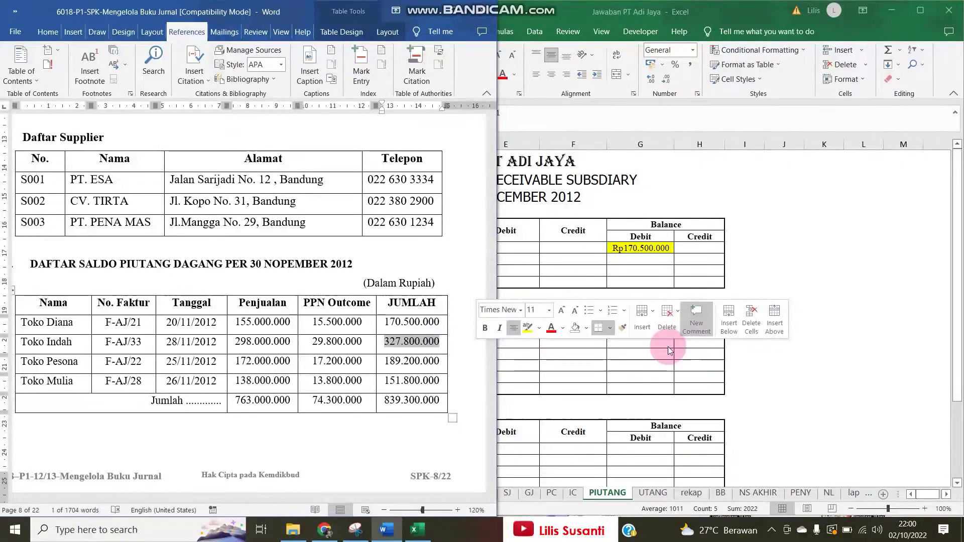
{"action": "left_click", "coordinate": [636, 340]}
{"action": "key", "text": "ctrl+v"}
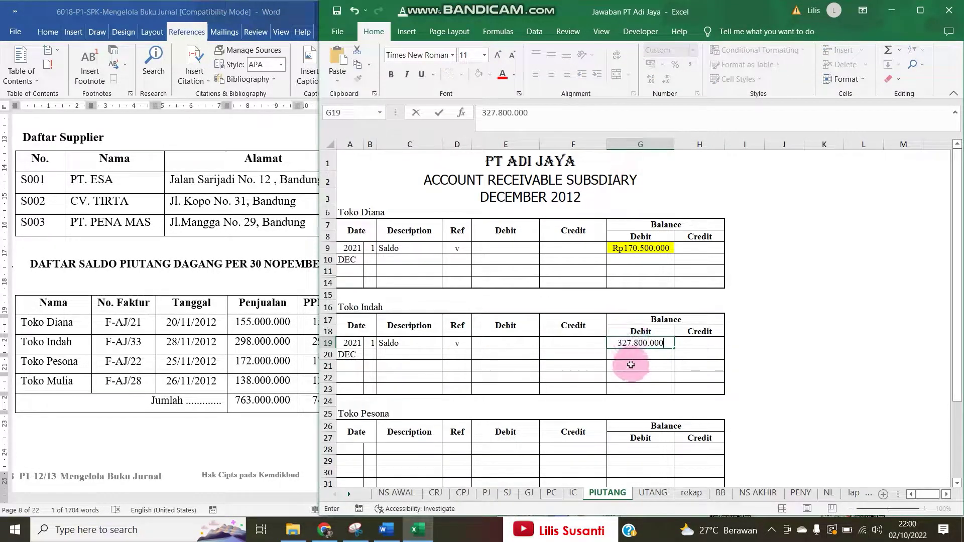
{"action": "left_click", "coordinate": [631, 365]}
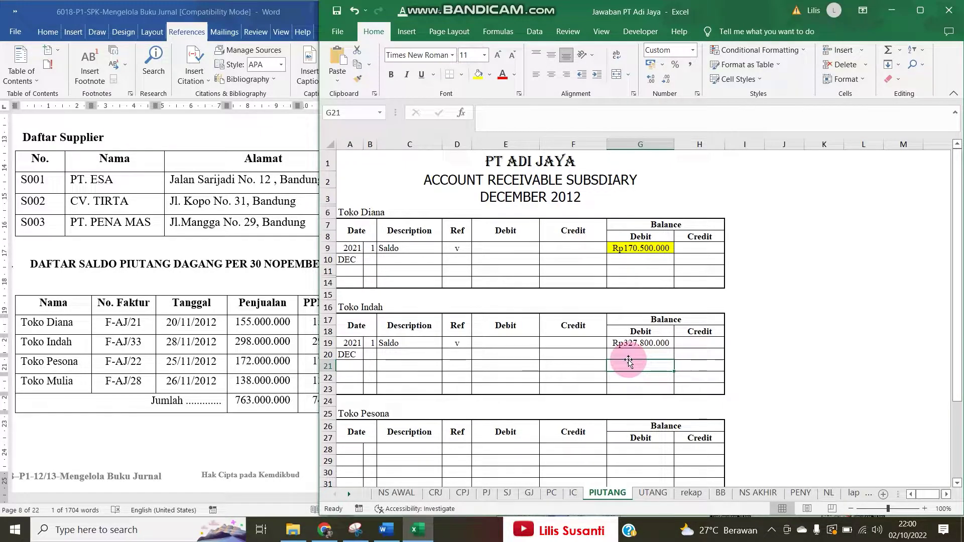
Copy Toko Pesona's JUMLAH of 189.200.000 from the Word receivables list into its ledger's debit balance, G28
{"action": "left_click", "coordinate": [316, 362]}
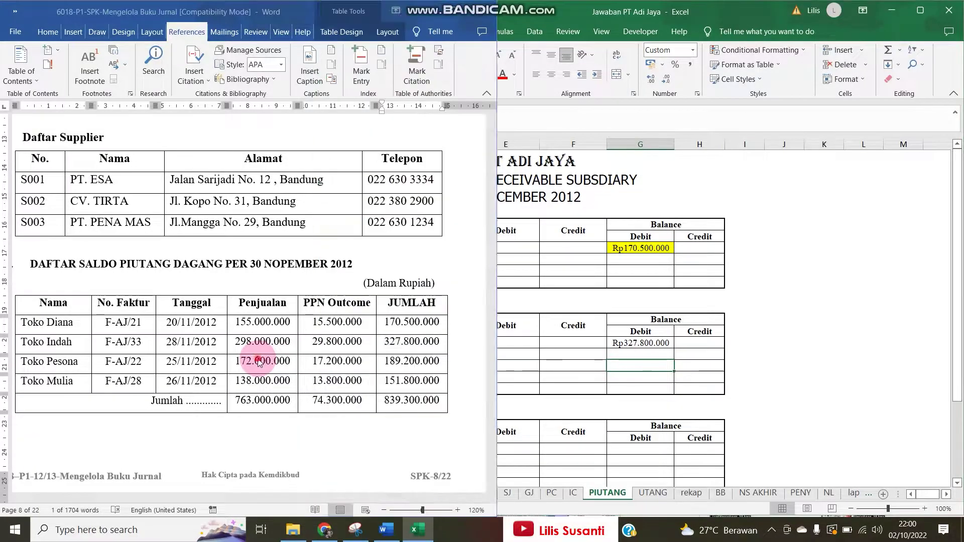
{"action": "double_click", "coordinate": [387, 363]}
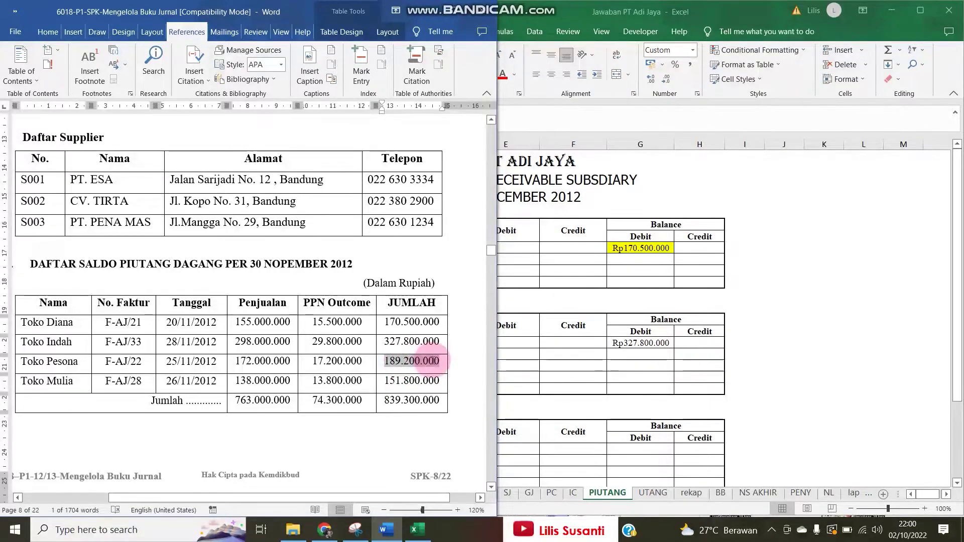
{"action": "left_click", "coordinate": [640, 366]}
{"action": "scroll", "coordinate": [608, 442], "scroll_direction": "down", "scroll_amount": 2}
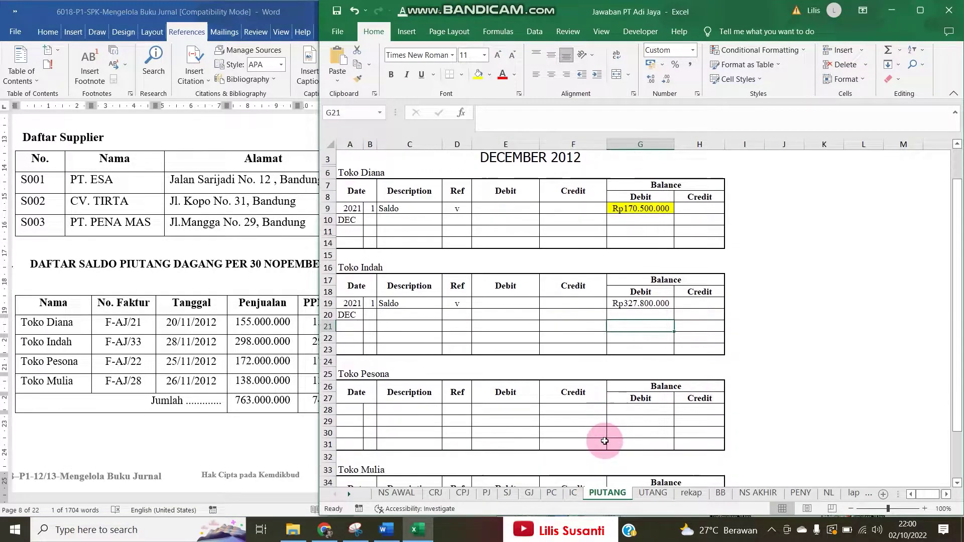
{"action": "key", "text": "ctrl+v"}
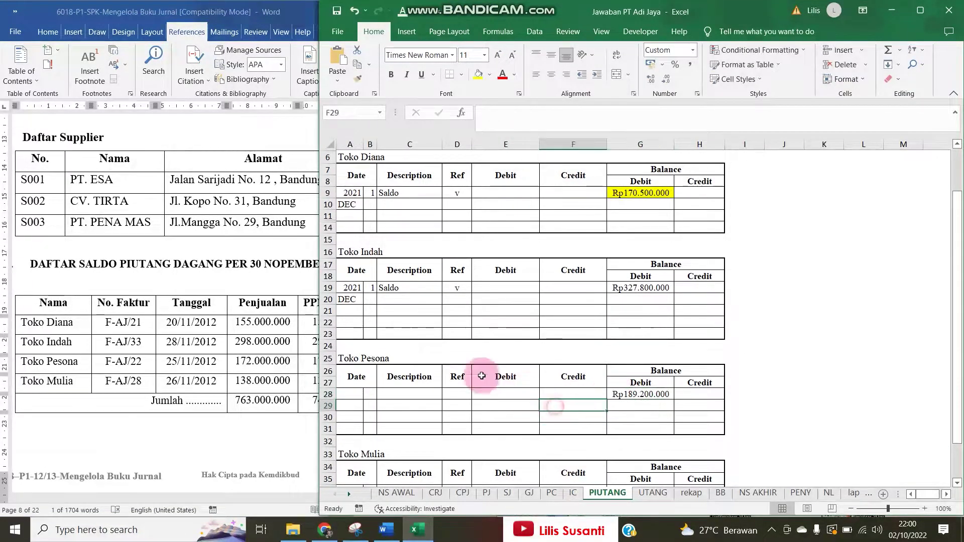
Copy Toko Indah's date, Saldo description and reference entries into the Toko Pesona and Toko Mulia ledgers, starting at A28 and A36
{"action": "left_click_drag", "start_coordinate": [346, 288], "coordinate": [459, 299]}
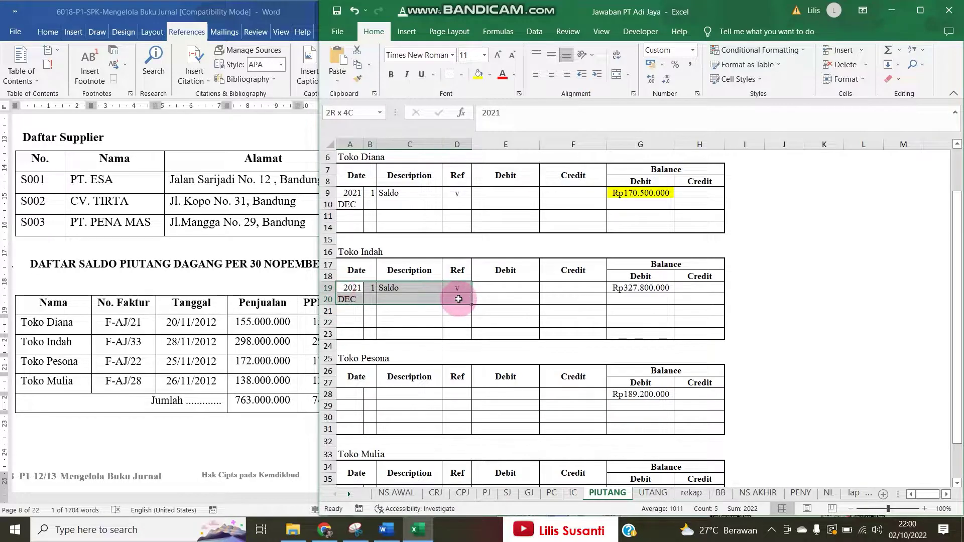
{"action": "key", "text": "ctrl+c"}
{"action": "left_click", "coordinate": [357, 394]}
{"action": "key", "text": "ctrl+v"}
{"action": "scroll", "coordinate": [375, 407], "scroll_direction": "down", "scroll_amount": 2}
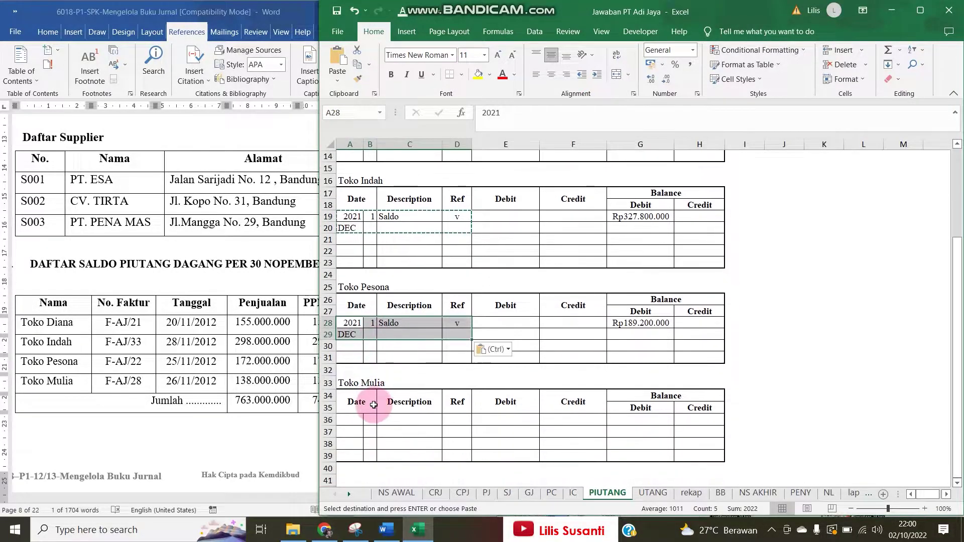
{"action": "left_click", "coordinate": [351, 420]}
{"action": "key", "text": "ctrl+v"}
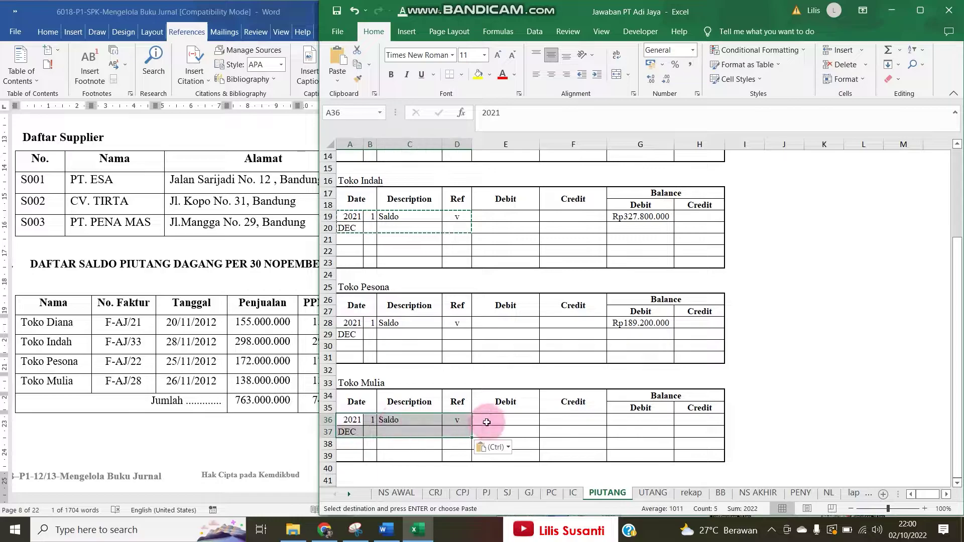
Copy Toko Mulia's JUMLAH of 151.800.000 from the Word receivables list into its ledger's debit balance, G36
{"action": "left_click", "coordinate": [233, 349]}
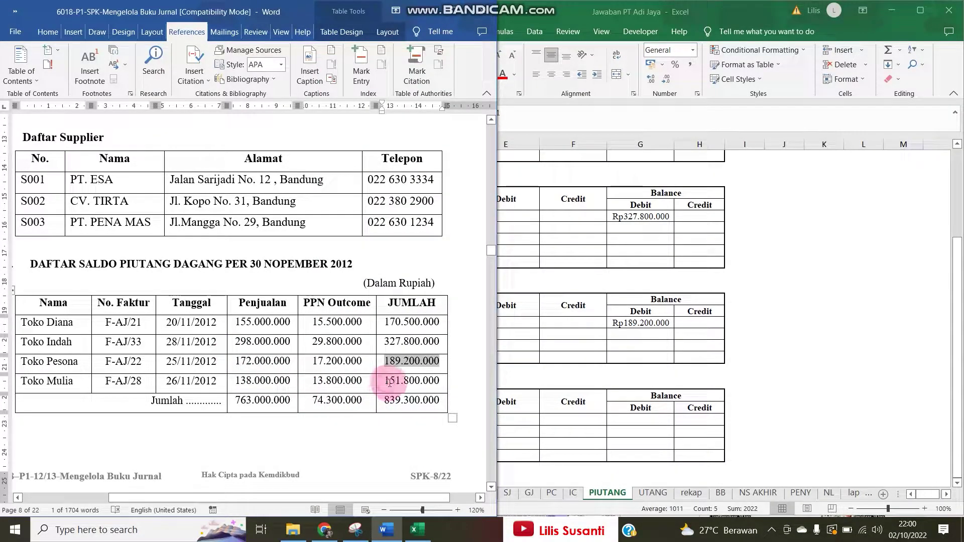
{"action": "left_click_drag", "start_coordinate": [386, 383], "coordinate": [431, 383]}
{"action": "left_click", "coordinate": [706, 444]}
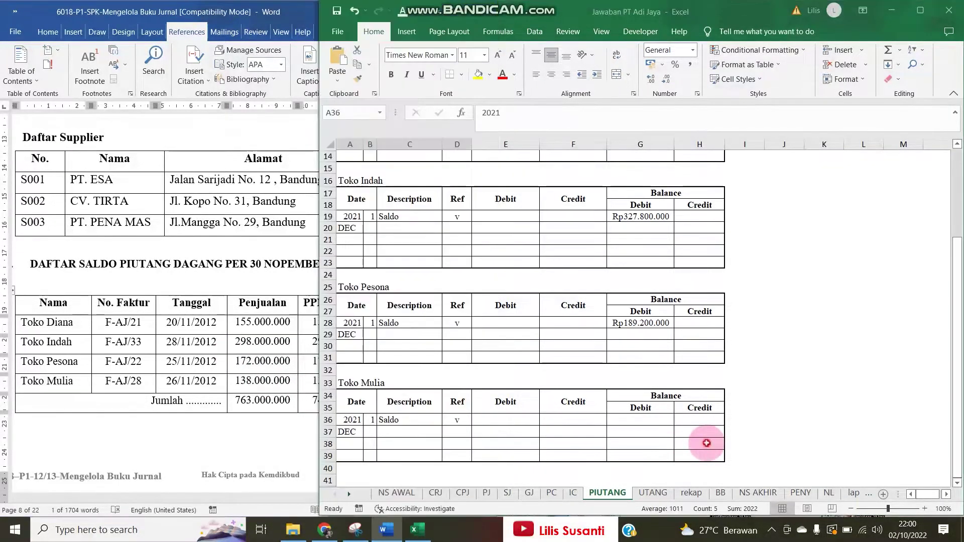
{"action": "double_click", "coordinate": [639, 421]}
{"action": "key", "text": "ctrl+v"}
{"action": "left_click", "coordinate": [566, 435]}
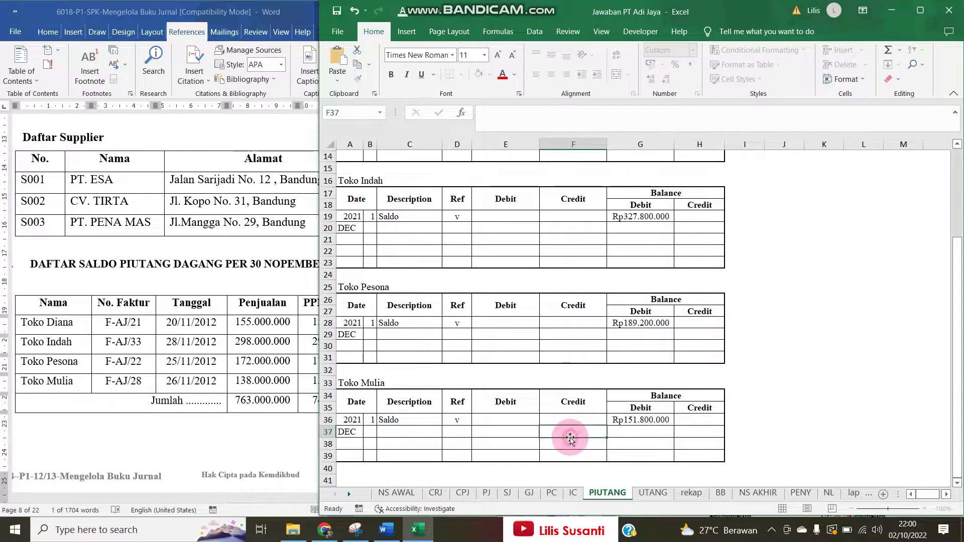
Highlight the Accounts Receivable row on the NS AWAL sheet in yellow
{"action": "left_click", "coordinate": [300, 417]}
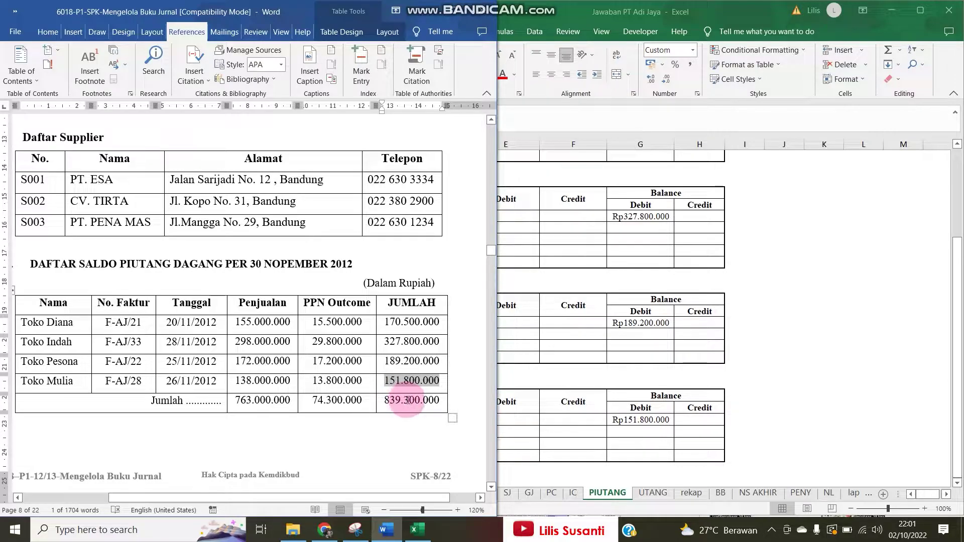
{"action": "left_click", "coordinate": [566, 405]}
{"action": "left_click", "coordinate": [389, 482]}
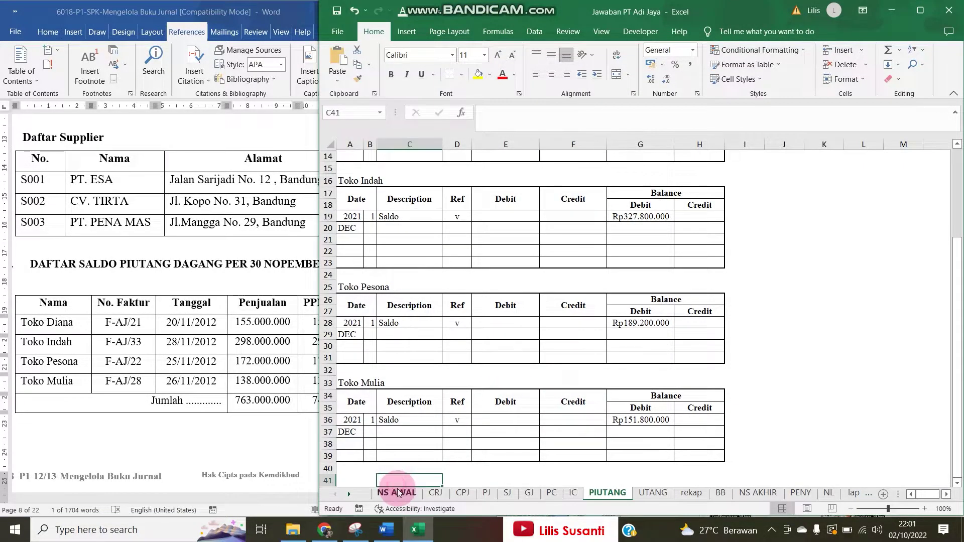
{"action": "left_click", "coordinate": [398, 493]}
{"action": "left_click", "coordinate": [426, 383]}
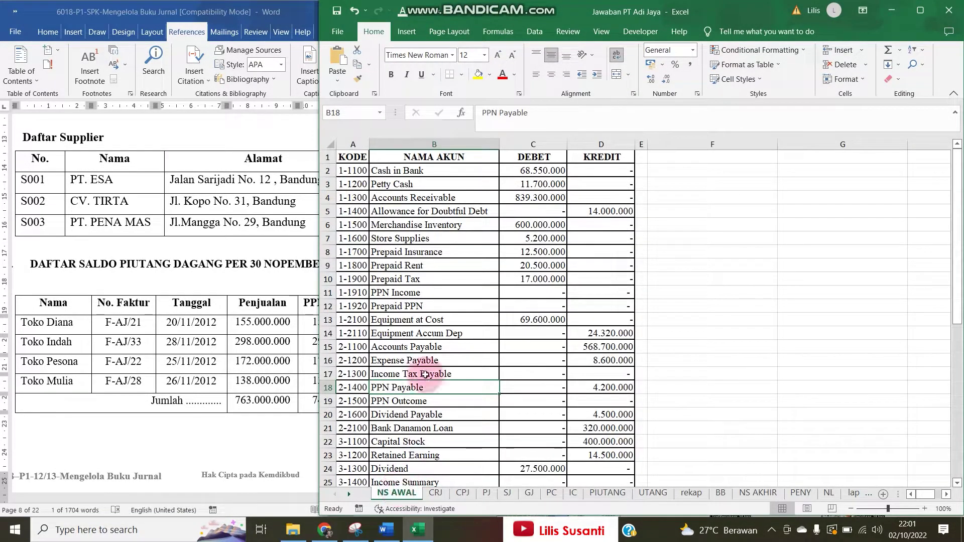
{"action": "left_click", "coordinate": [330, 198]}
{"action": "left_click", "coordinate": [479, 75]}
Compare the receivable and payable list totals in the Word document with Accounts Receivable and Accounts Payable on the NS AWAL sheet
{"action": "left_click", "coordinate": [173, 365]}
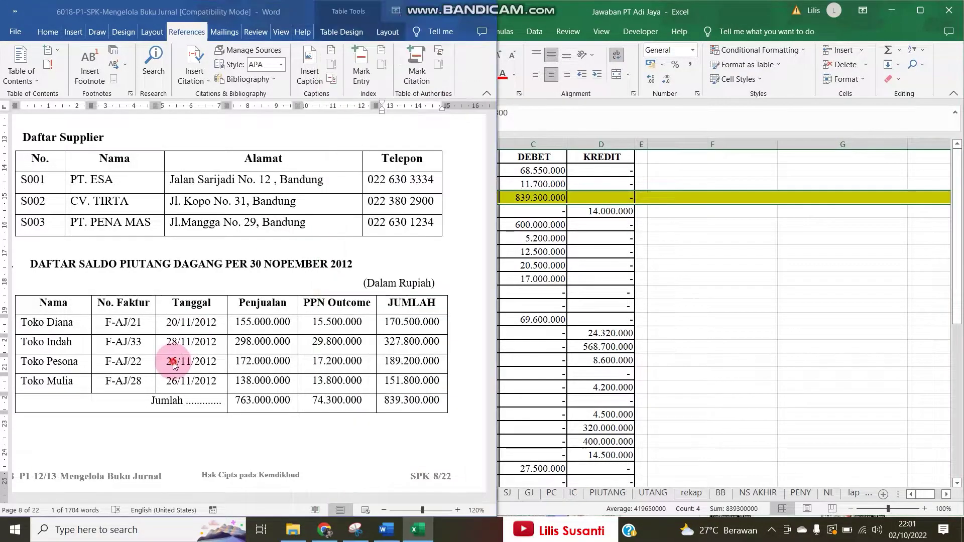
{"action": "left_click", "coordinate": [534, 195]}
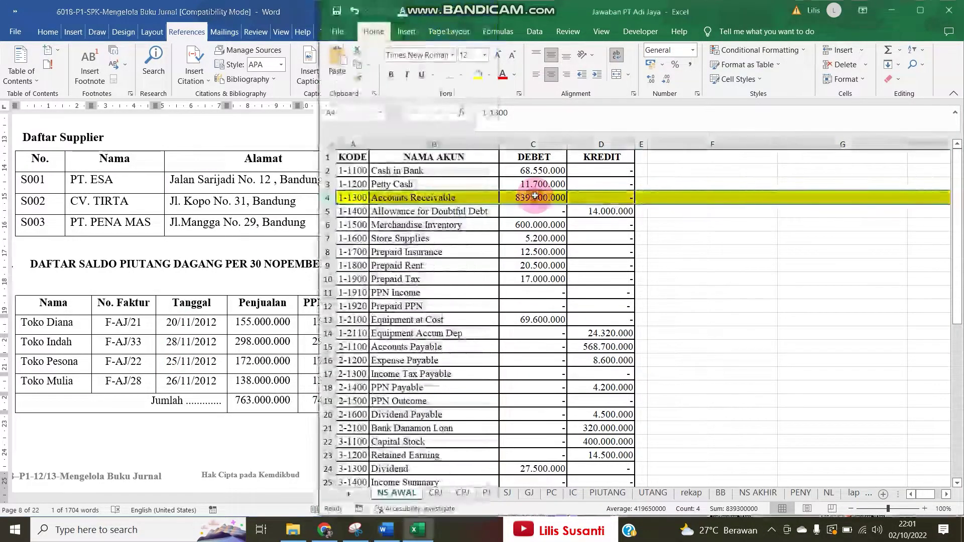
{"action": "left_click", "coordinate": [170, 457]}
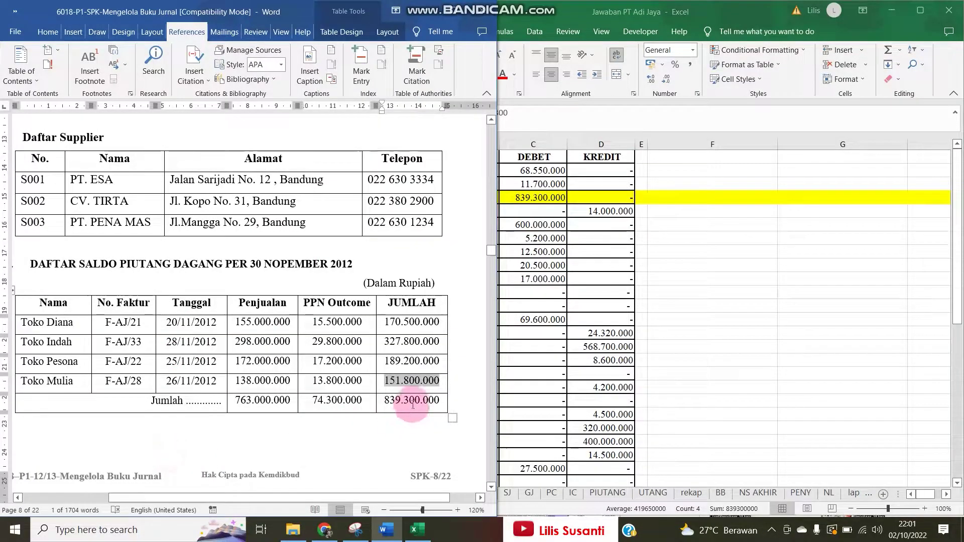
{"action": "left_click", "coordinate": [926, 509]}
{"action": "left_click", "coordinate": [926, 508]}
{"action": "left_click", "coordinate": [926, 509]}
{"action": "left_click", "coordinate": [926, 509]}
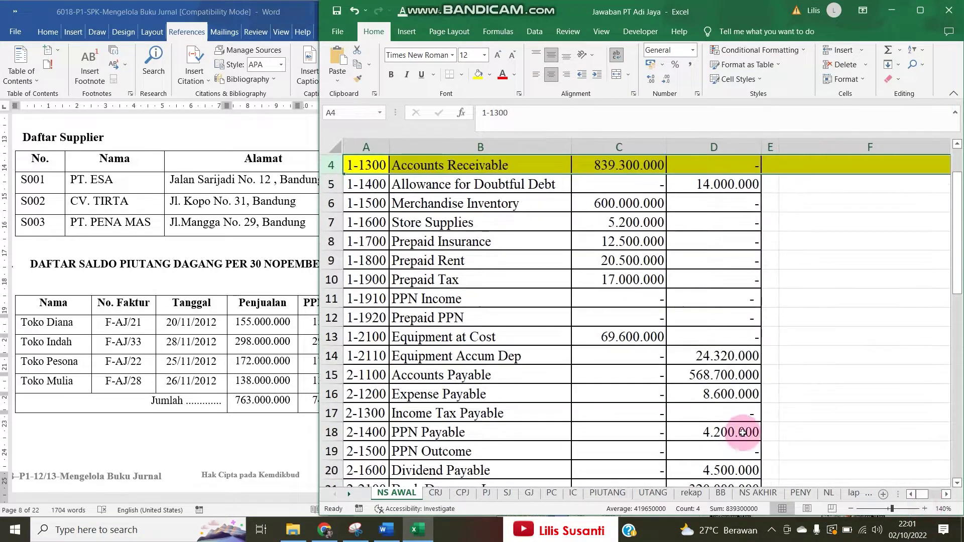
{"action": "left_click", "coordinate": [926, 508]}
{"action": "left_click", "coordinate": [147, 416]}
{"action": "scroll", "coordinate": [103, 415], "scroll_direction": "down", "scroll_amount": 10}
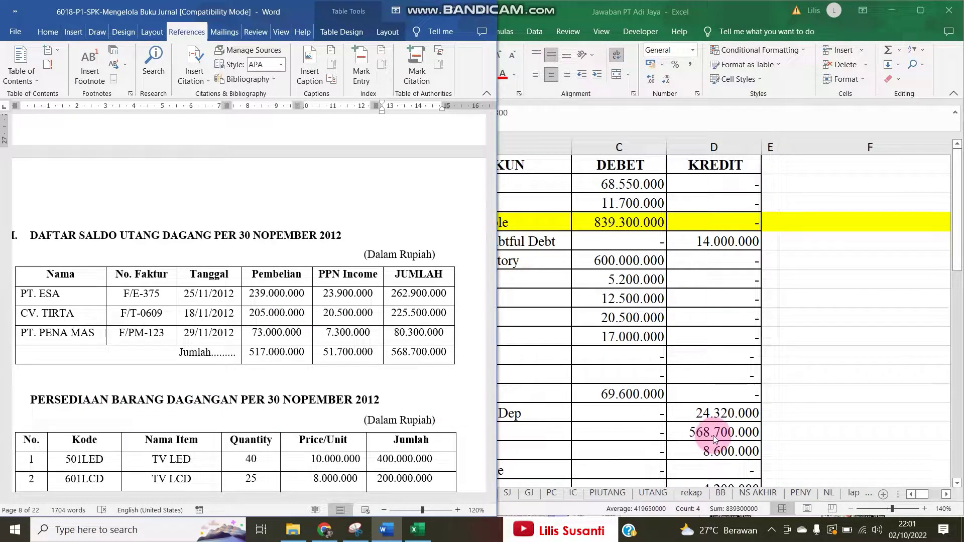
{"action": "left_click", "coordinate": [693, 396]}
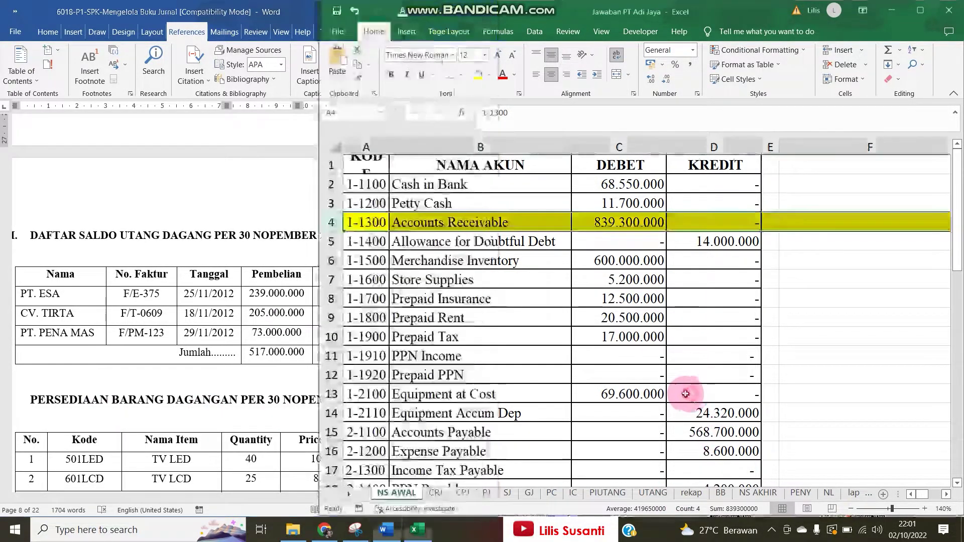
On the UTANG sheet, enter PT. ESA's JUMLAH of 262.900.000 from the Word payables list as its credit balance in H8
{"action": "left_click", "coordinate": [668, 496]}
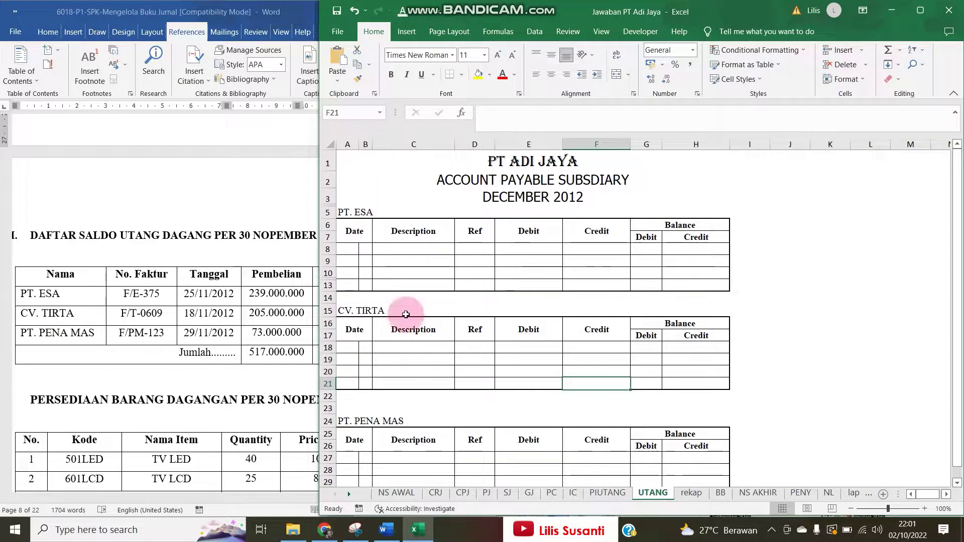
{"action": "left_click", "coordinate": [184, 330]}
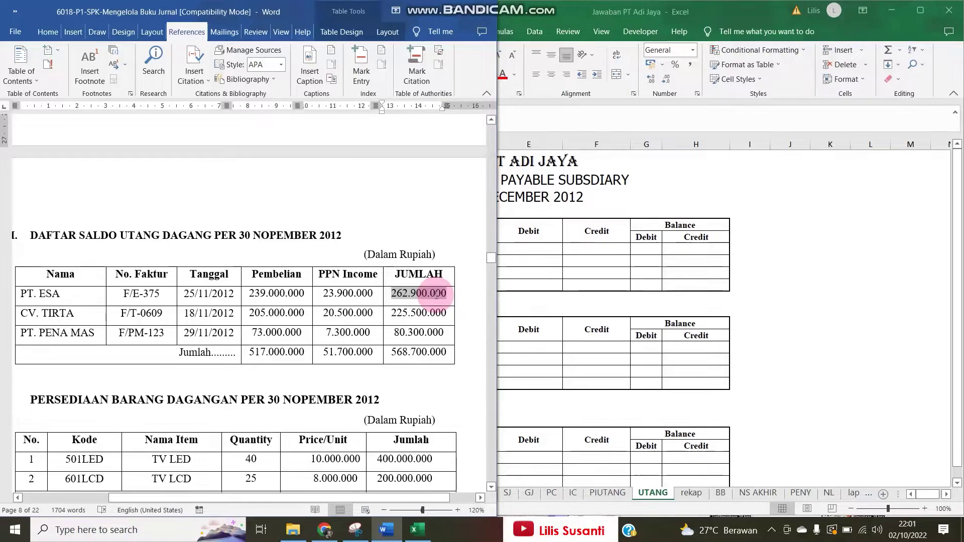
{"action": "left_click", "coordinate": [679, 250]}
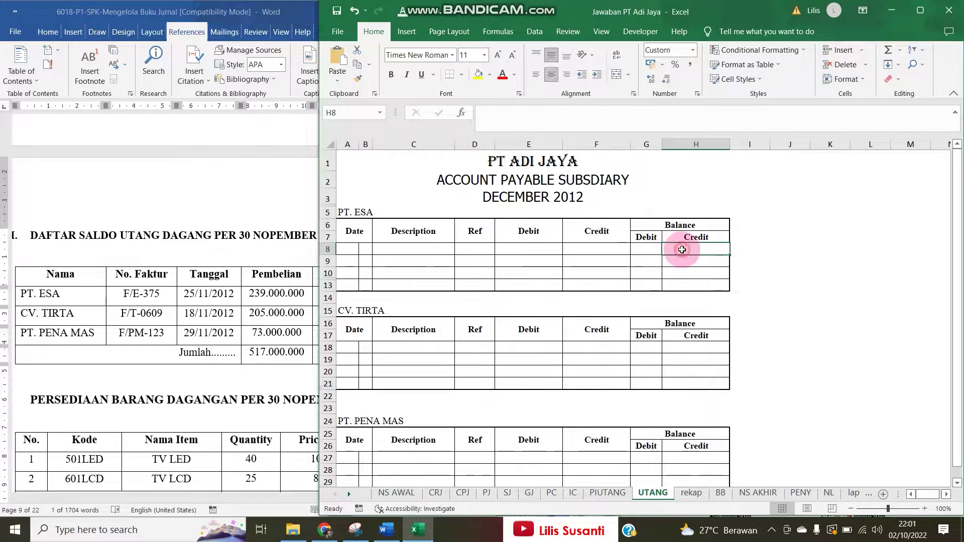
{"action": "type", "text": "262900000"}
{"action": "left_click", "coordinate": [646, 285]}
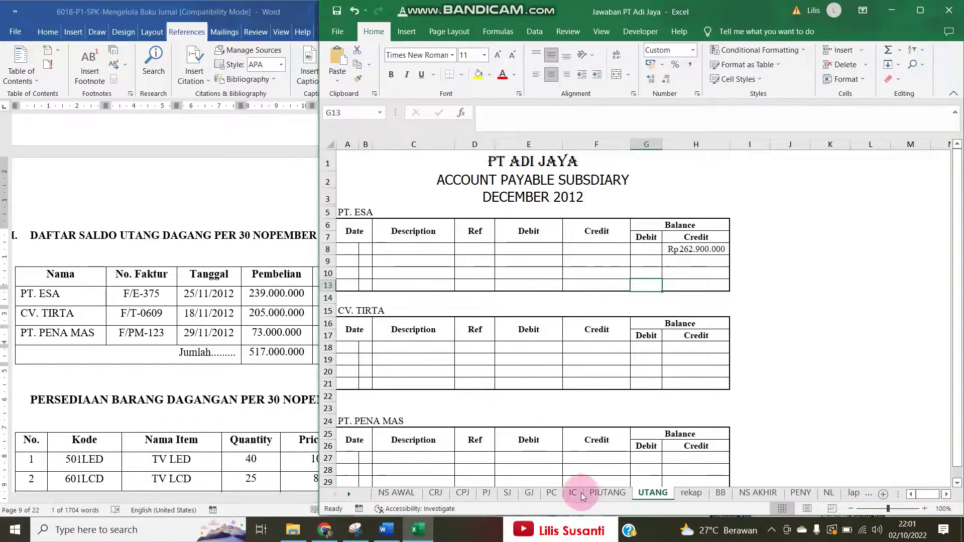
Copy Toko Indah's date, Saldo description and reference entries from PIUTANG into the PT. ESA, CV. TIRTA and PT. PENA MAS ledgers on UTANG
{"action": "left_click", "coordinate": [607, 493]}
{"action": "scroll", "coordinate": [351, 222], "scroll_direction": "down", "scroll_amount": 4}
{"action": "left_click_drag", "start_coordinate": [351, 216], "coordinate": [457, 227]}
{"action": "key", "text": "ctrl+c"}
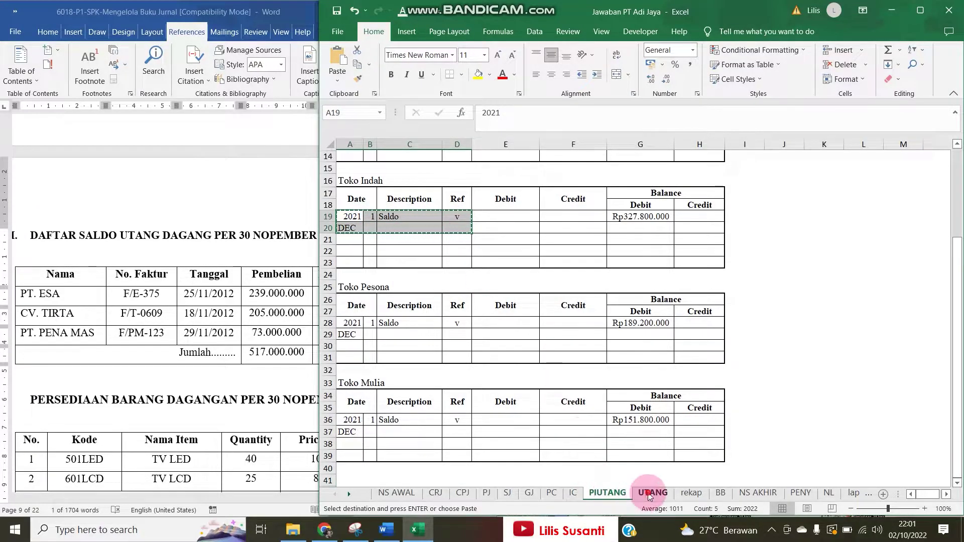
{"action": "left_click", "coordinate": [652, 494]}
{"action": "left_click", "coordinate": [342, 249]}
{"action": "key", "text": "ctrl+v"}
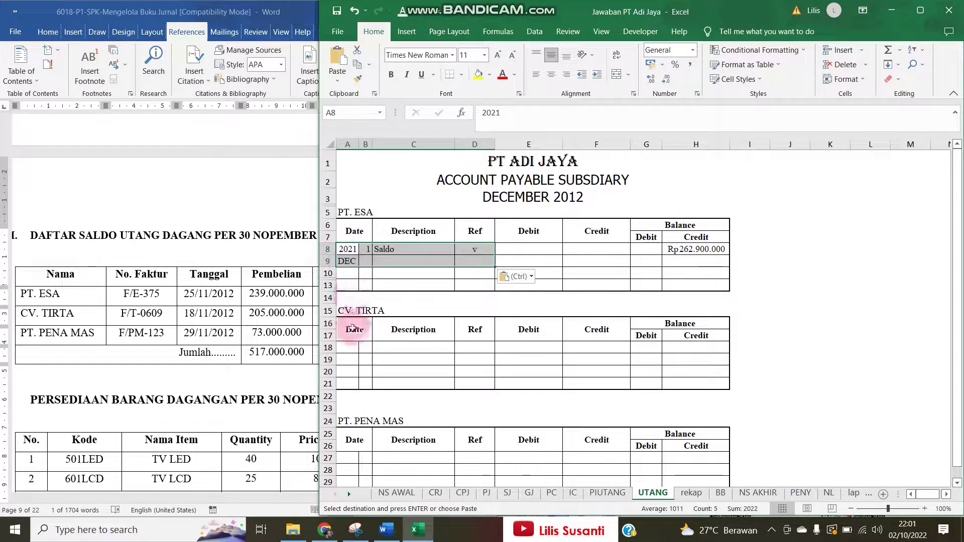
{"action": "left_click", "coordinate": [347, 347]}
{"action": "key", "text": "ctrl+v"}
{"action": "left_click", "coordinate": [347, 458]}
{"action": "key", "text": "ctrl+v"}
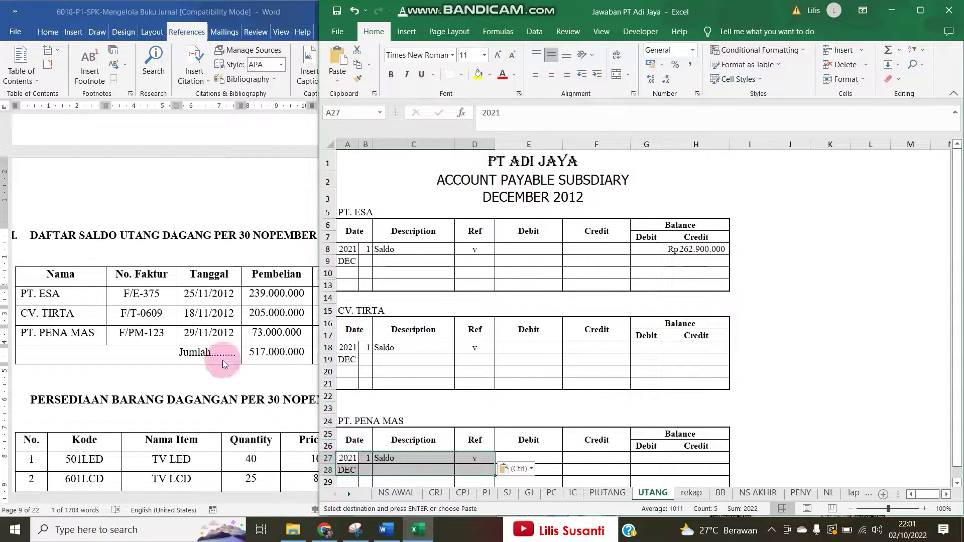
On the UTANG sheet, enter CV. TIRTA's JUMLAH of 225.500.000 from the Word payables list as its credit balance in H18
{"action": "left_click", "coordinate": [120, 316]}
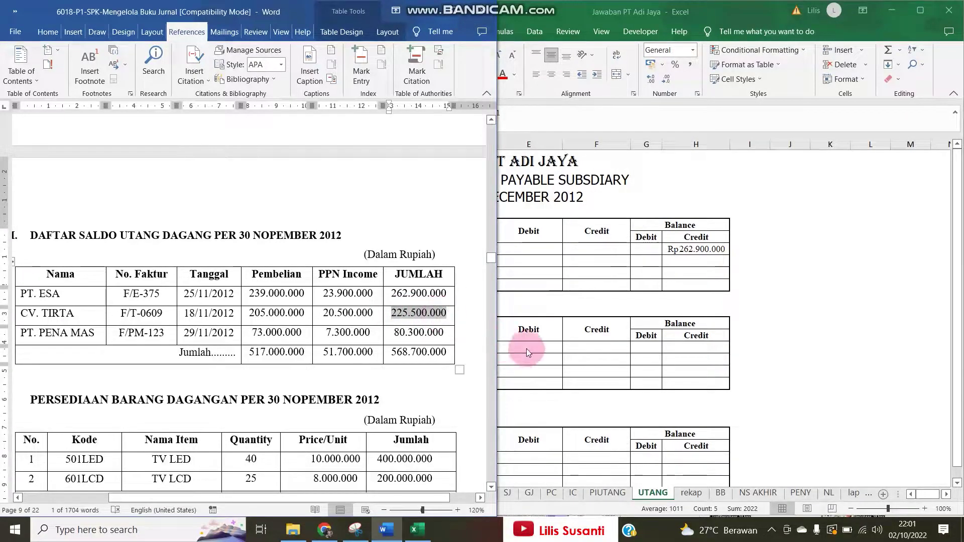
{"action": "left_click", "coordinate": [683, 347]}
{"action": "double_click", "coordinate": [683, 348]}
{"action": "key", "text": "ctrl+v"}
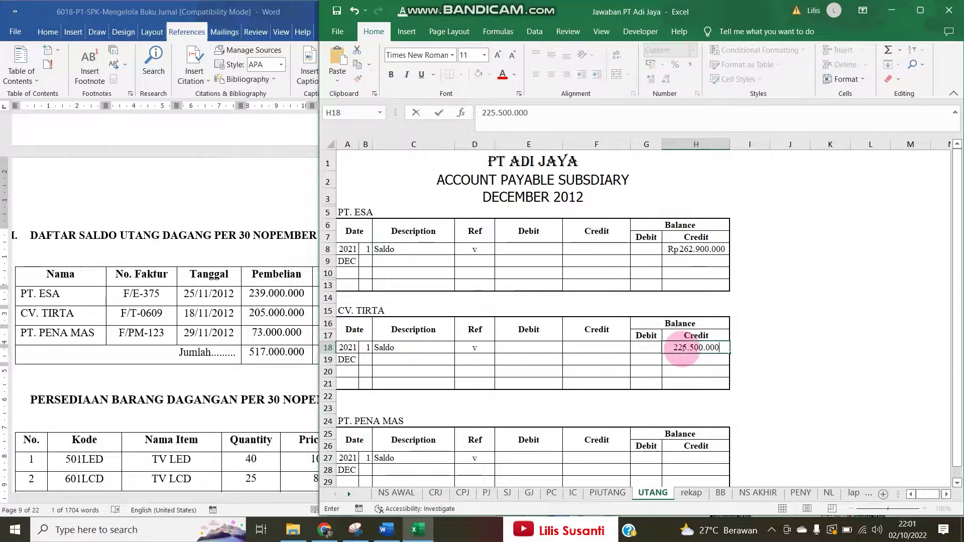
{"action": "left_click", "coordinate": [674, 385]}
Enter PT. PENA MAS's JUMLAH of 80.300.000 from the Word payables list as its credit balance in H27
{"action": "left_click", "coordinate": [924, 508]}
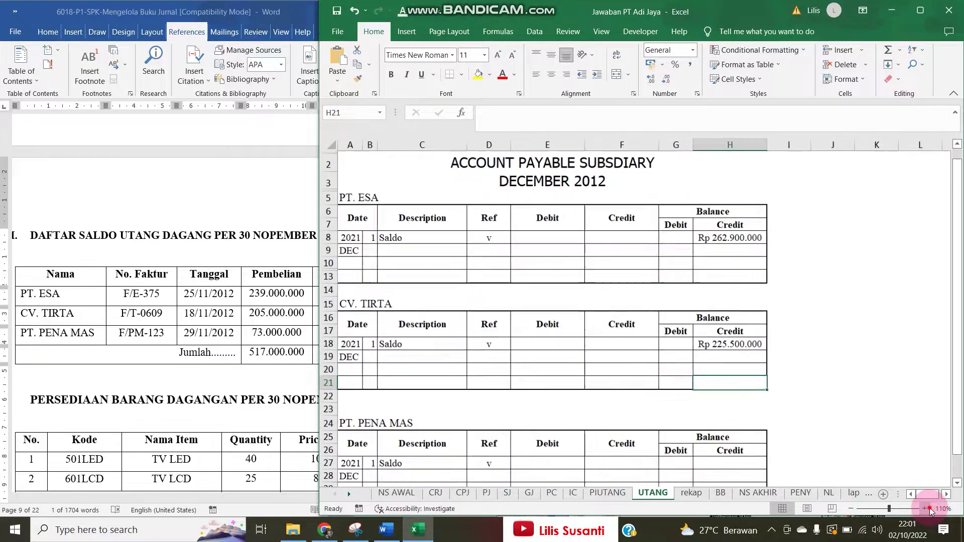
{"action": "left_click", "coordinate": [925, 509]}
{"action": "left_click", "coordinate": [925, 508]}
{"action": "left_click", "coordinate": [924, 509]}
{"action": "scroll", "coordinate": [695, 359], "scroll_direction": "up", "scroll_amount": 2}
{"action": "scroll", "coordinate": [694, 358], "scroll_direction": "down", "scroll_amount": 6}
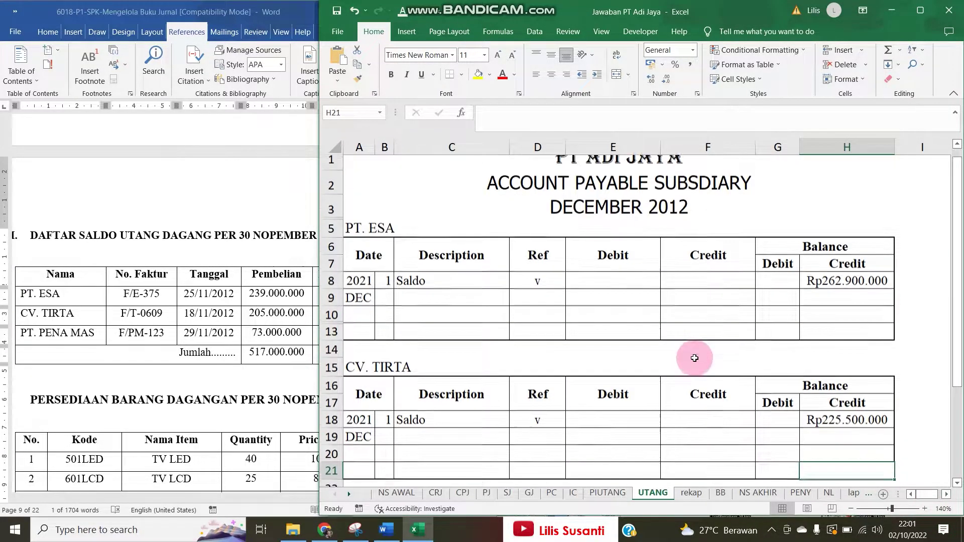
{"action": "left_click", "coordinate": [132, 302]}
{"action": "left_click_drag", "start_coordinate": [392, 332], "coordinate": [446, 333]}
{"action": "left_click", "coordinate": [780, 429]}
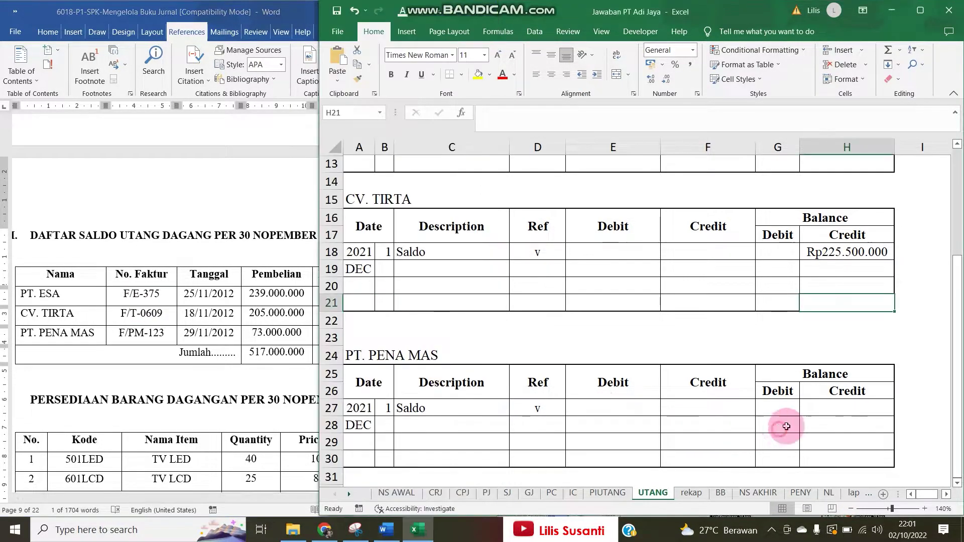
{"action": "left_click", "coordinate": [834, 409]}
{"action": "type", "text": "80.300.000"}
{"action": "left_click", "coordinate": [780, 425]}
{"action": "left_click", "coordinate": [601, 409]}
{"action": "left_click", "coordinate": [697, 407]}
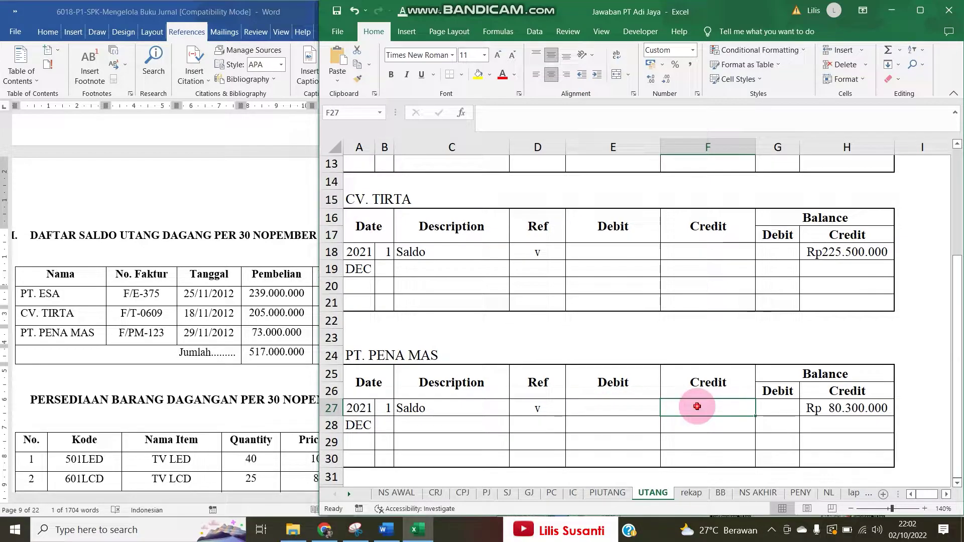
{"action": "left_click", "coordinate": [853, 404]}
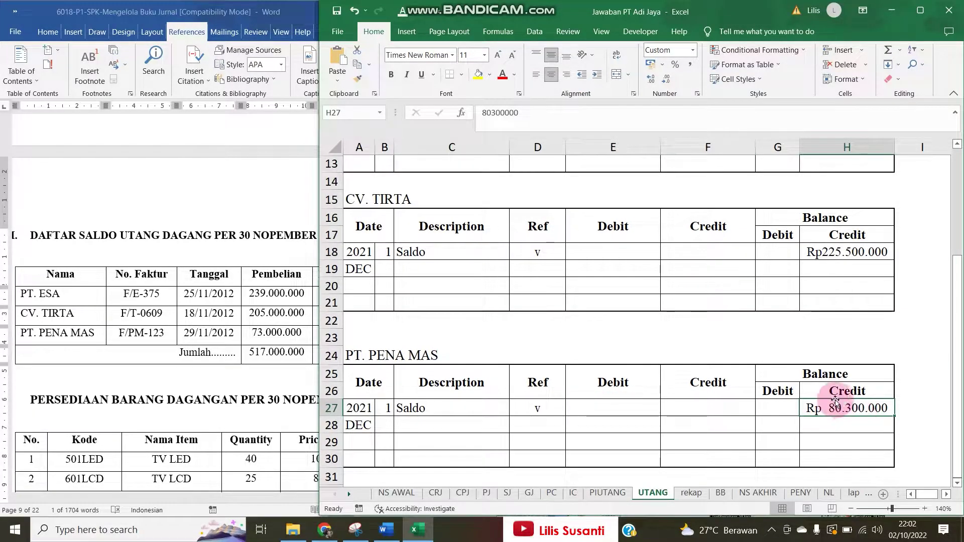
Review the merchandise inventory list below the payables in the Word document and open the IC sheet with the FIFO inventory cards
{"action": "left_click", "coordinate": [271, 353]}
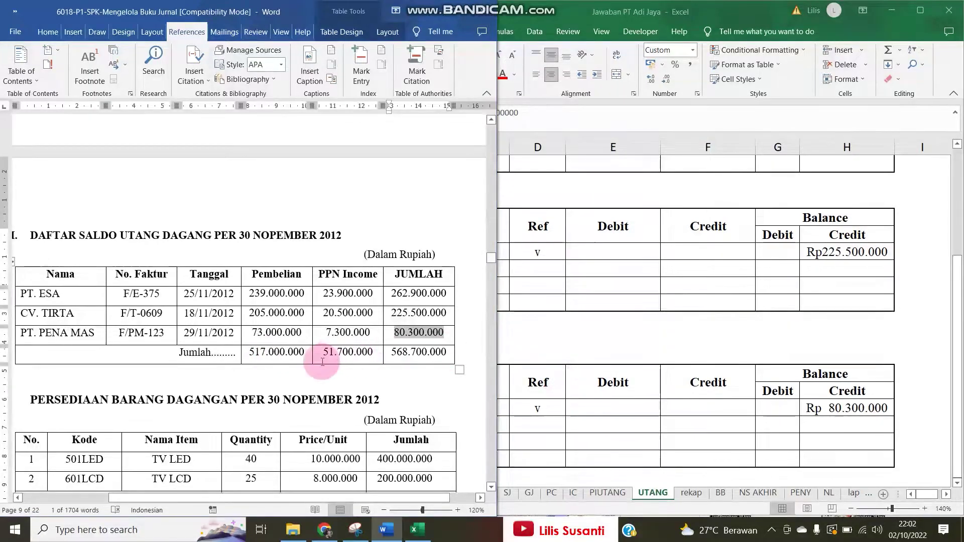
{"action": "scroll", "coordinate": [322, 362], "scroll_direction": "down", "scroll_amount": 1}
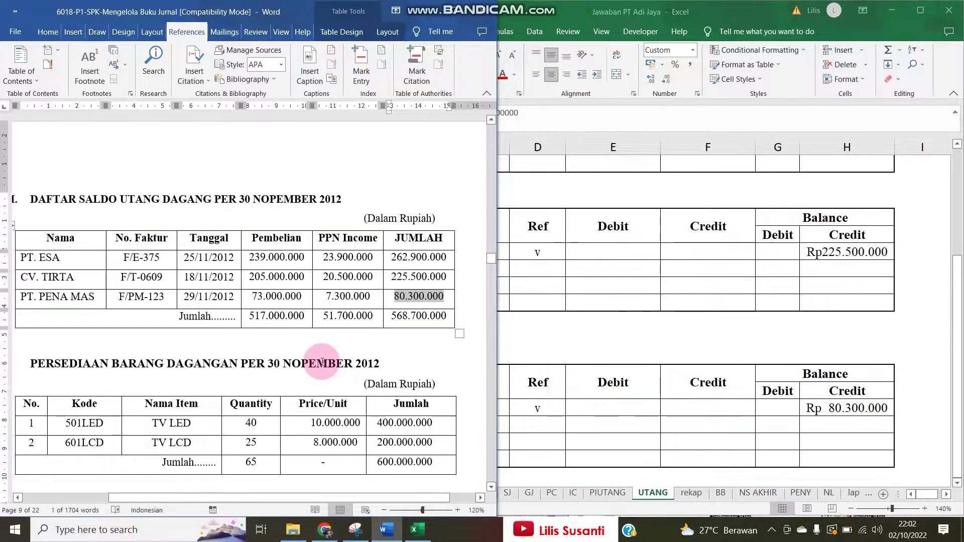
{"action": "left_click", "coordinate": [589, 452]}
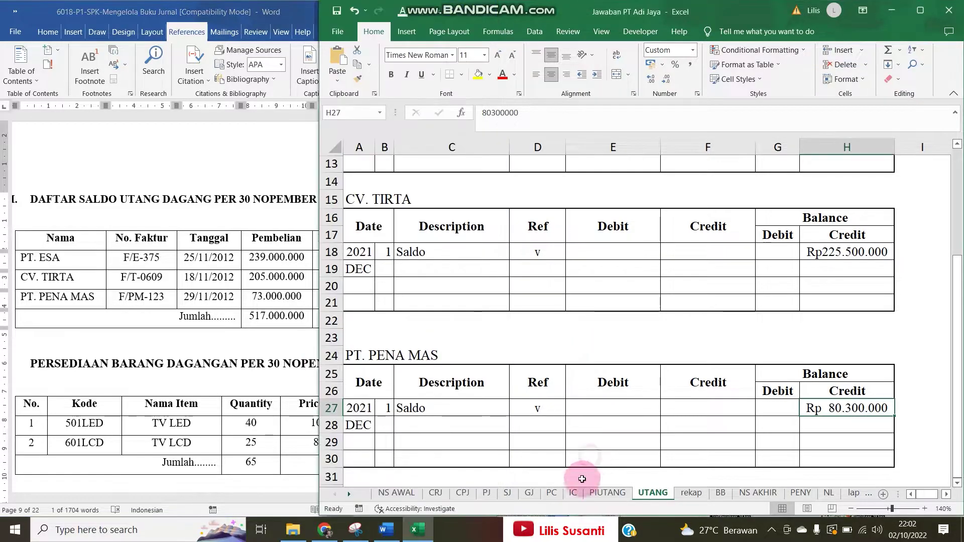
{"action": "left_click", "coordinate": [575, 493]}
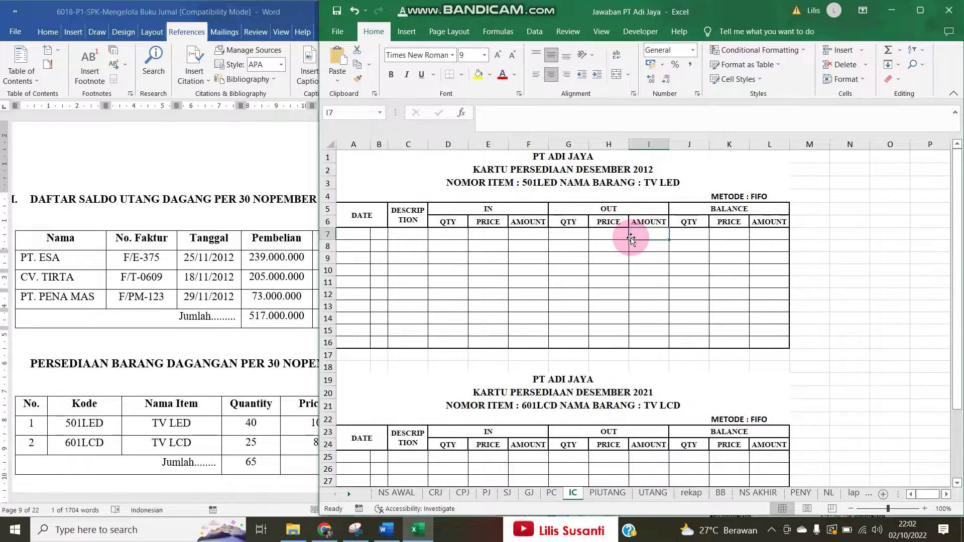
{"action": "left_click", "coordinate": [762, 196]}
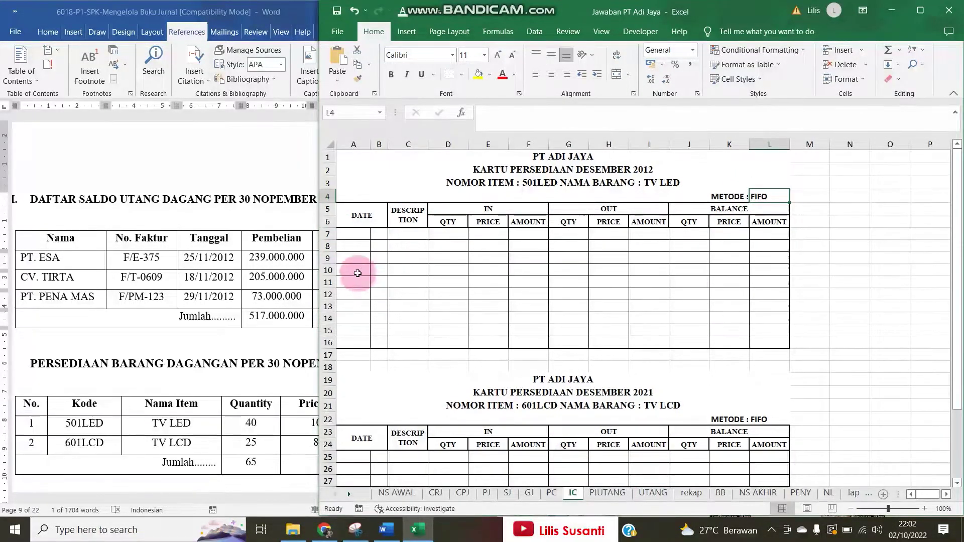
Copy the opening date and Saldo description from the PIUTANG sheet into the TV LED and TV LCD cards on IC, starting at A7 and A25
{"action": "left_click", "coordinate": [607, 494]}
{"action": "left_click_drag", "start_coordinate": [354, 216], "coordinate": [393, 228]}
{"action": "right_click", "coordinate": [371, 229]}
{"action": "left_click", "coordinate": [392, 268]}
{"action": "right_click", "coordinate": [392, 228]}
{"action": "left_click", "coordinate": [402, 234]}
{"action": "left_click", "coordinate": [573, 493]}
{"action": "left_click", "coordinate": [355, 236]}
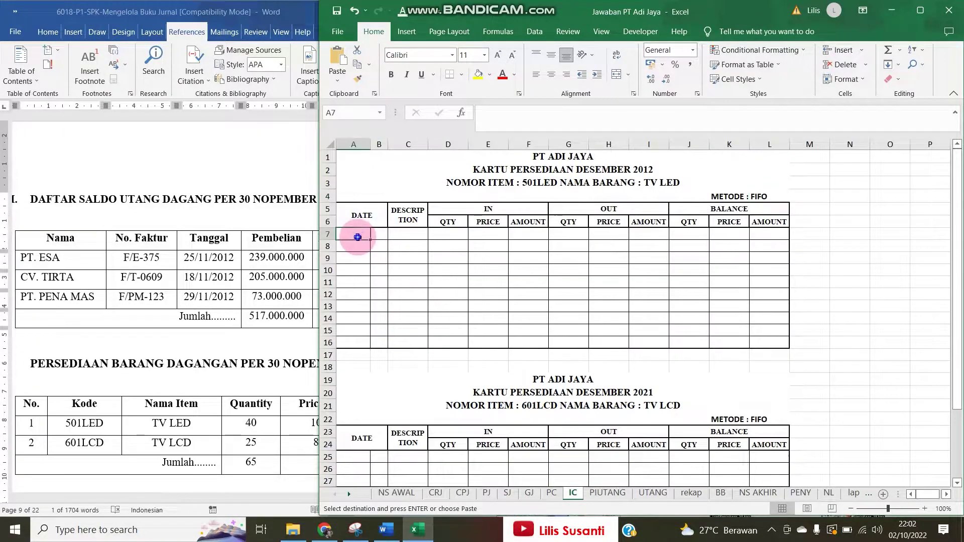
{"action": "right_click", "coordinate": [356, 236]}
{"action": "left_click", "coordinate": [385, 290]}
{"action": "right_click", "coordinate": [354, 458]}
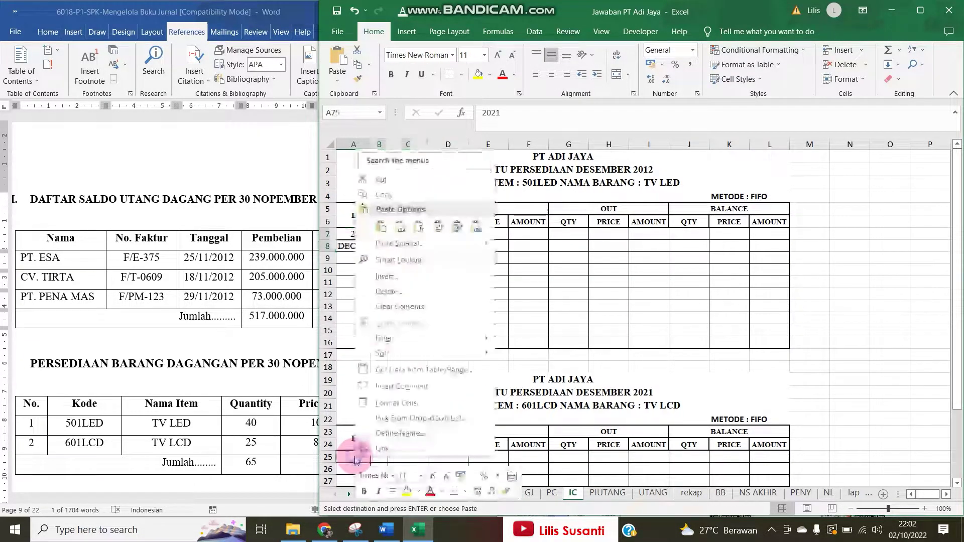
{"action": "left_click", "coordinate": [387, 226]}
Narrow the QTY columns under OUT and BALANCE on the IC sheet to fit their contents
{"action": "left_click", "coordinate": [446, 234]}
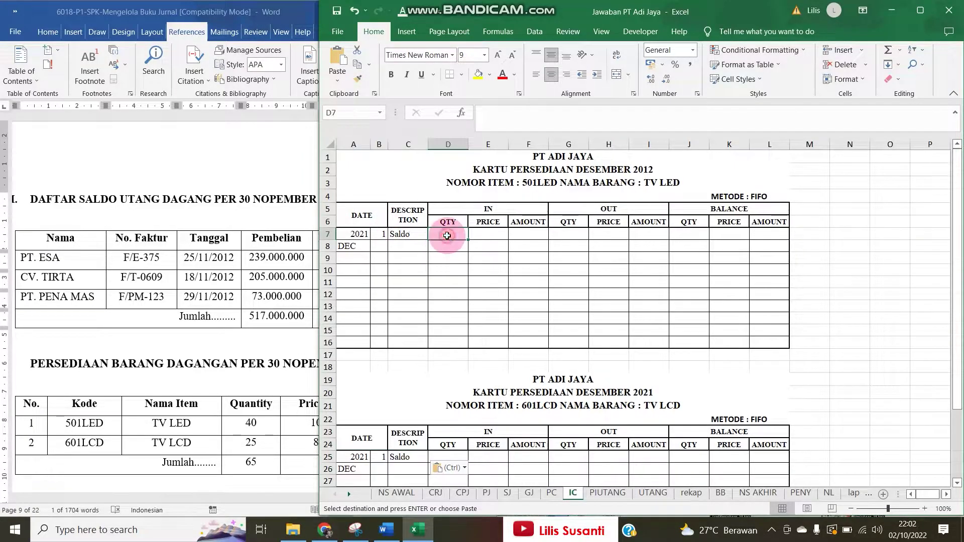
{"action": "left_click", "coordinate": [177, 426]}
{"action": "left_click", "coordinate": [593, 199]}
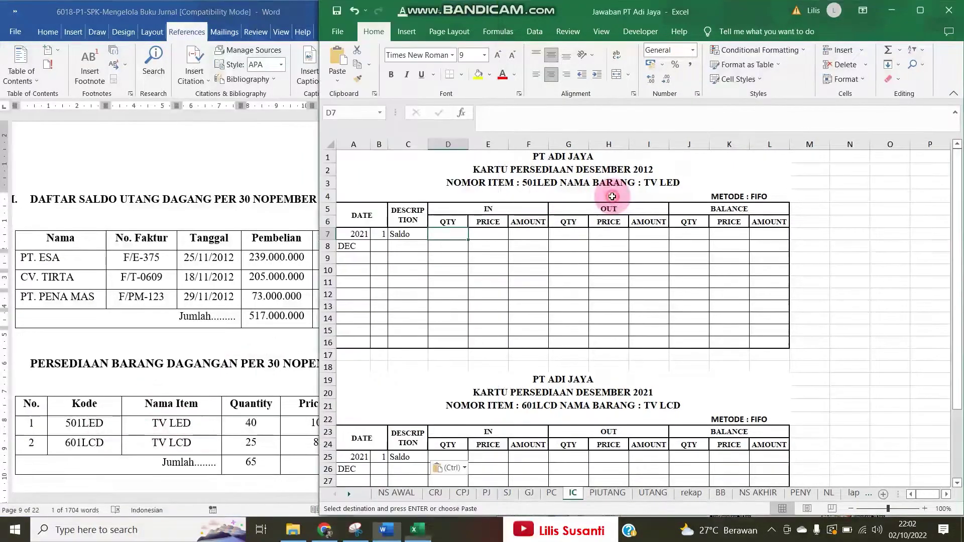
{"action": "left_click", "coordinate": [211, 434]}
{"action": "left_click", "coordinate": [688, 237]}
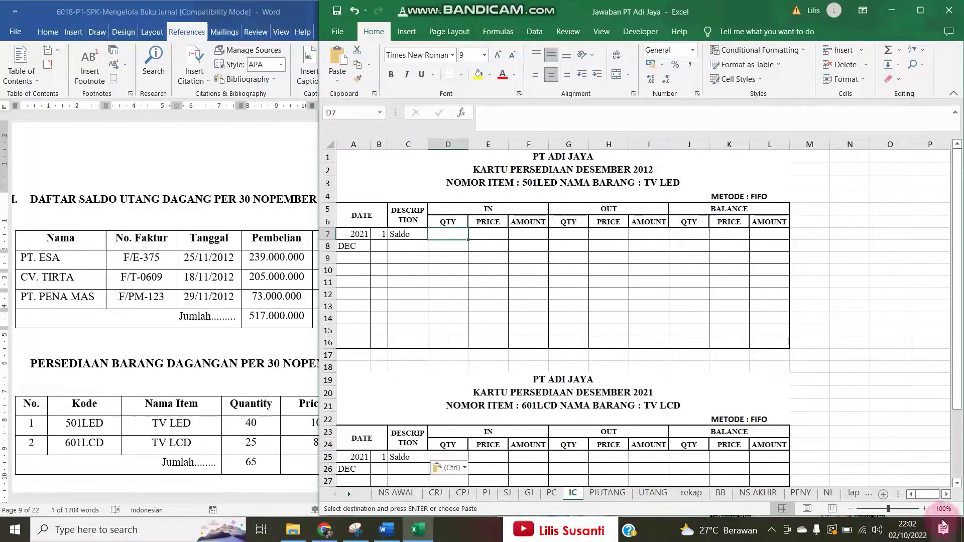
{"action": "left_click", "coordinate": [925, 509]}
{"action": "left_click", "coordinate": [925, 509]}
{"action": "left_click", "coordinate": [925, 509]}
{"action": "left_click", "coordinate": [925, 510]}
{"action": "scroll", "coordinate": [817, 420], "scroll_direction": "up", "scroll_amount": 2}
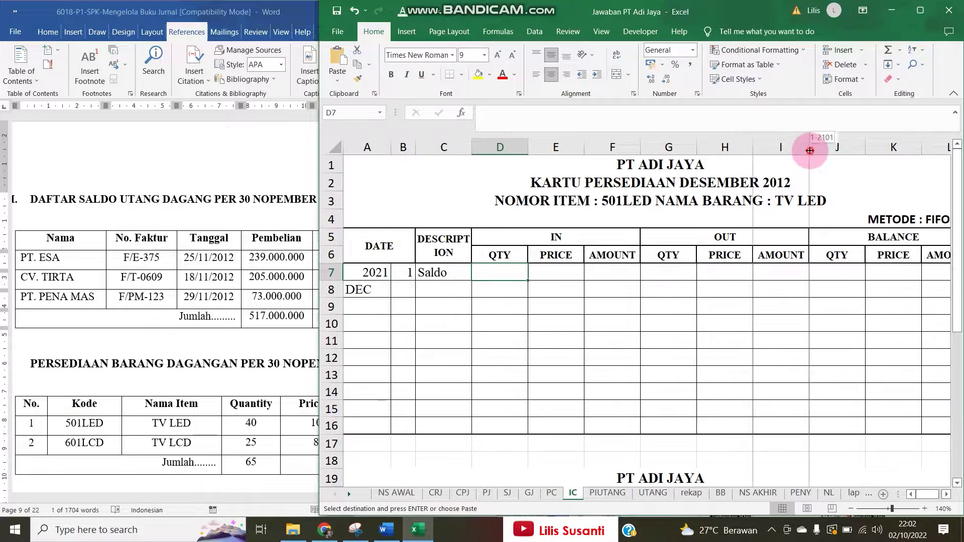
{"action": "double_click", "coordinate": [696, 148]}
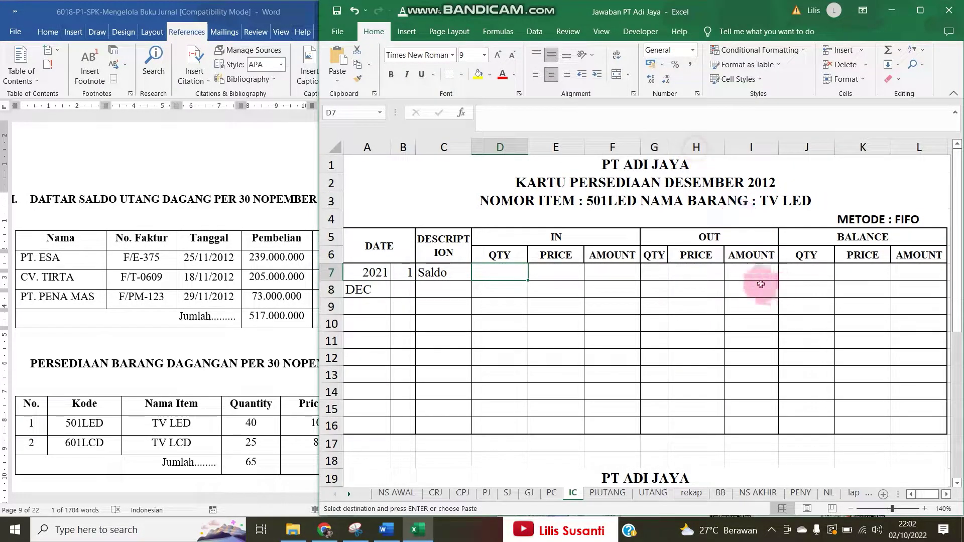
{"action": "double_click", "coordinate": [835, 148]}
Enter TV LED's opening balance from the Word inventory list: quantity 40 in J7 and unit price 10.000.000 in K7
{"action": "left_click", "coordinate": [797, 272]}
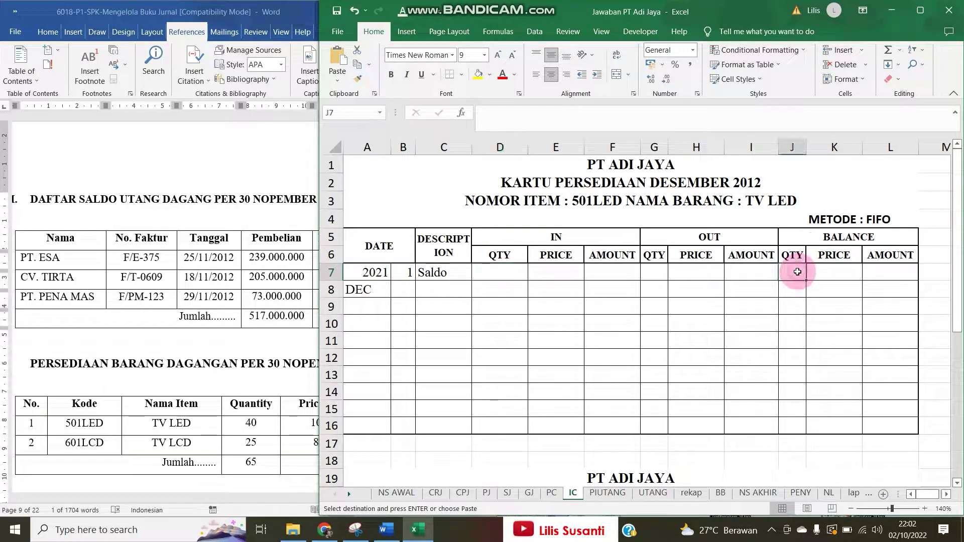
{"action": "type", "text": "40"}
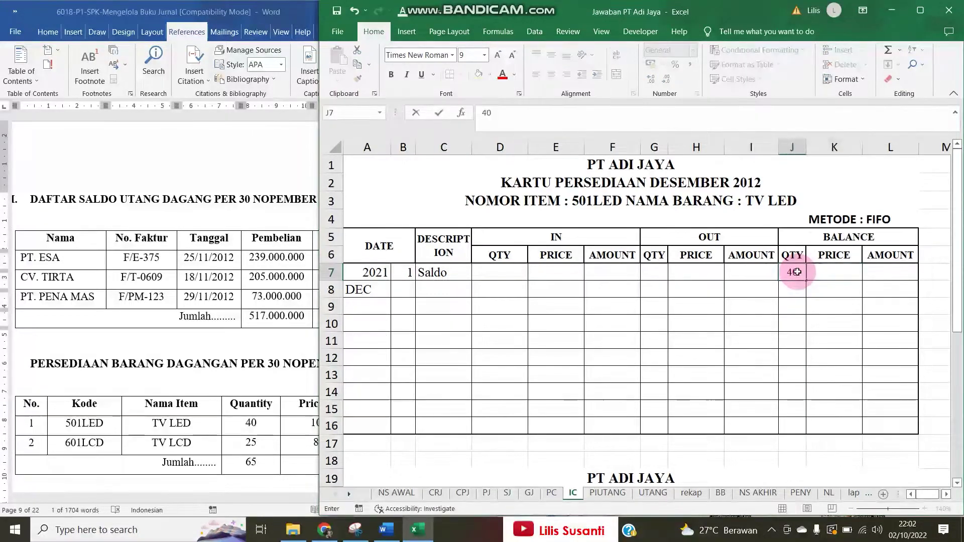
{"action": "left_click", "coordinate": [647, 349]}
{"action": "left_click", "coordinate": [305, 428]}
{"action": "left_click", "coordinate": [337, 425]}
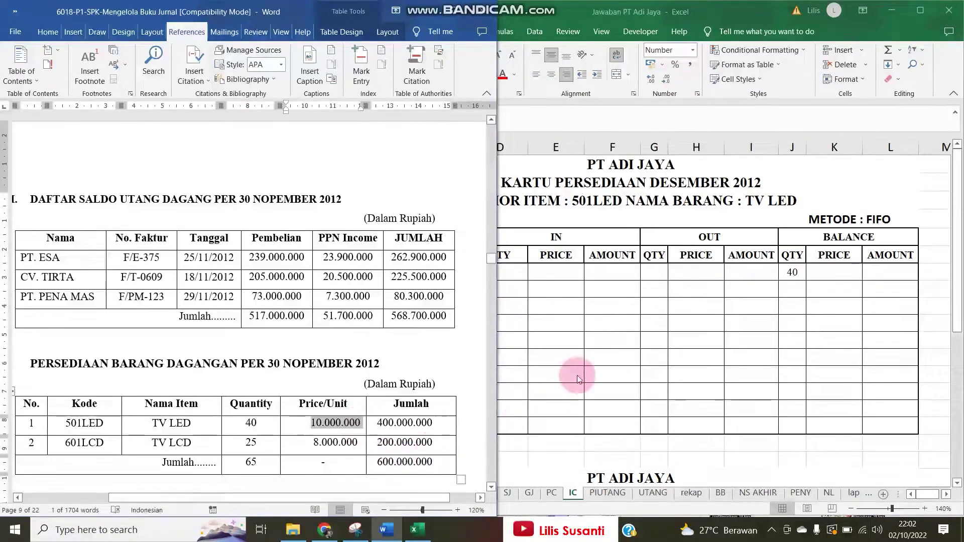
{"action": "left_click", "coordinate": [822, 274]}
{"action": "key", "text": "ctrl+v"}
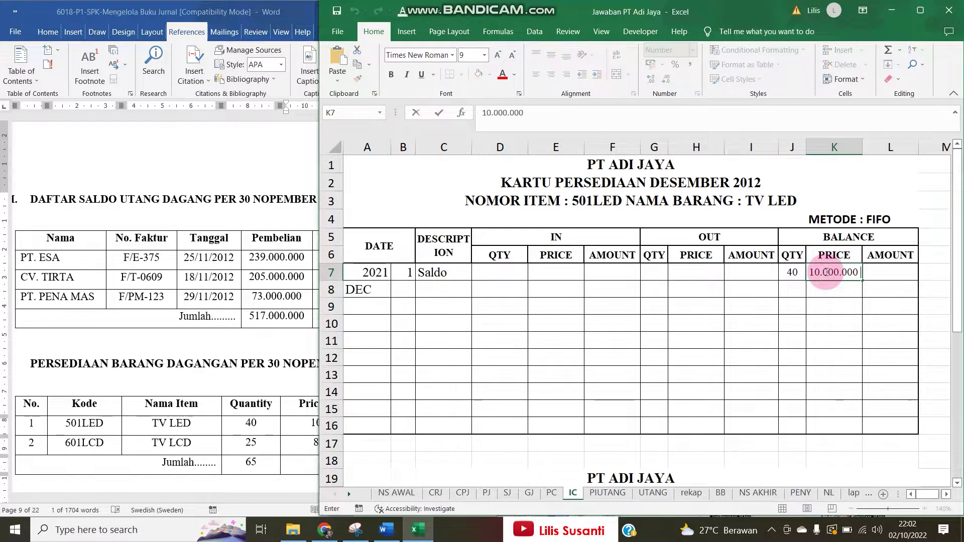
Calculate TV LED's balance amount in L7 with =J7*K7 and fit column L to its contents
{"action": "left_click", "coordinate": [875, 277]}
{"action": "type", "text": "="}
{"action": "key", "text": "Left"}
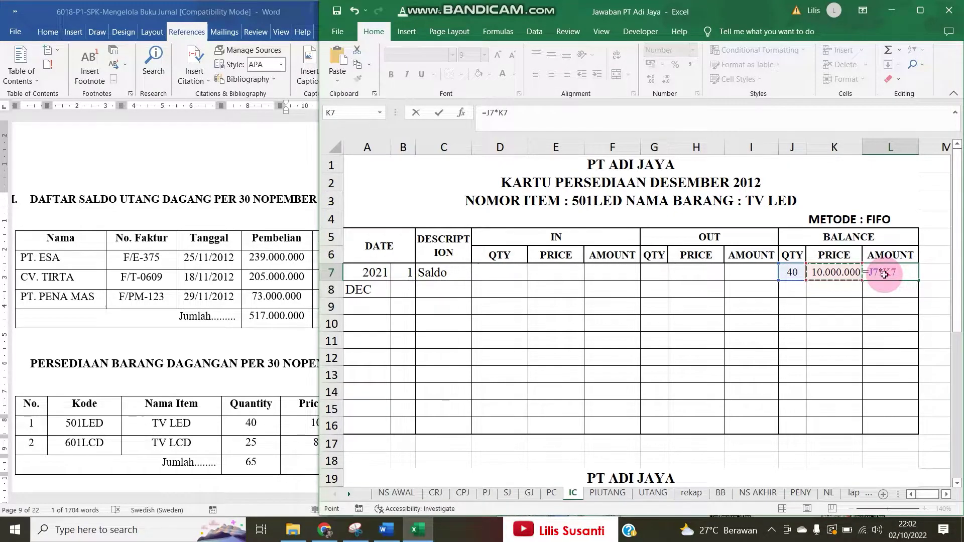
{"action": "key", "text": "Return"}
{"action": "double_click", "coordinate": [919, 147]}
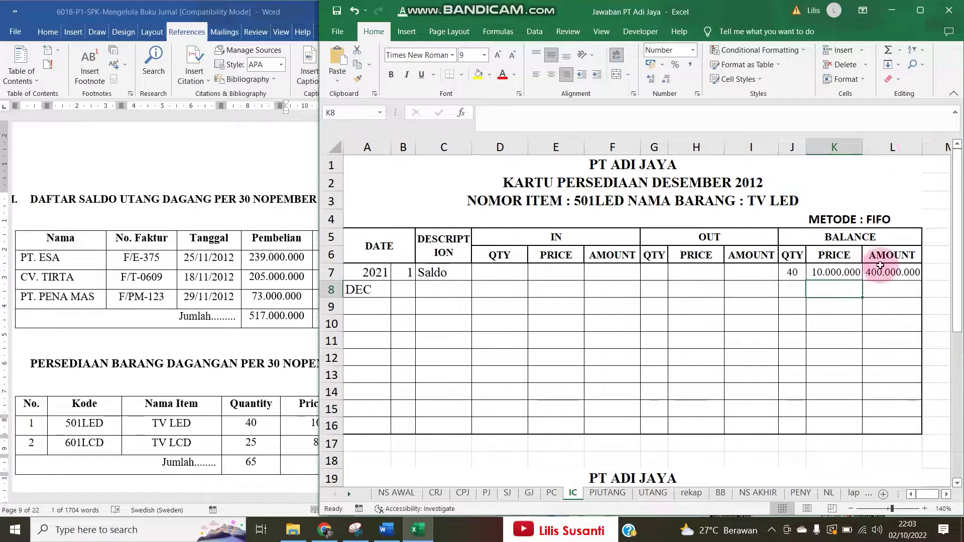
Enter TV LCD's opening balance from the Word inventory list: quantity 25 in J25 and unit price 8.000.000 in K25
{"action": "scroll", "coordinate": [419, 317], "scroll_direction": "down", "scroll_amount": 1}
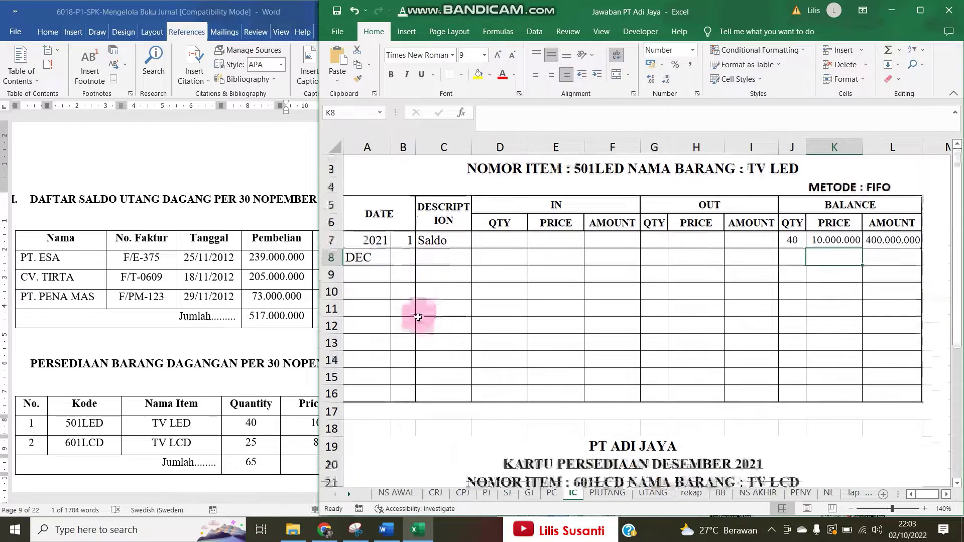
{"action": "scroll", "coordinate": [418, 318], "scroll_direction": "down", "scroll_amount": 3}
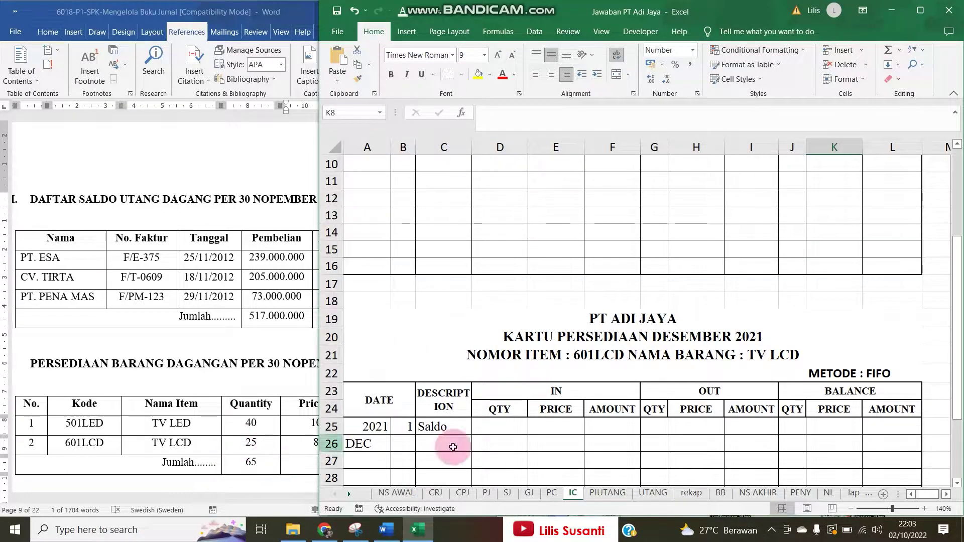
{"action": "left_click", "coordinate": [798, 435]}
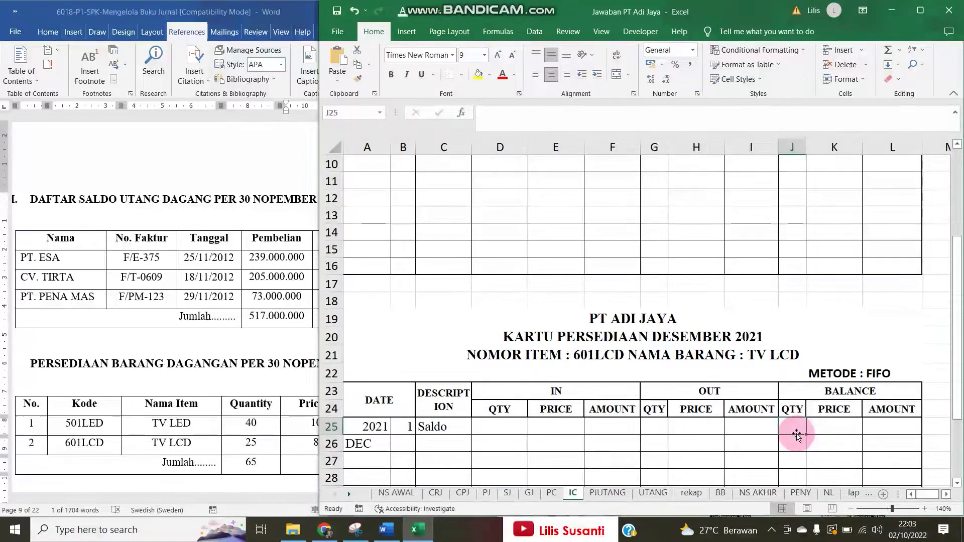
{"action": "type", "text": "25"}
{"action": "key", "text": "Tab"}
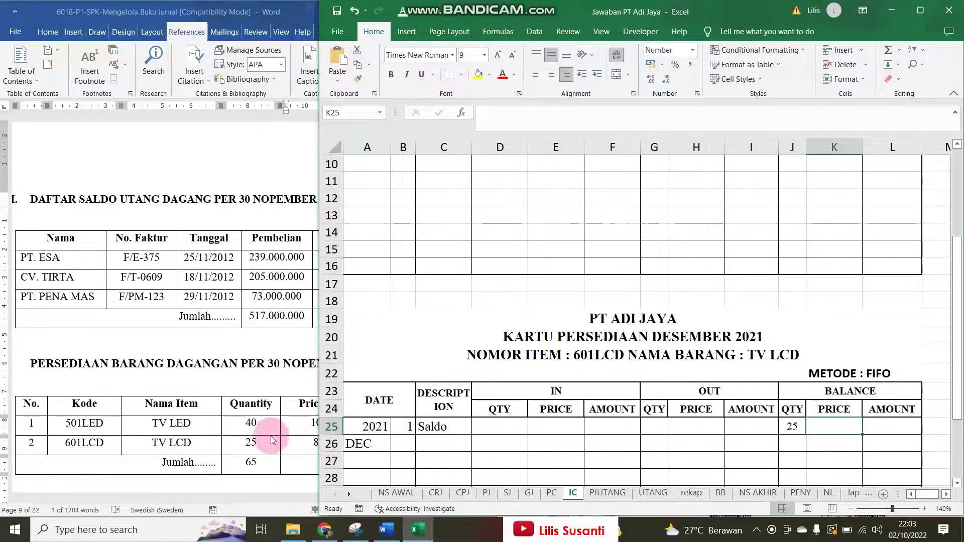
{"action": "left_click", "coordinate": [309, 442]}
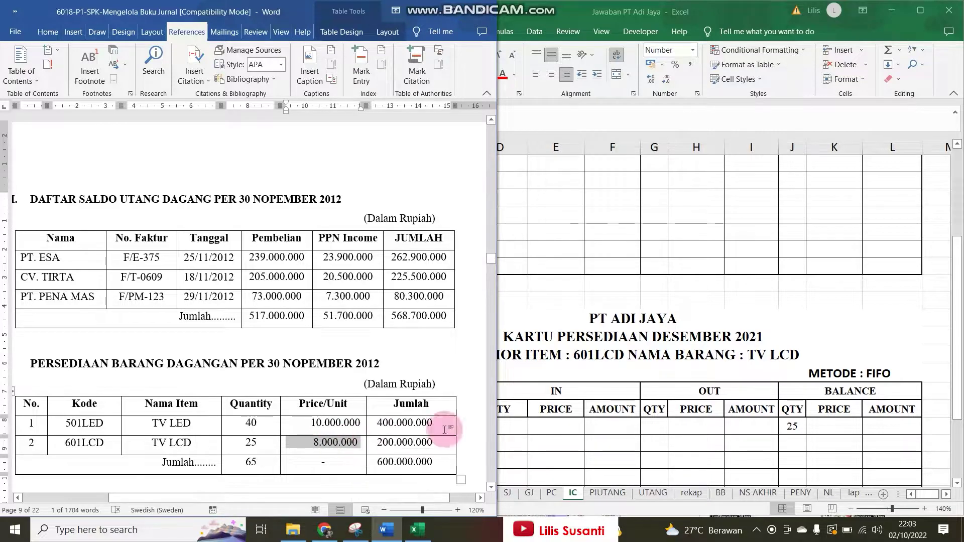
{"action": "left_click", "coordinate": [835, 426]}
{"action": "type", "text": "8000000"}
{"action": "key", "text": "Tab"}
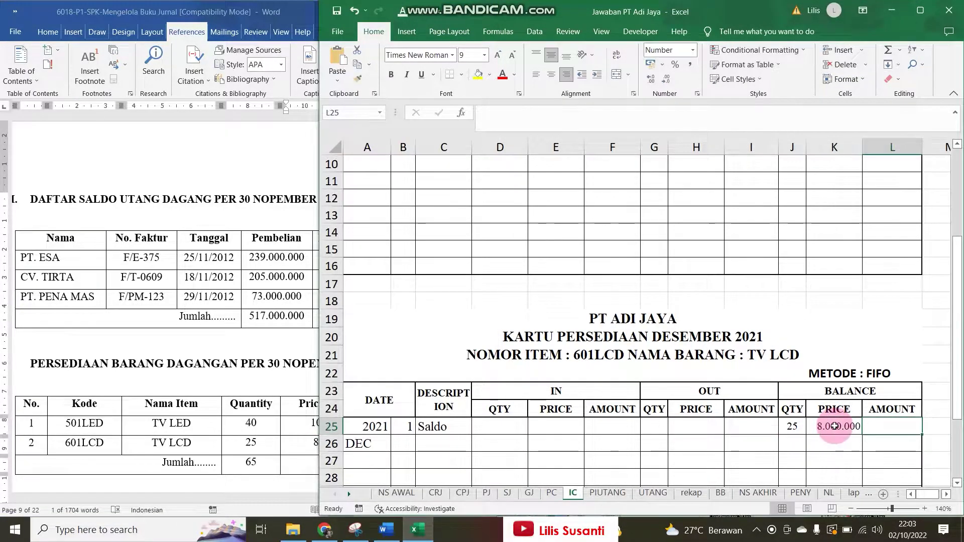
Calculate TV LCD's balance amount in L25 as quantity times unit price and compare it with the Jumlah in the Word inventory list
{"action": "left_click", "coordinate": [892, 430]}
{"action": "type", "text": "="}
{"action": "key", "text": "Left"}
{"action": "key", "text": "Left"}
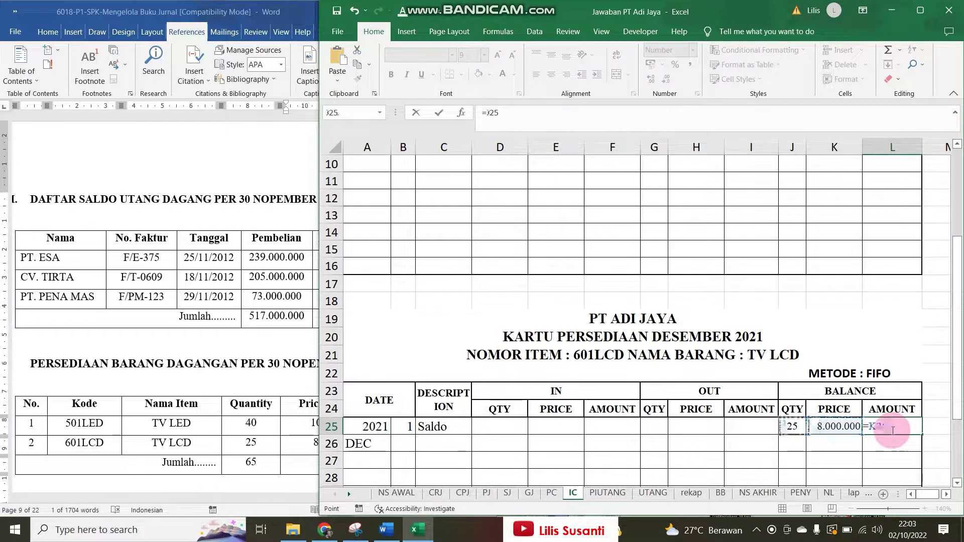
{"action": "key", "text": "Return"}
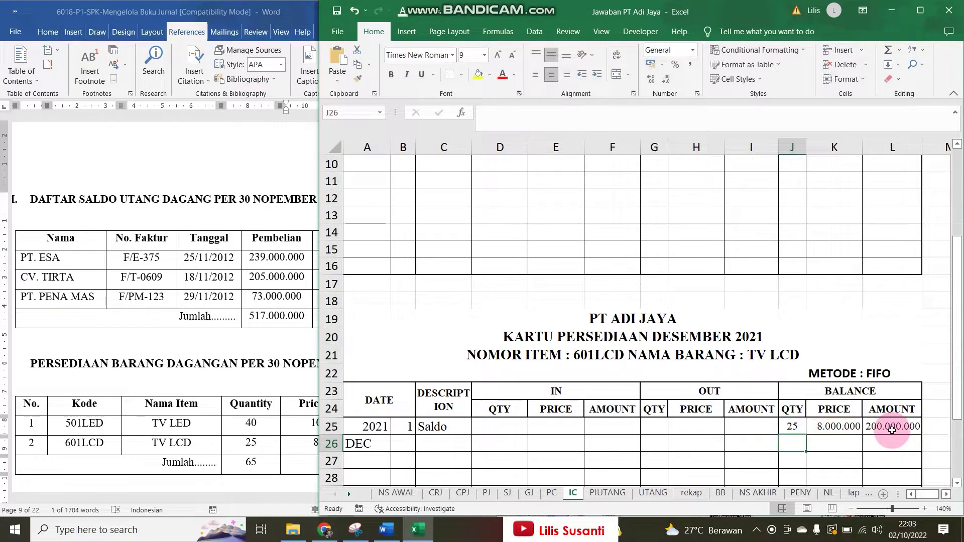
{"action": "left_click", "coordinate": [278, 343]}
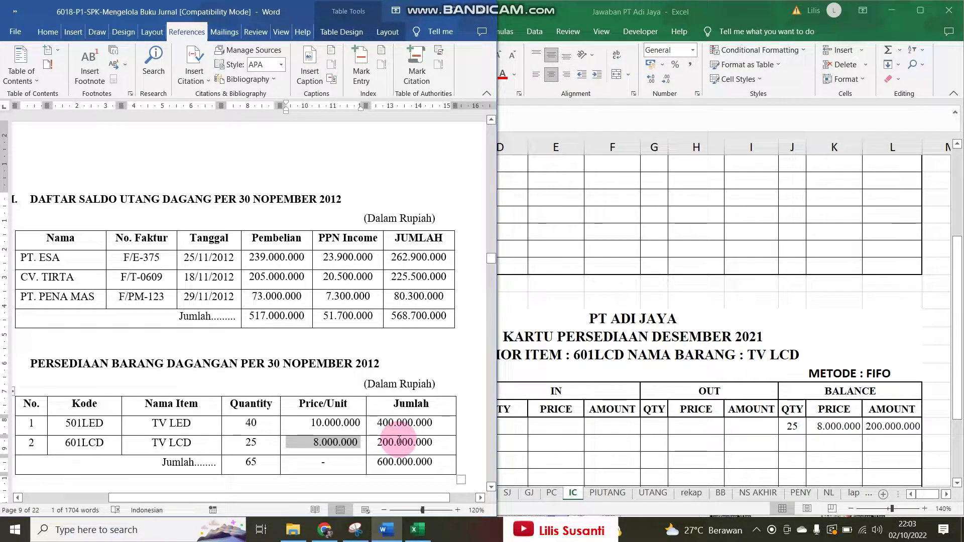
{"action": "left_click", "coordinate": [928, 432]}
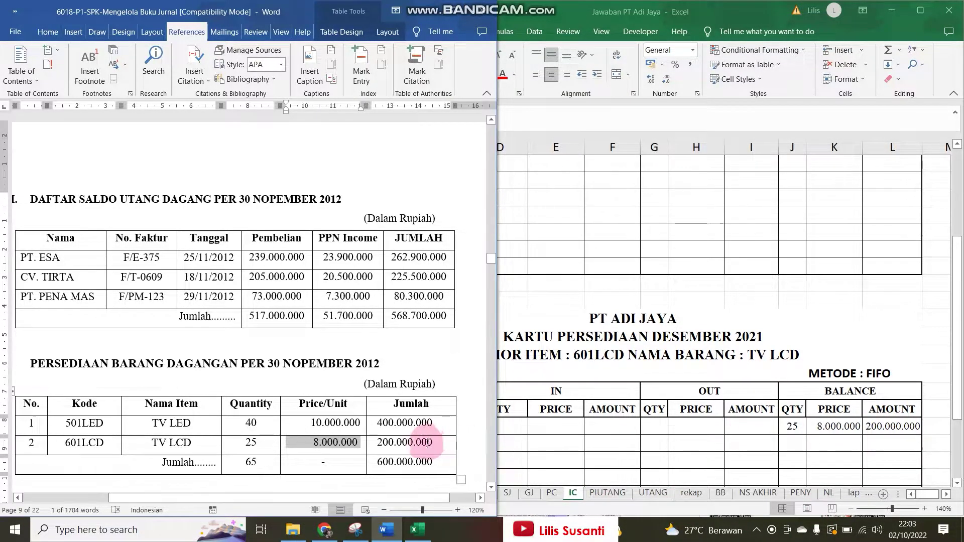
Review the opening balances recorded on the UTANG, PIUTANG and IC sheets
{"action": "left_click", "coordinate": [798, 443]}
{"action": "left_click", "coordinate": [71, 312]}
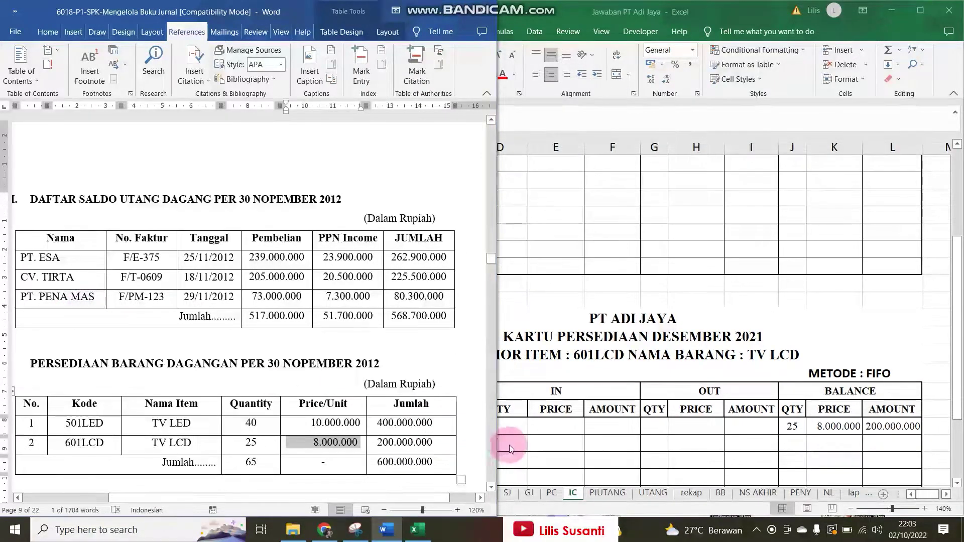
{"action": "left_click", "coordinate": [607, 493]}
{"action": "left_click", "coordinate": [652, 494]}
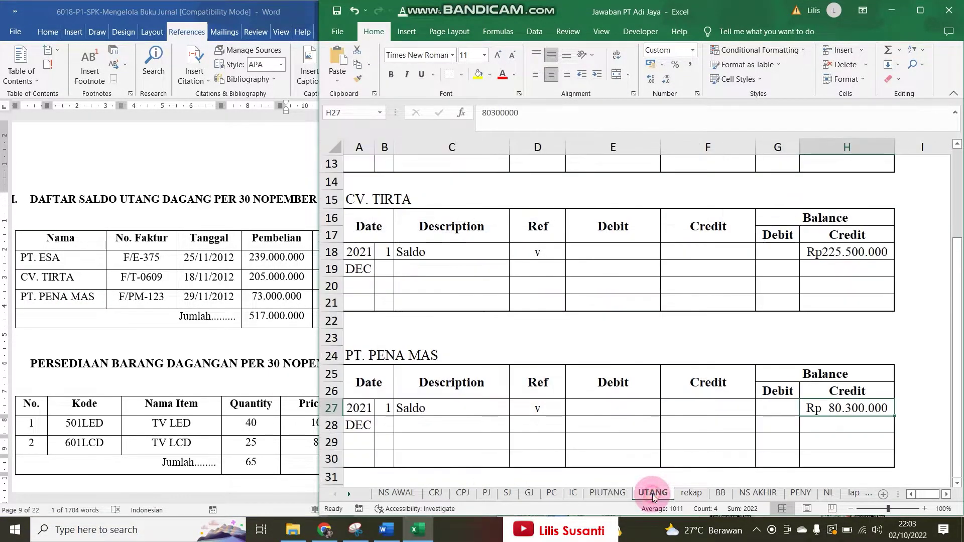
{"action": "scroll", "coordinate": [586, 413], "scroll_direction": "up", "scroll_amount": 4}
{"action": "left_click", "coordinate": [624, 494]}
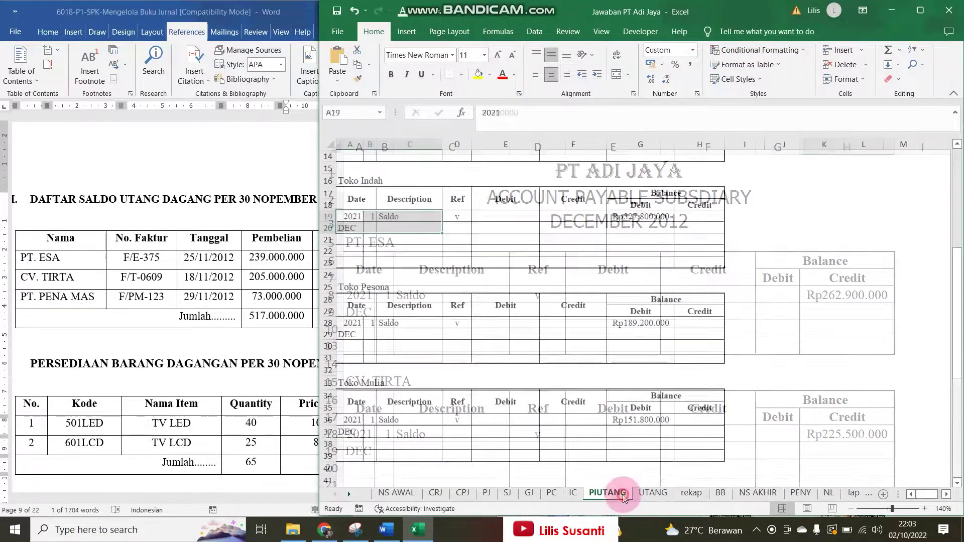
{"action": "left_click", "coordinate": [924, 509]}
{"action": "left_click", "coordinate": [925, 509]}
{"action": "left_click", "coordinate": [925, 508]}
{"action": "left_click", "coordinate": [925, 508]}
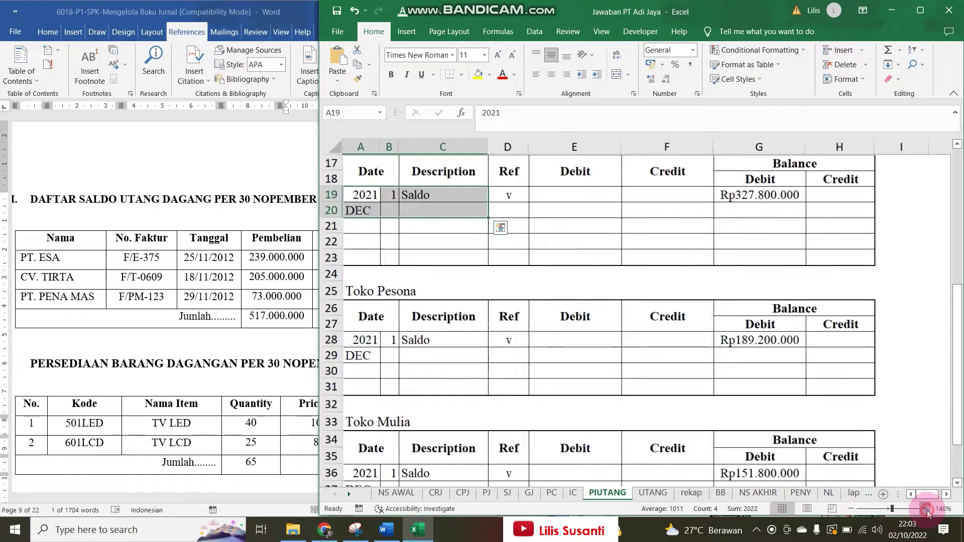
{"action": "left_click", "coordinate": [925, 509]}
{"action": "scroll", "coordinate": [704, 381], "scroll_direction": "up", "scroll_amount": 5}
{"action": "left_click", "coordinate": [150, 330]}
{"action": "scroll", "coordinate": [146, 330], "scroll_direction": "down", "scroll_amount": 3}
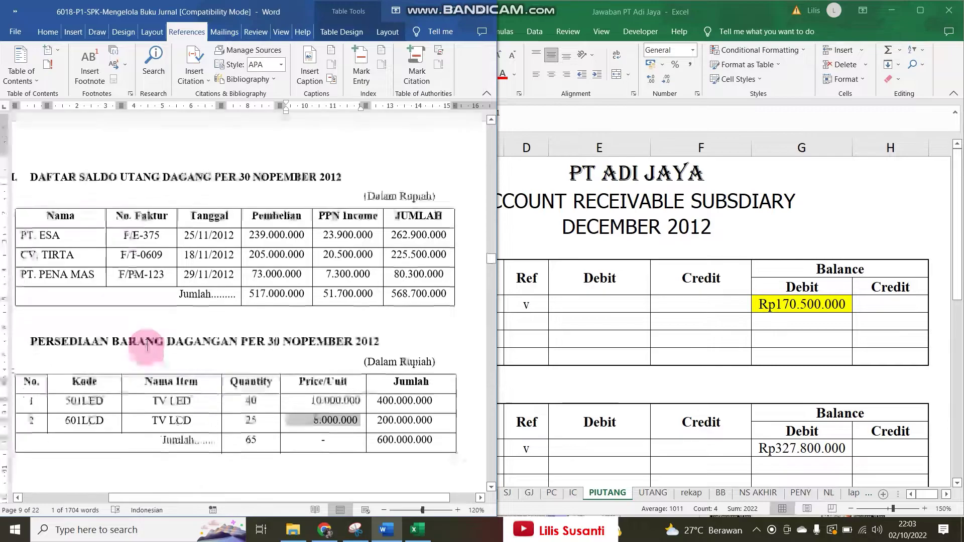
{"action": "left_click", "coordinate": [573, 493]}
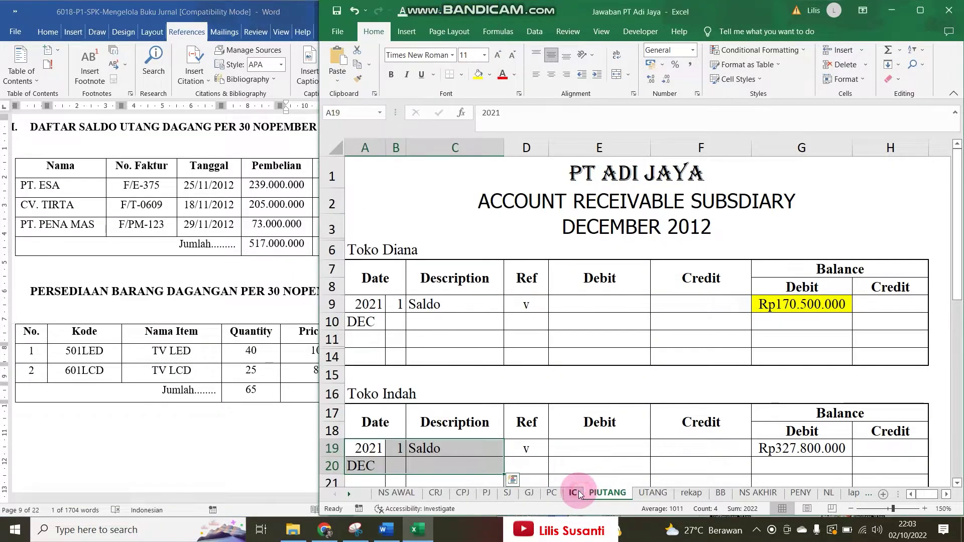
{"action": "scroll", "coordinate": [578, 431], "scroll_direction": "up", "scroll_amount": 5}
Find Dokumen Transaksi No 1, the Bukti Pengeluaran Kas, in the Word document and bring the whole voucher into view
{"action": "left_click", "coordinate": [56, 329]}
{"action": "scroll", "coordinate": [70, 332], "scroll_direction": "down", "scroll_amount": 10}
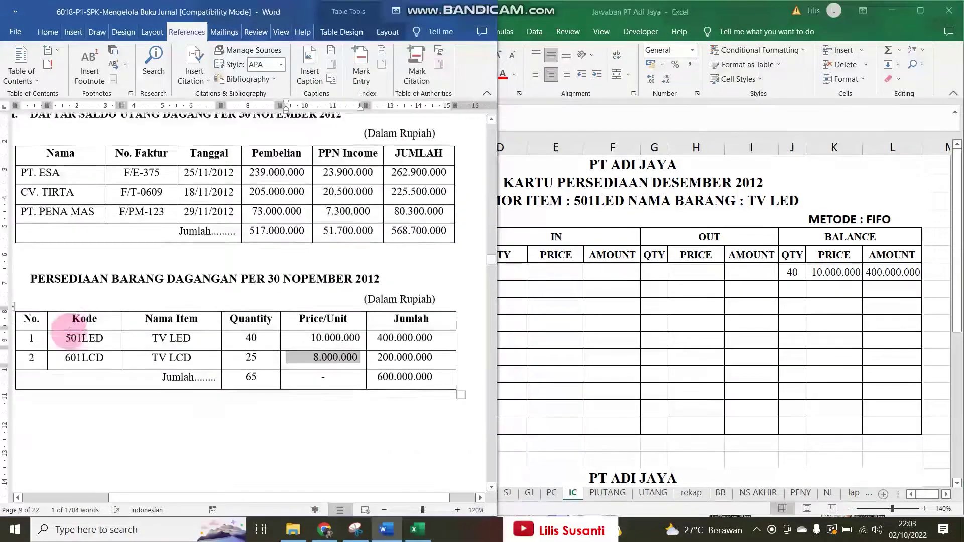
{"action": "scroll", "coordinate": [70, 332], "scroll_direction": "down", "scroll_amount": 12}
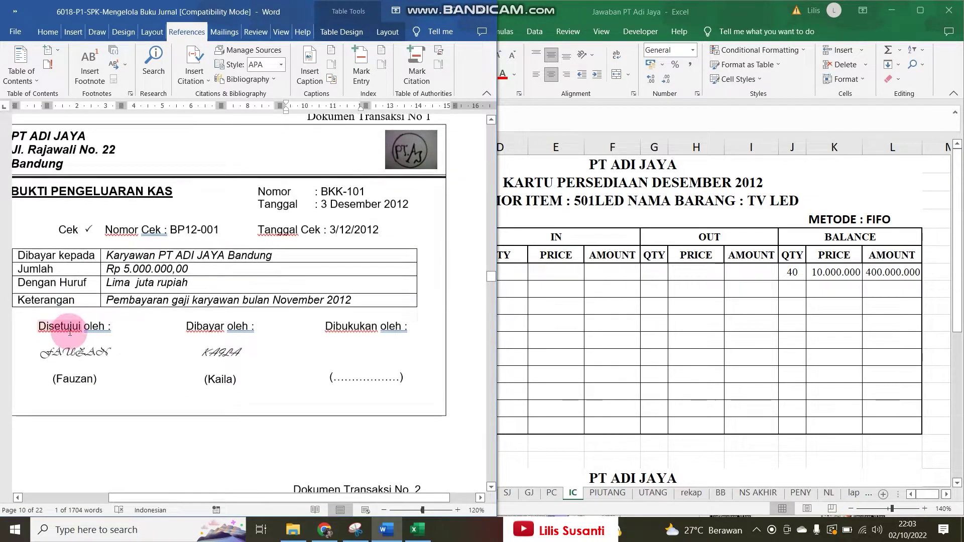
{"action": "scroll", "coordinate": [70, 331], "scroll_direction": "up", "scroll_amount": 3}
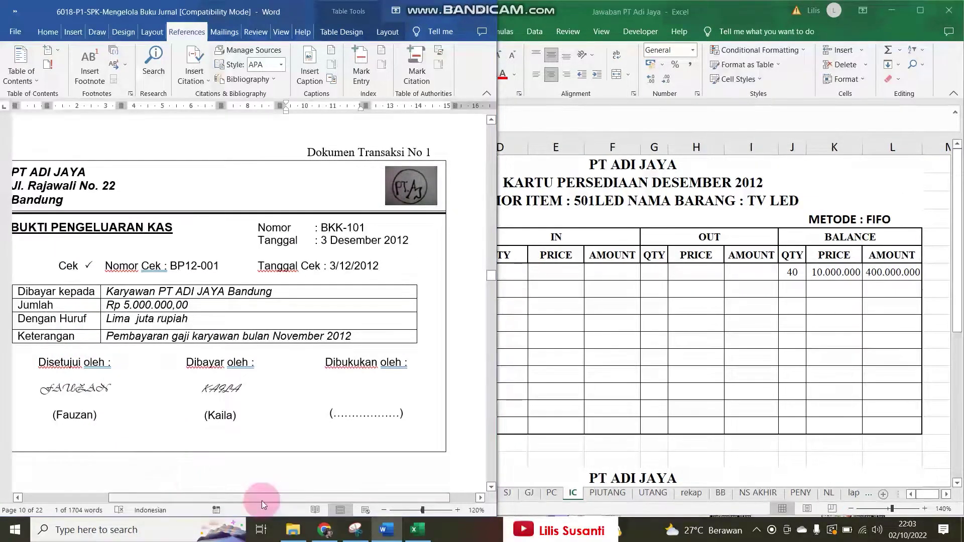
{"action": "left_click_drag", "start_coordinate": [261, 501], "coordinate": [245, 497]}
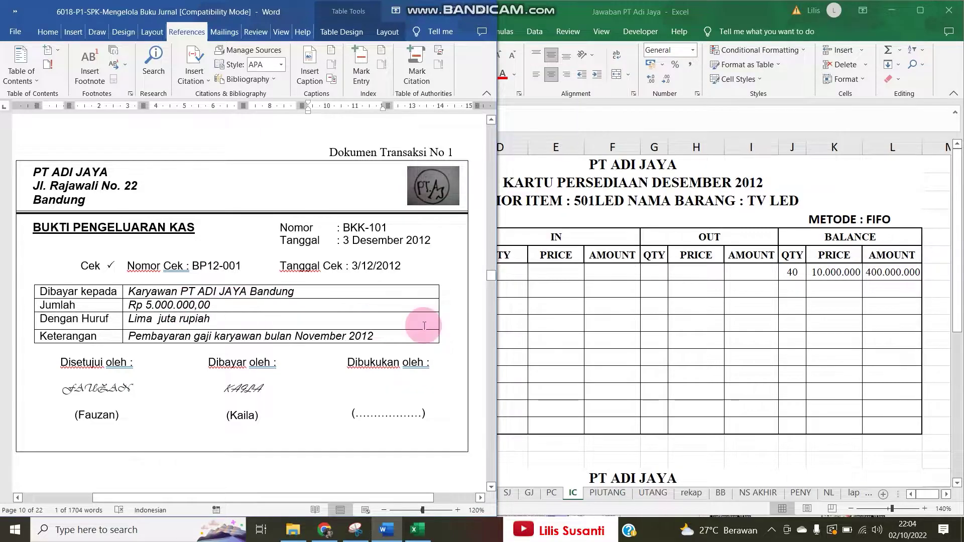
Match the November salary payment voucher to its account on the NS AWAL sheet and colour the Expense Payable row's text red
{"action": "left_click", "coordinate": [605, 307]}
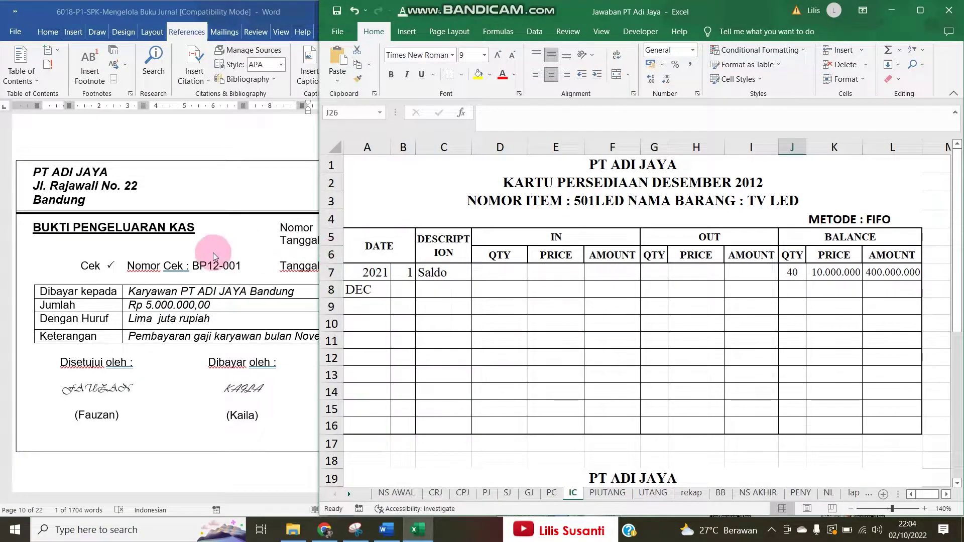
{"action": "left_click", "coordinate": [196, 260]}
{"action": "left_click", "coordinate": [647, 342]}
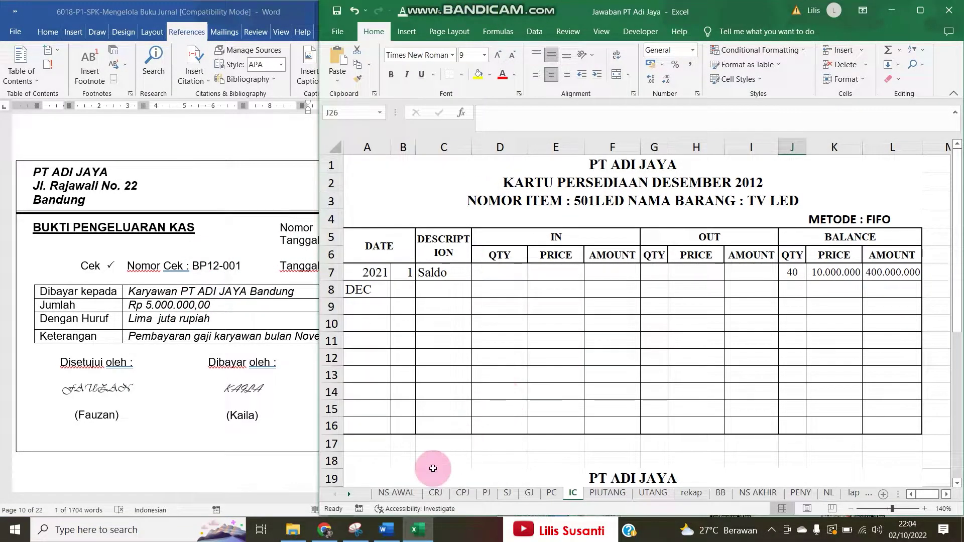
{"action": "left_click", "coordinate": [400, 493]}
{"action": "left_click", "coordinate": [424, 387]}
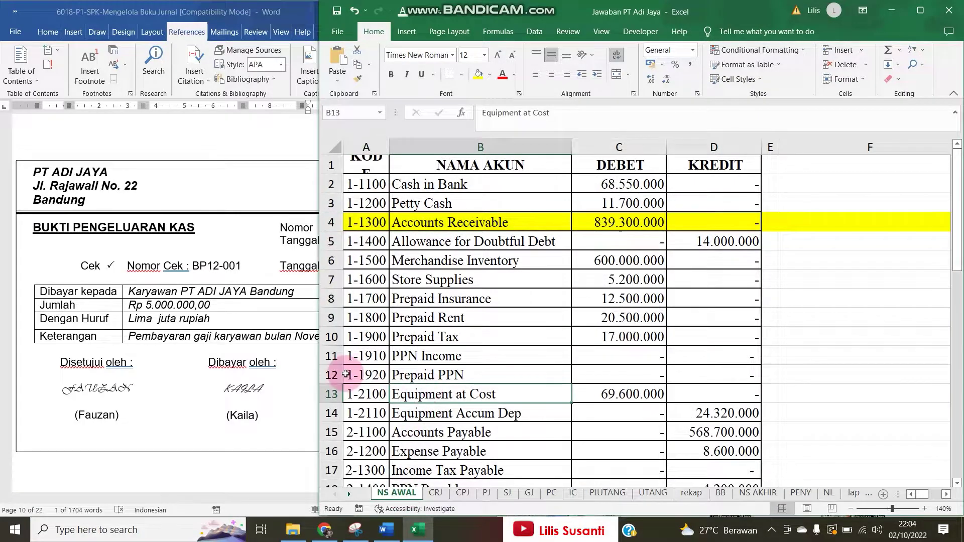
{"action": "left_click", "coordinate": [212, 338]}
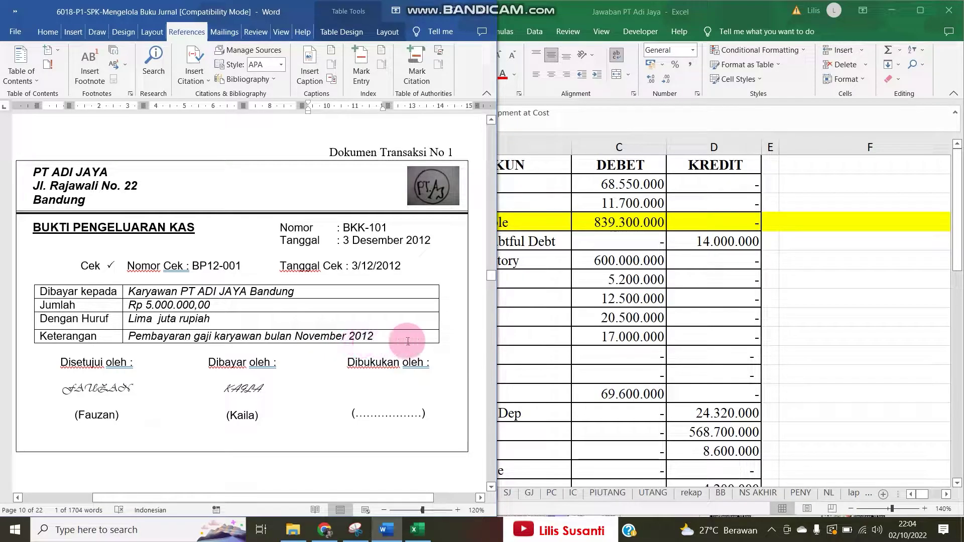
{"action": "left_click", "coordinate": [618, 335]}
{"action": "scroll", "coordinate": [621, 329], "scroll_direction": "down", "scroll_amount": 1}
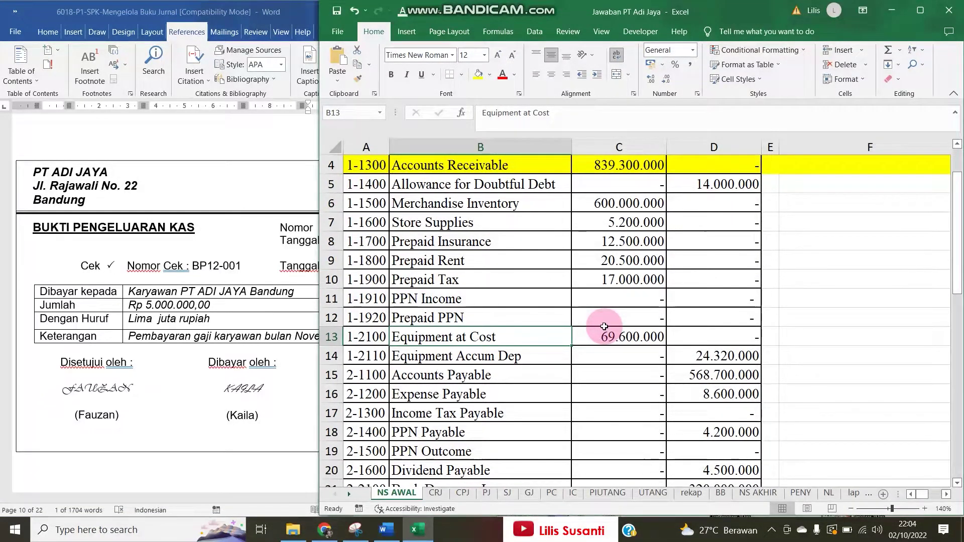
{"action": "left_click", "coordinate": [331, 394]}
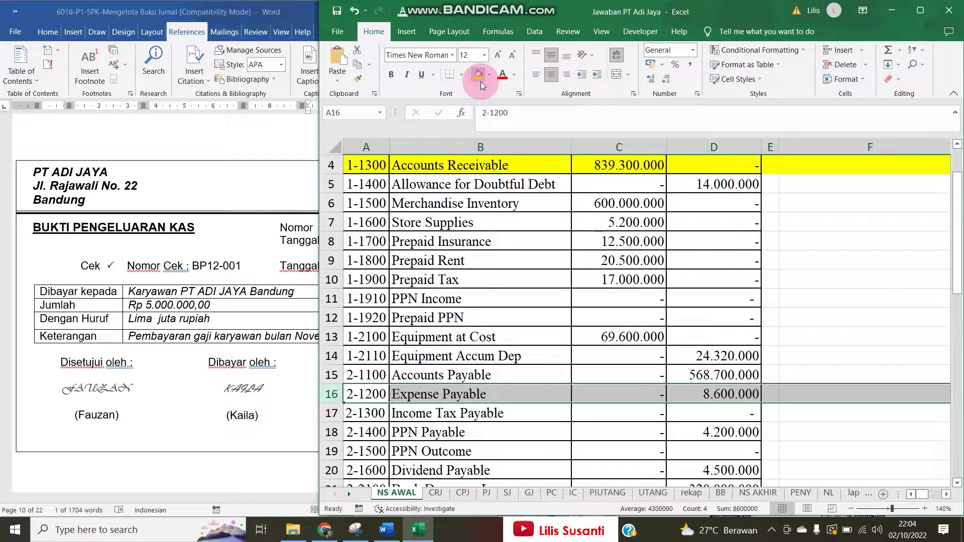
{"action": "left_click", "coordinate": [508, 80]}
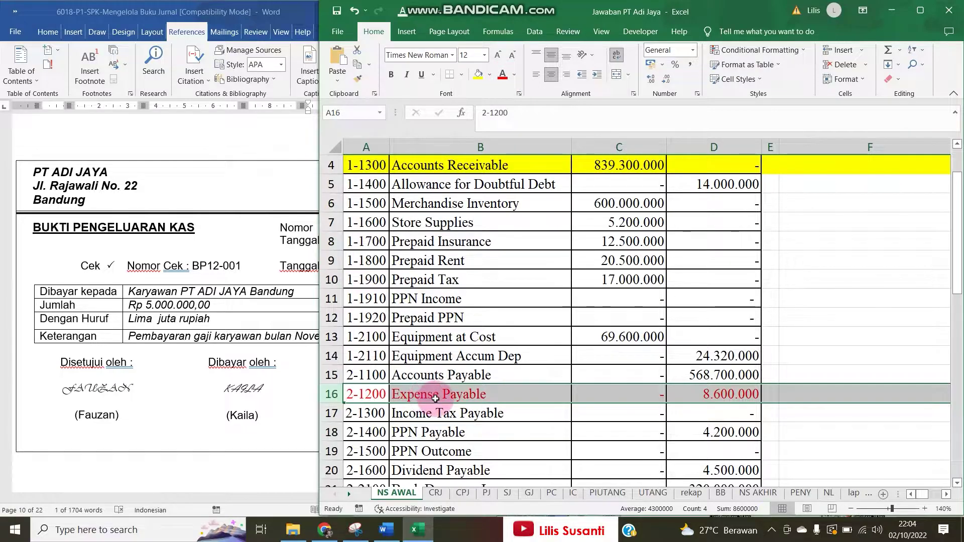
{"action": "left_click", "coordinate": [731, 394]}
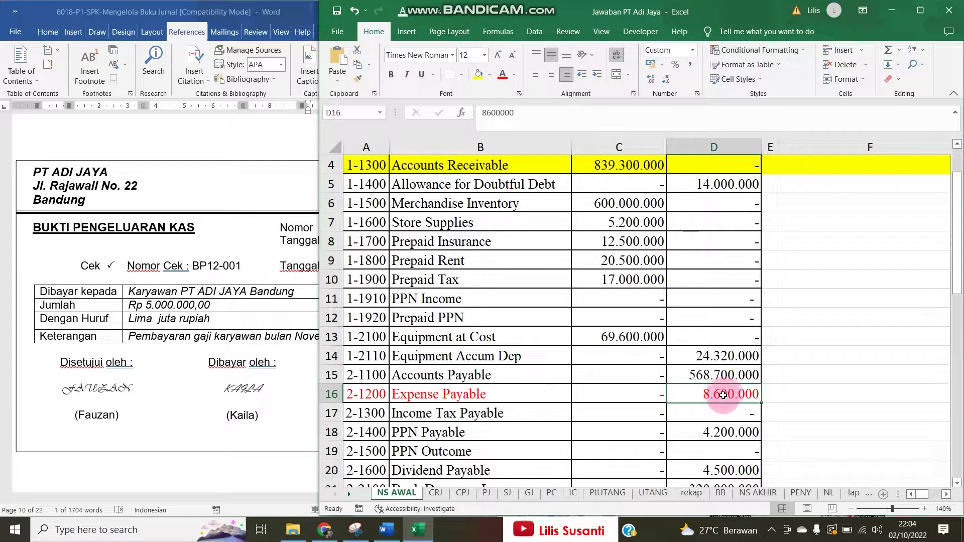
Start the first entry's date on the CPJ sheet with 2021 in A8 and DEC in A9
{"action": "left_click", "coordinate": [215, 318]}
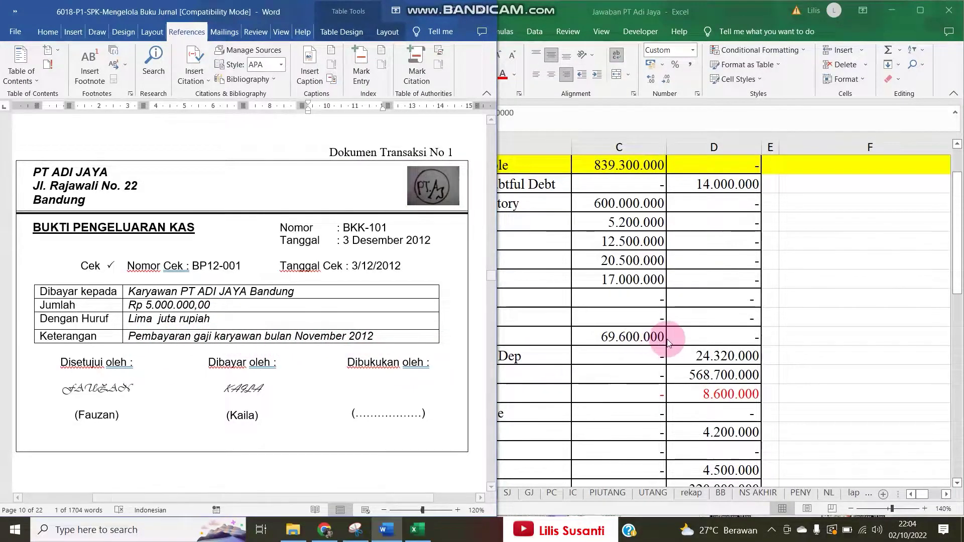
{"action": "key", "text": "alt+Tab"}
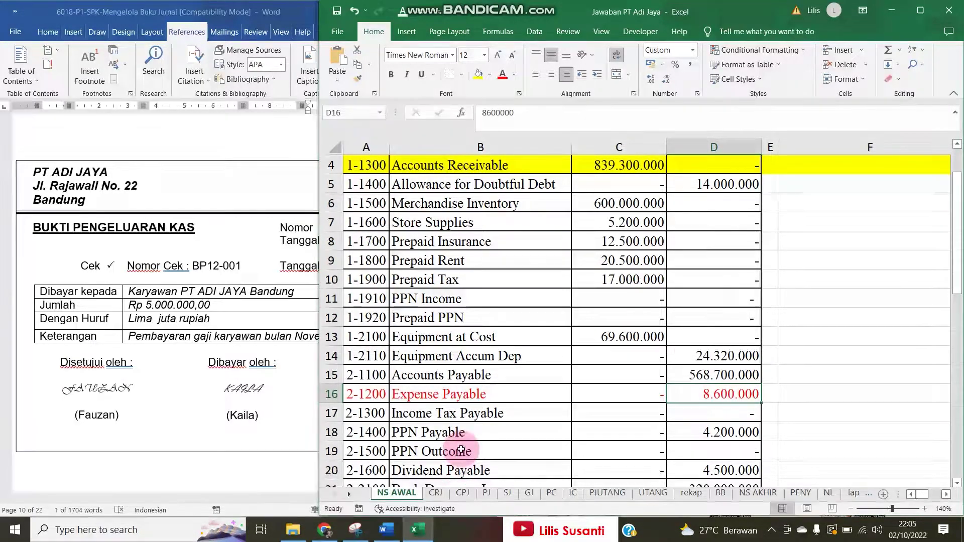
{"action": "left_click", "coordinate": [462, 493]}
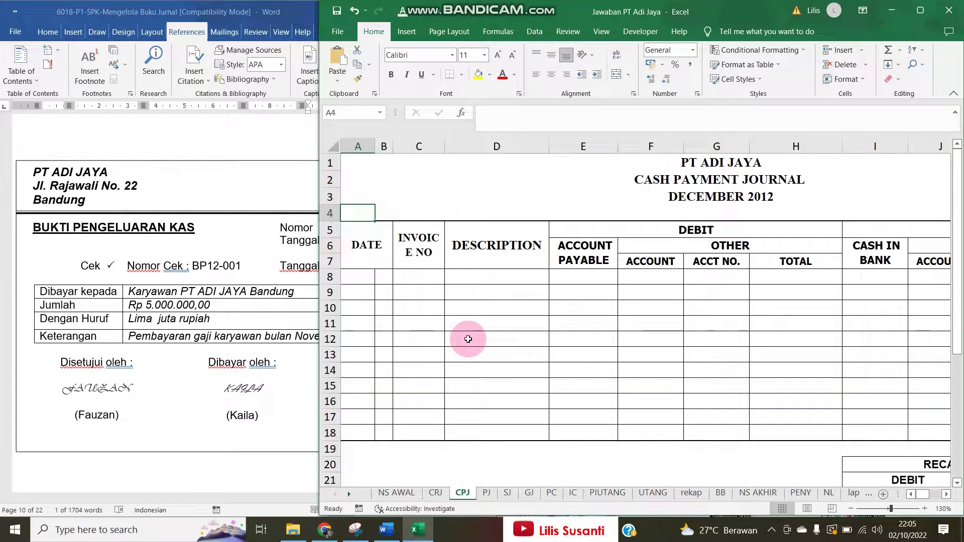
{"action": "left_click", "coordinate": [852, 509]}
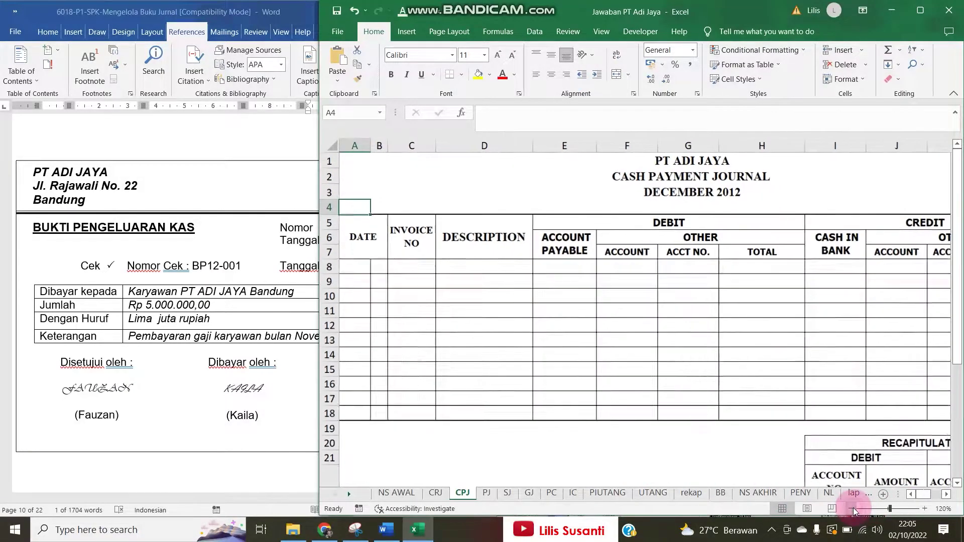
{"action": "left_click", "coordinate": [361, 279]}
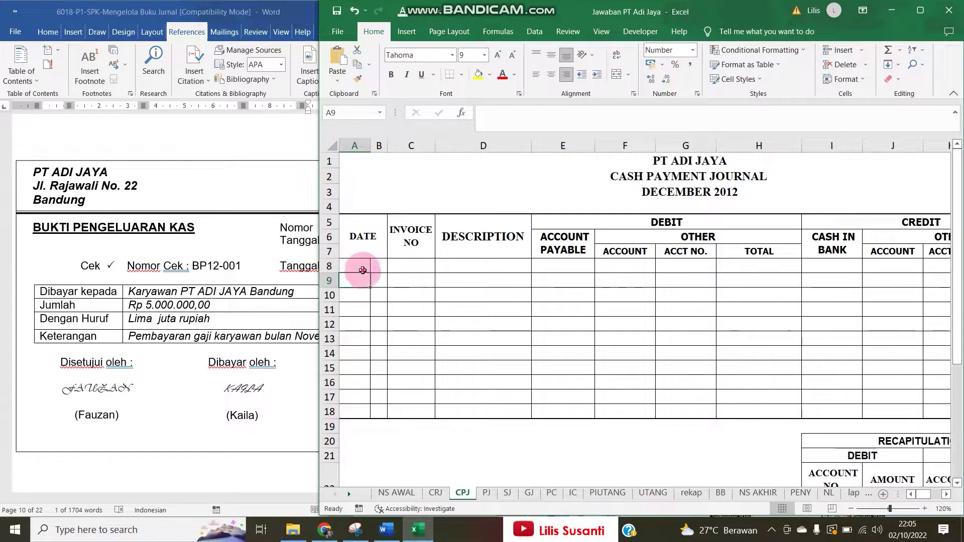
{"action": "left_click", "coordinate": [363, 271]}
{"action": "type", "text": "2021"}
{"action": "key", "text": "Return"}
{"action": "type", "text": "de"}
{"action": "key", "text": "BackSpace"}
{"action": "key", "text": "BackSpace"}
{"action": "type", "text": "DATEEC"}
{"action": "key", "text": "Tab"}
{"action": "key", "text": "Up"}
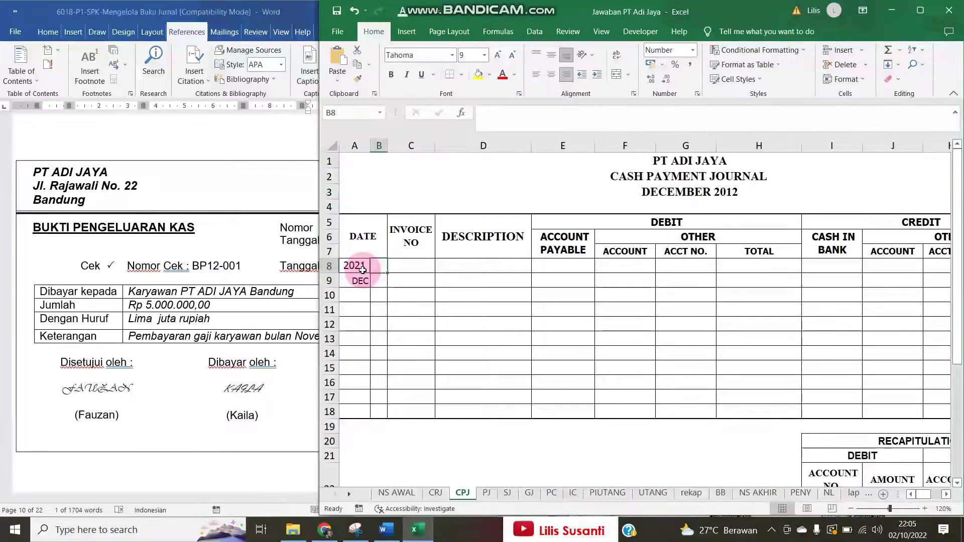
Enter the voucher's day, 3, in B8 of the cash payment journal
{"action": "left_click", "coordinate": [211, 266]}
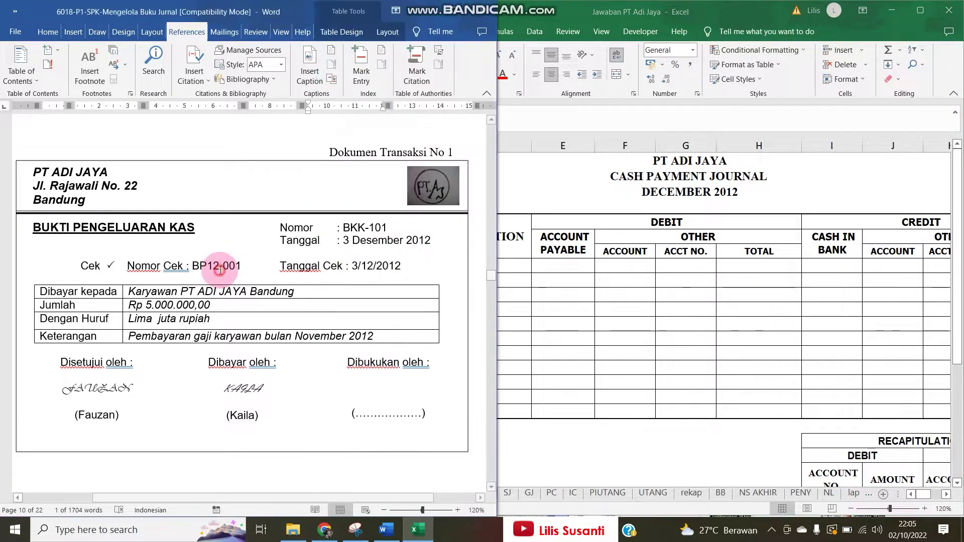
{"action": "left_click", "coordinate": [622, 291]}
{"action": "type", "text": "3"}
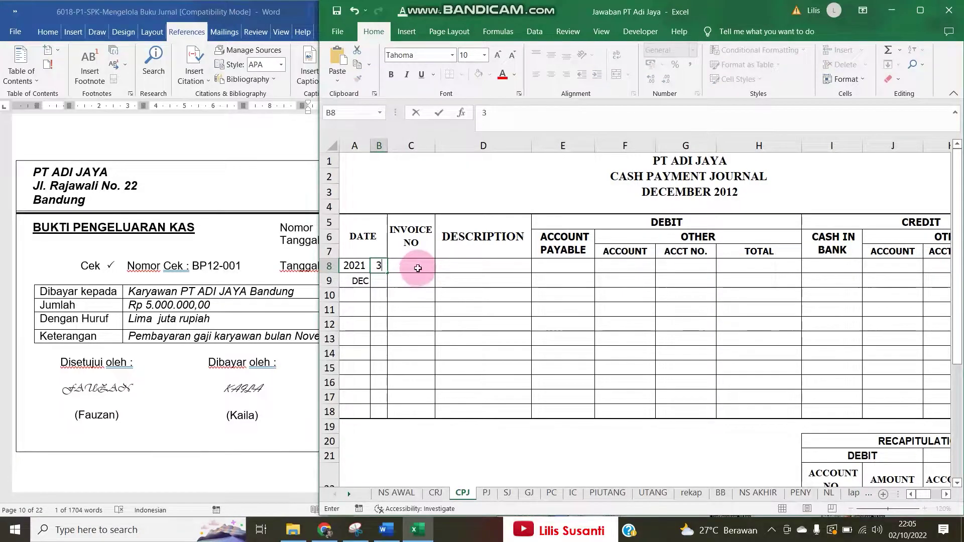
Copy the voucher number BKK-101 from the Word document into the invoice number cell C8
{"action": "left_click", "coordinate": [201, 271]}
{"action": "left_click_drag", "start_coordinate": [344, 228], "coordinate": [386, 228]}
{"action": "key", "text": "ctrl+c"}
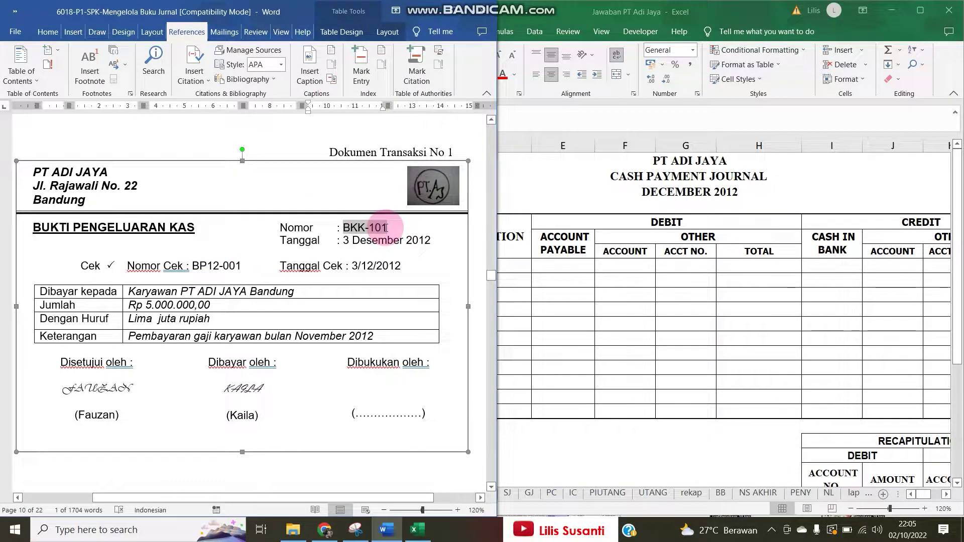
{"action": "left_click", "coordinate": [578, 301]}
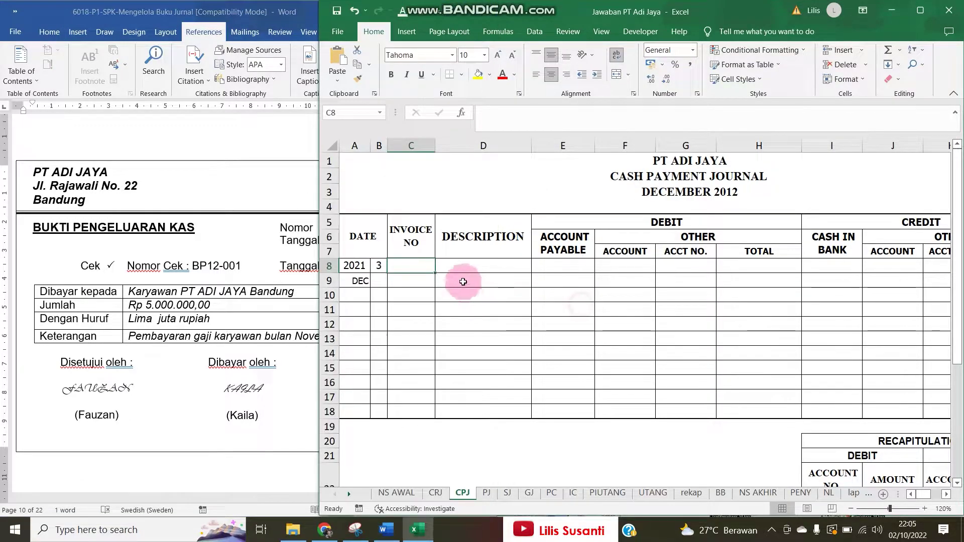
{"action": "double_click", "coordinate": [415, 264]}
{"action": "key", "text": "ctrl+v"}
{"action": "key", "text": "Tab"}
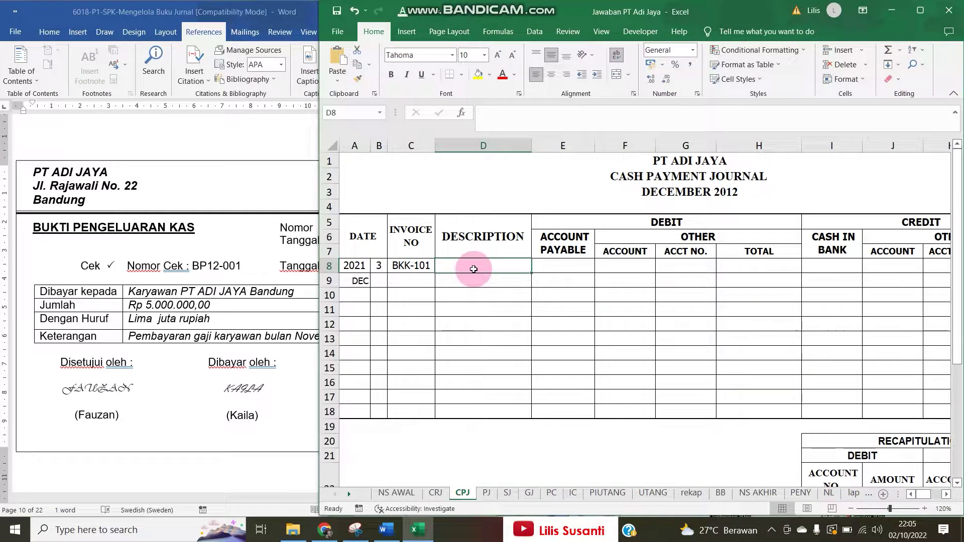
Enter the description Gaji Bln Nov in D8
{"action": "type", "text": "gA"}
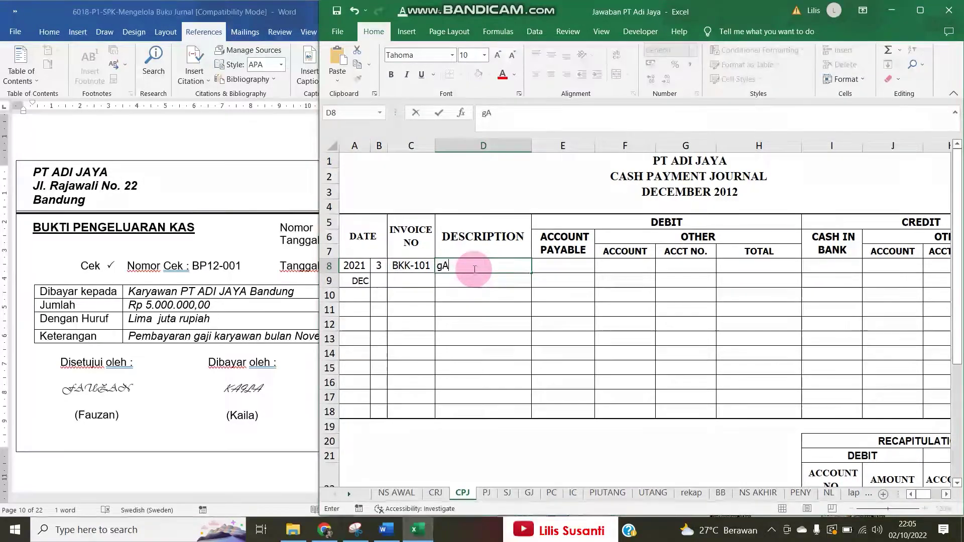
{"action": "type", "text": "JI Bln N"}
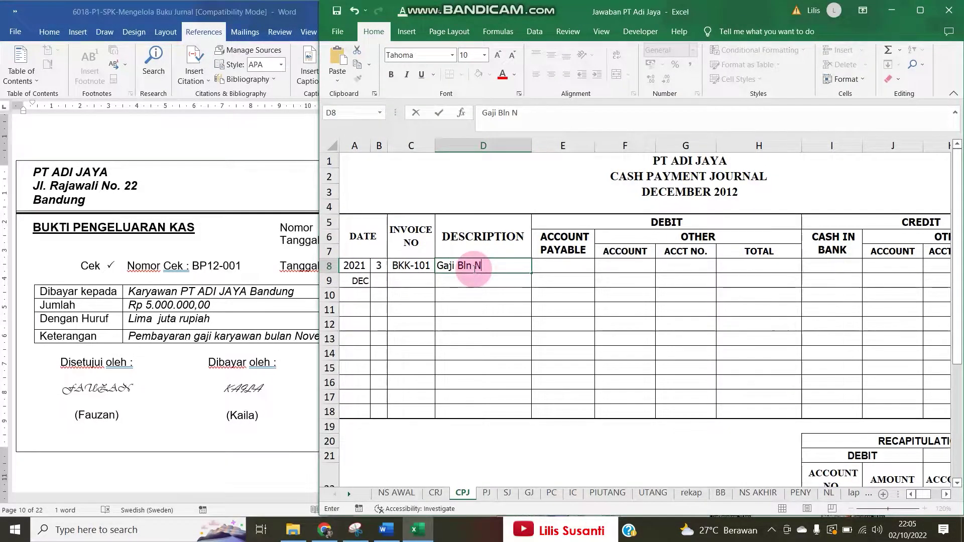
{"action": "type", "text": "ov"}
{"action": "key", "text": "Tab"}
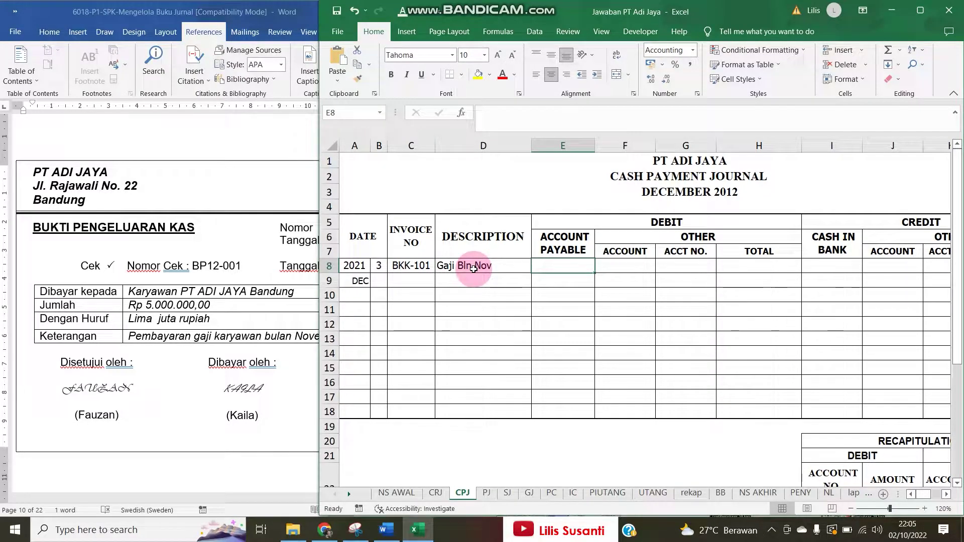
Fill the other debit account cell F8 with a formula linking to Expense Payable in B16 of NS AWAL
{"action": "key", "text": "Tab"}
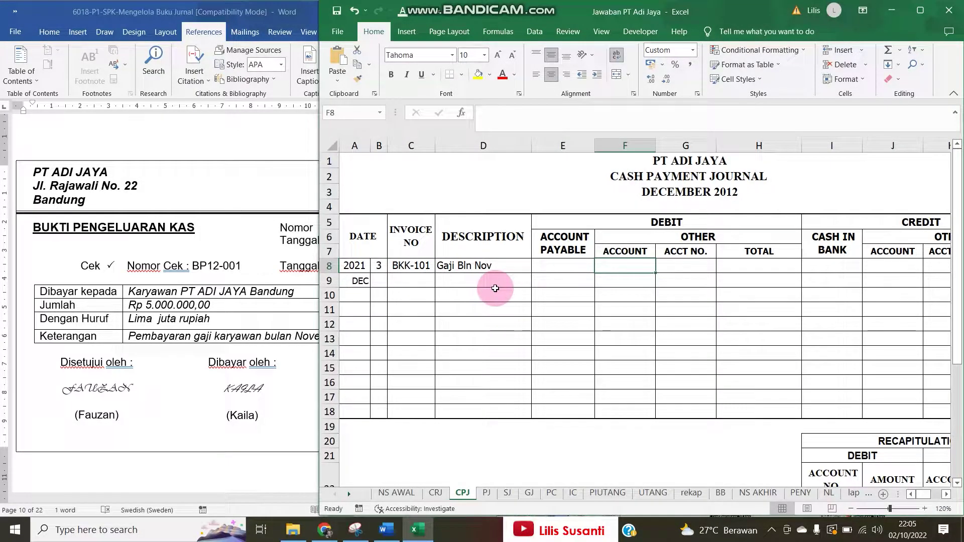
{"action": "type", "text": "="}
{"action": "left_click", "coordinate": [396, 493]}
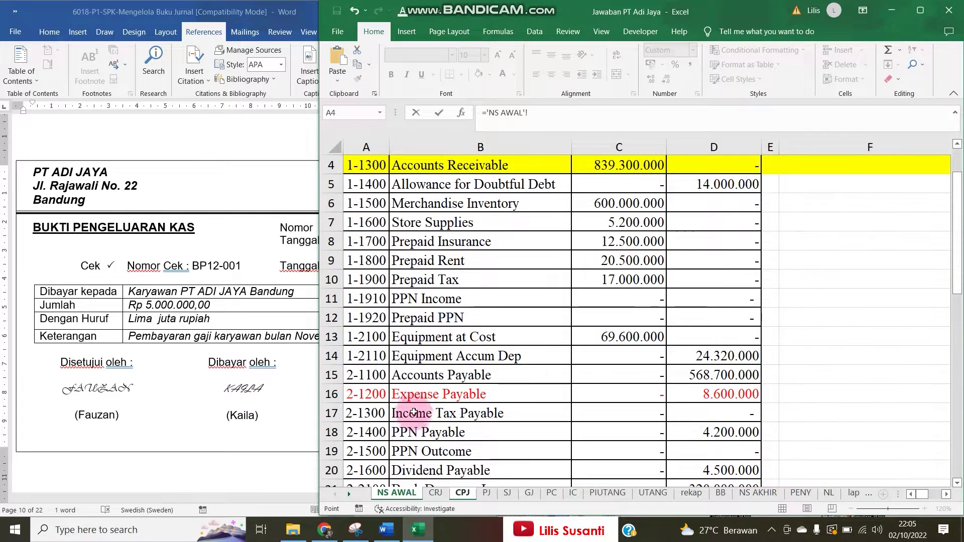
{"action": "left_click", "coordinate": [415, 394]}
{"action": "key", "text": "Return"}
{"action": "key", "text": "Up"}
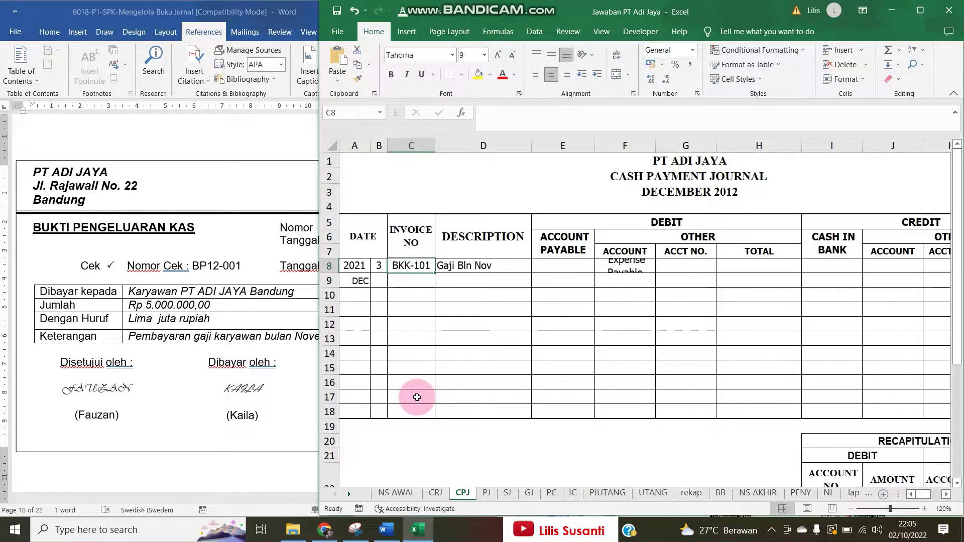
Heighten row 8 to show the full account name, and link account number cell G8 to Expense Payable's code in A16 of NS AWAL
{"action": "key", "text": "Right"}
{"action": "left_click_drag", "start_coordinate": [334, 273], "coordinate": [335, 285]}
{"action": "left_click", "coordinate": [672, 270]}
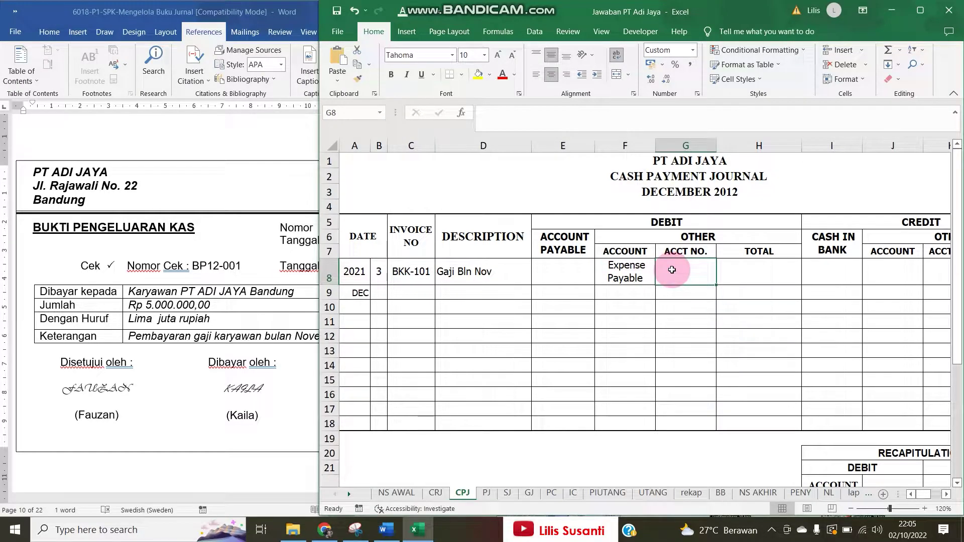
{"action": "type", "text": "="}
{"action": "left_click", "coordinate": [396, 493]}
{"action": "left_click", "coordinate": [374, 399]}
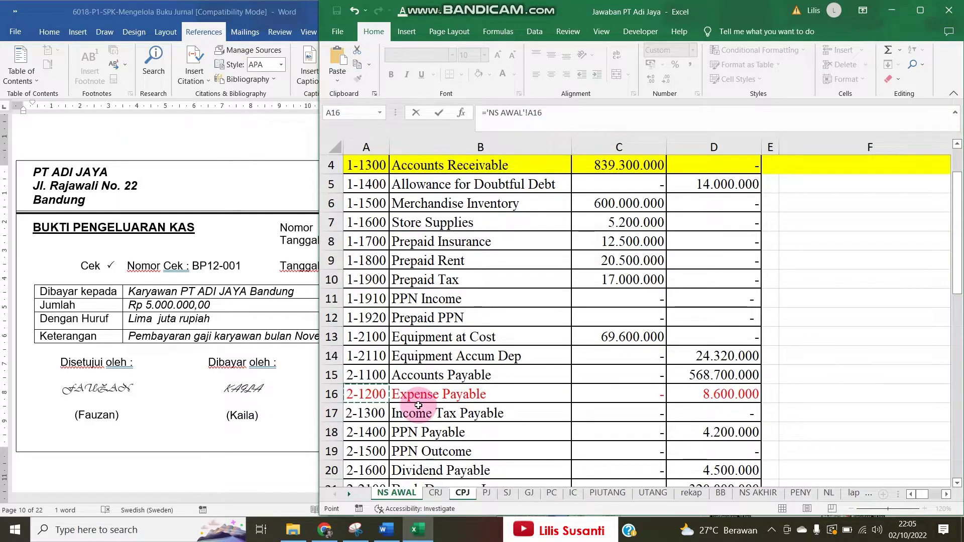
{"action": "key", "text": "Return"}
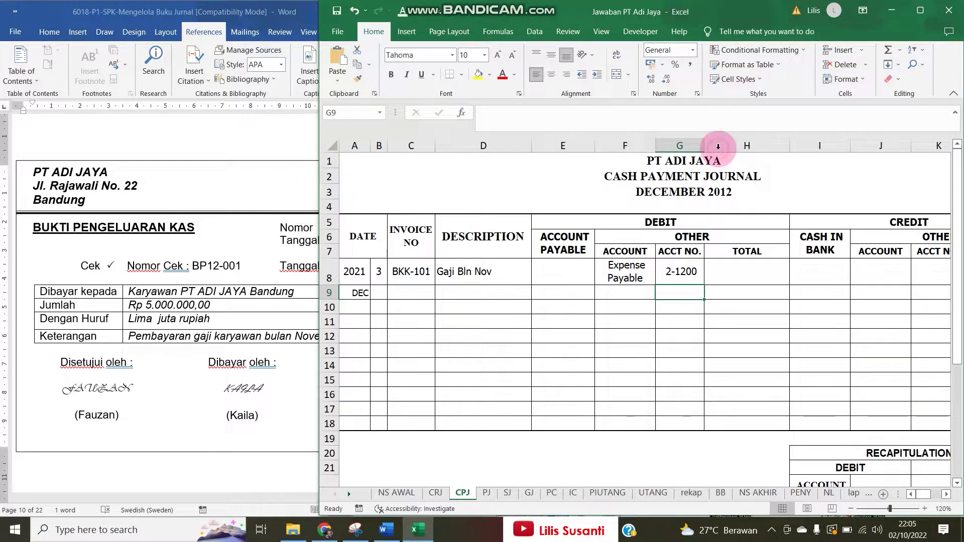
Enter 5000000 as the other debit total in H8, and link the cash in bank credit cell I8 to it with a formula
{"action": "left_click", "coordinate": [713, 268]}
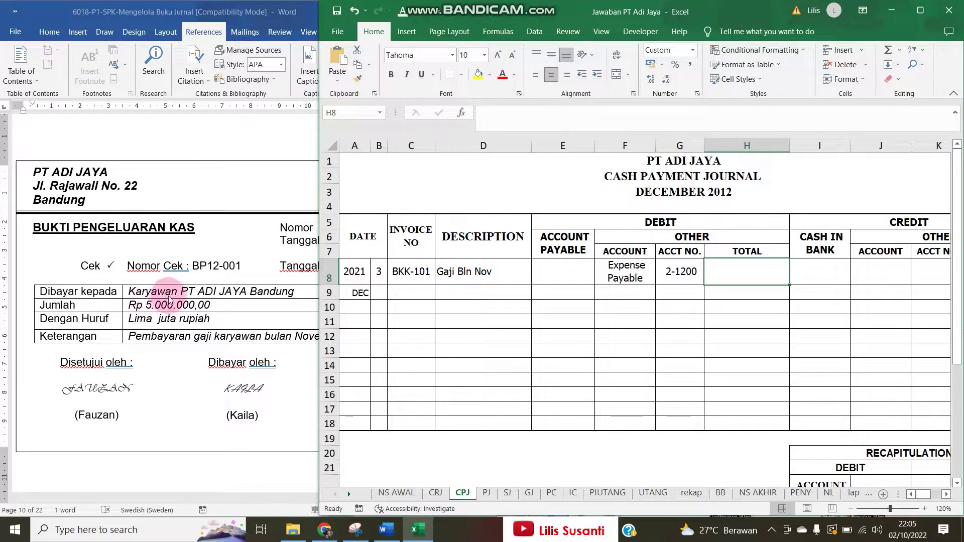
{"action": "type", "text": "5000000"}
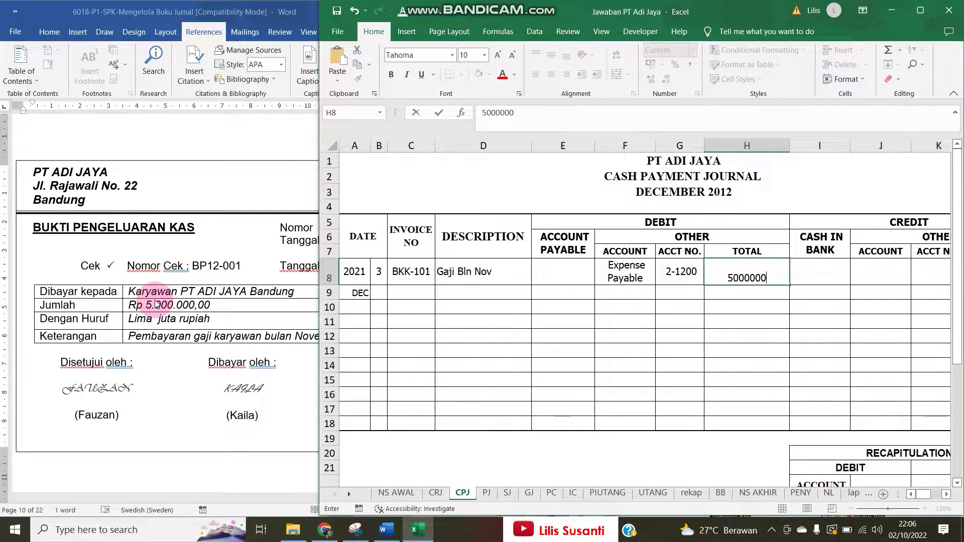
{"action": "key", "text": "Return"}
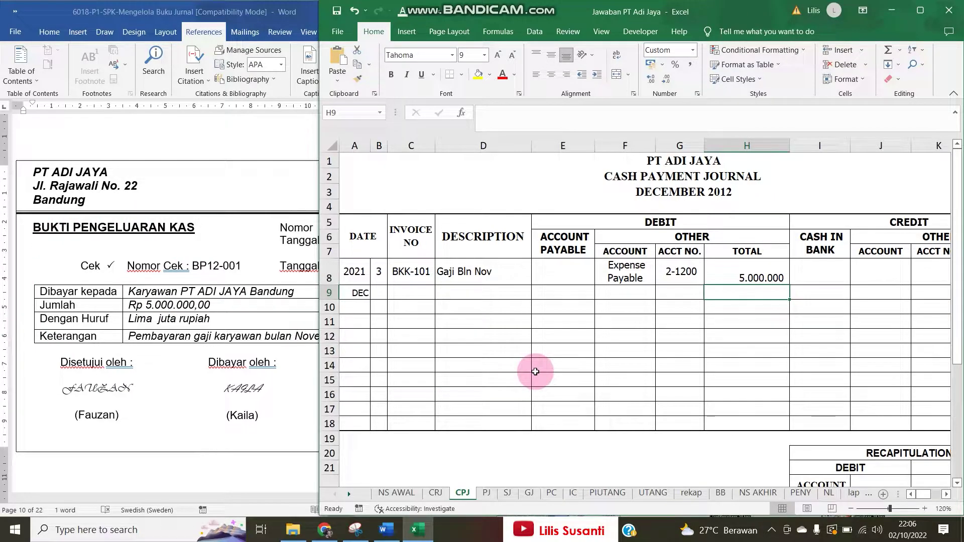
{"action": "left_click", "coordinate": [801, 271]}
{"action": "type", "text": "="}
{"action": "key", "text": "Left"}
{"action": "key", "text": "Return"}
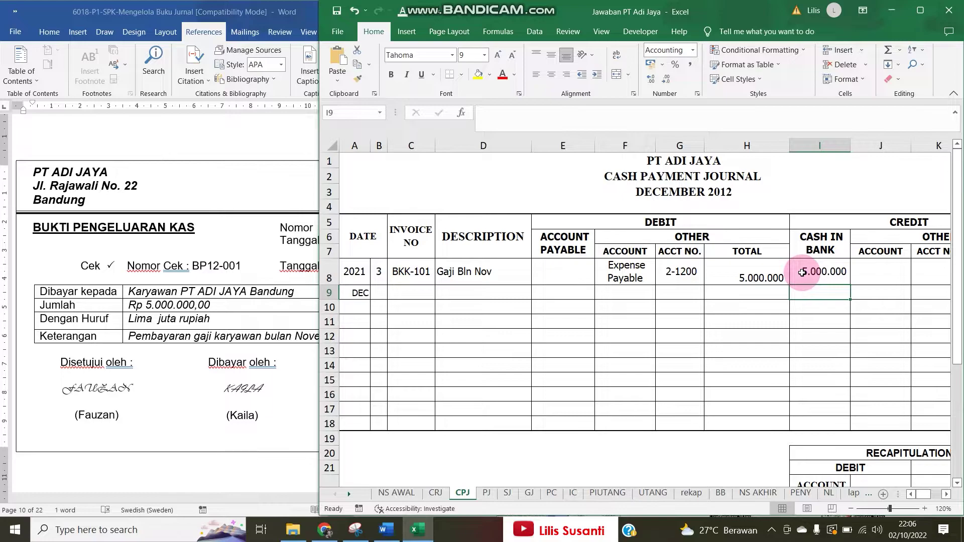
Vertically centre the total in H8, and switch to the Word document with the cash payment voucher
{"action": "left_click", "coordinate": [761, 273]}
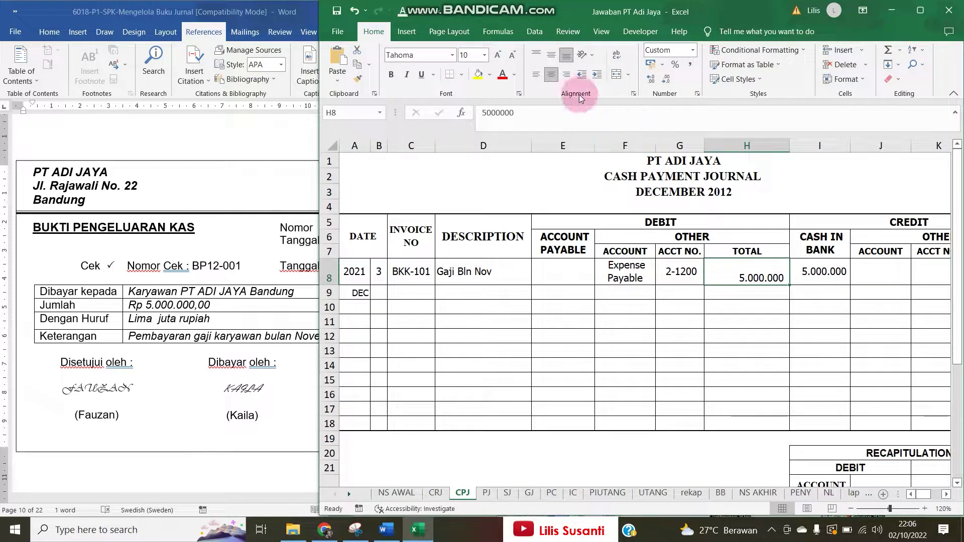
{"action": "left_click", "coordinate": [551, 74]}
{"action": "left_click", "coordinate": [551, 55]}
{"action": "left_click", "coordinate": [275, 310]}
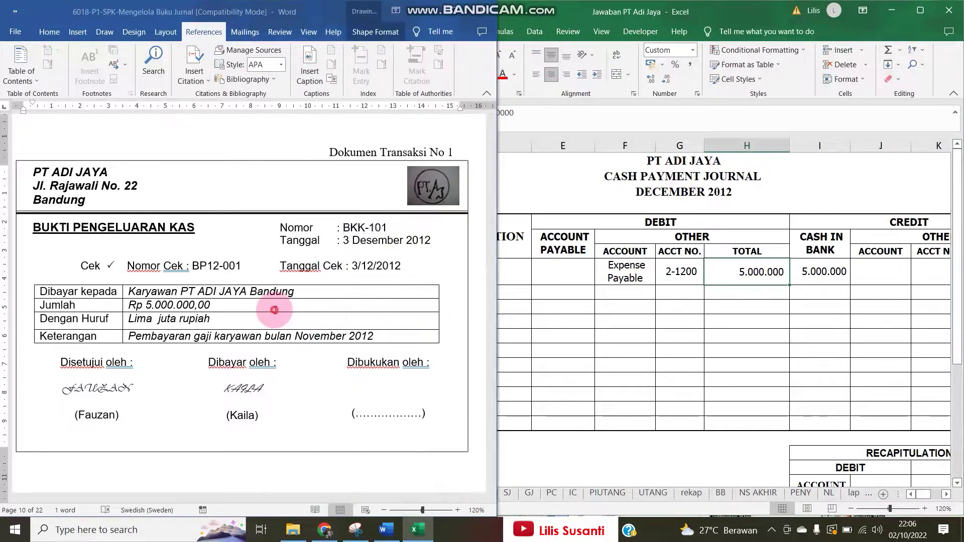